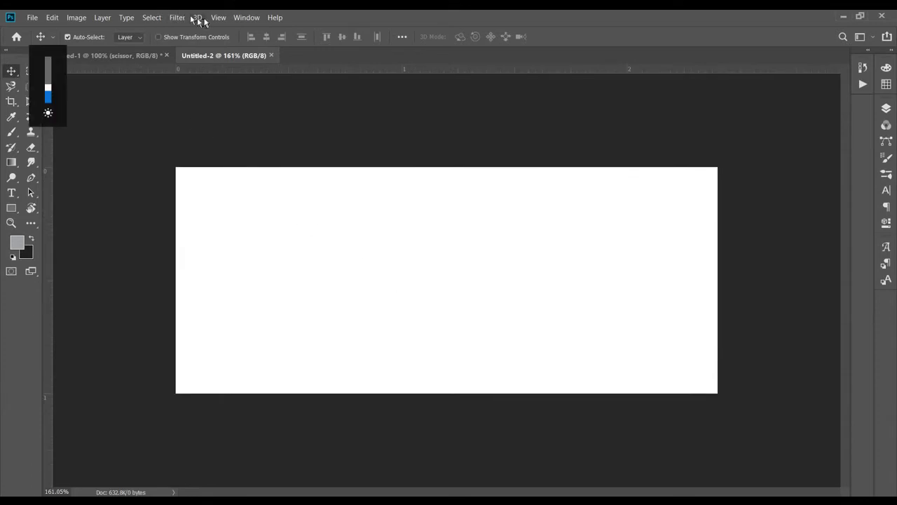
# Step: Add a guide layout with 0.25 in margins on all four sides of the canvas
pyautogui.click(218, 17)
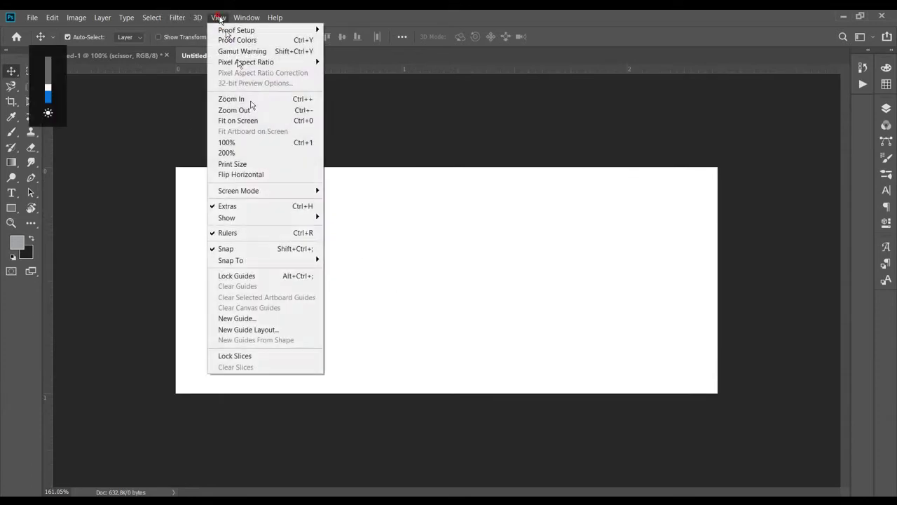
pyautogui.click(256, 329)
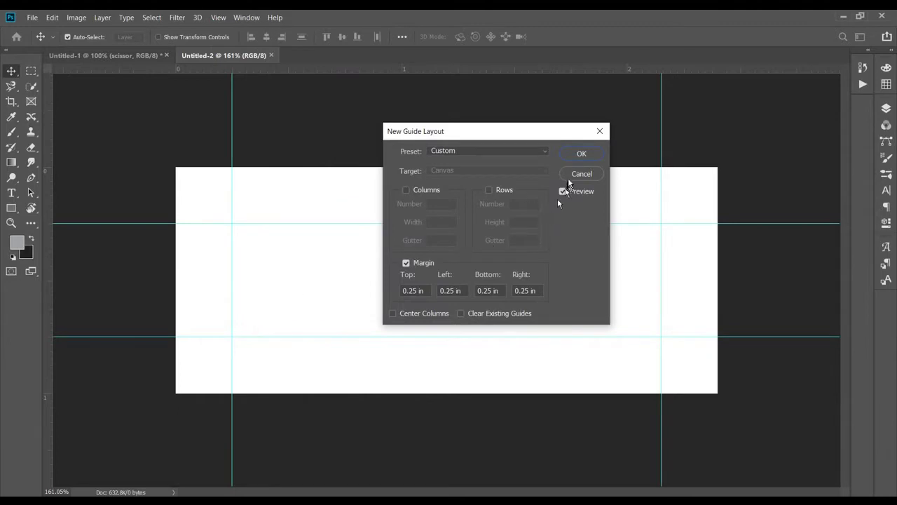
pyautogui.click(581, 153)
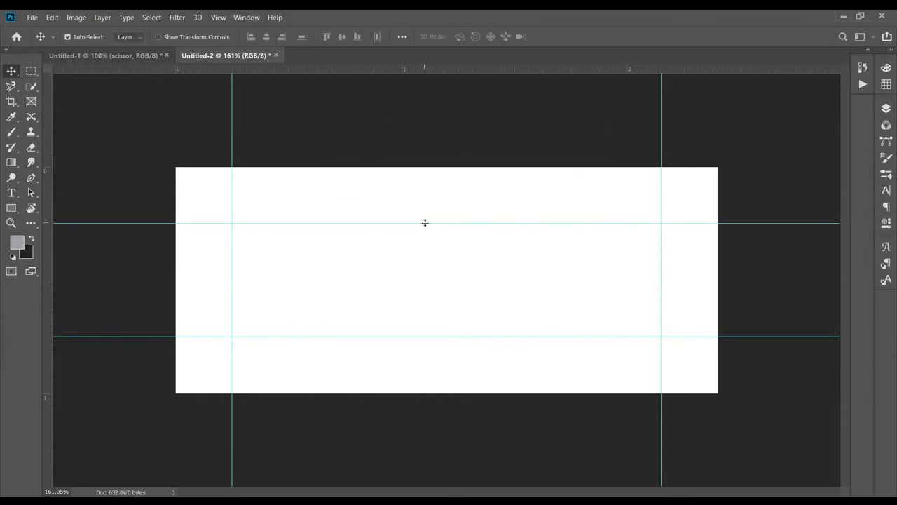
# Step: Move the four margin guides outward so each sits just inside its canvas edge
pyautogui.moveTo(424, 222); pyautogui.dragTo(430, 172)
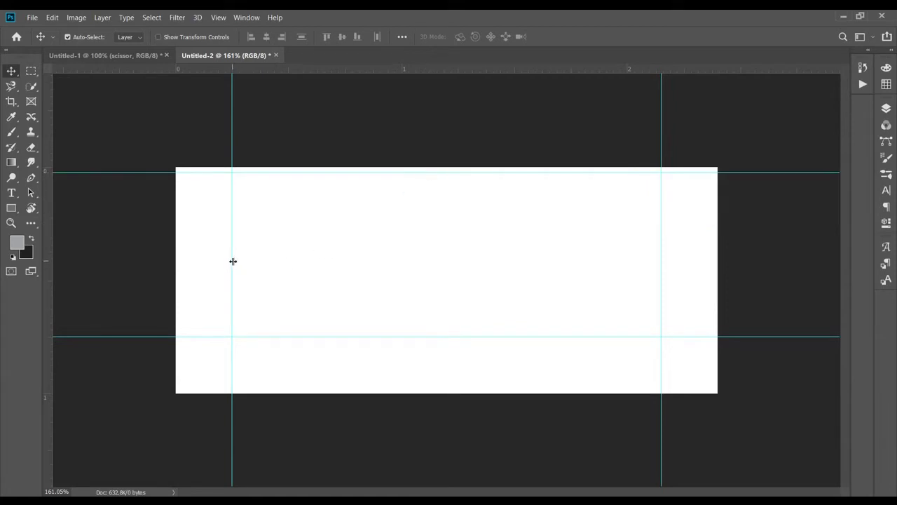
pyautogui.moveTo(233, 260); pyautogui.dragTo(182, 256)
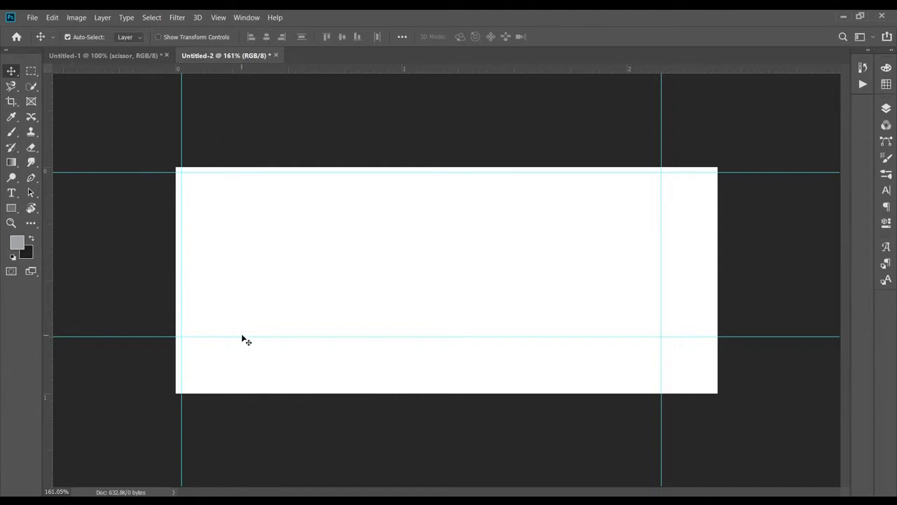
pyautogui.moveTo(243, 336); pyautogui.dragTo(244, 386)
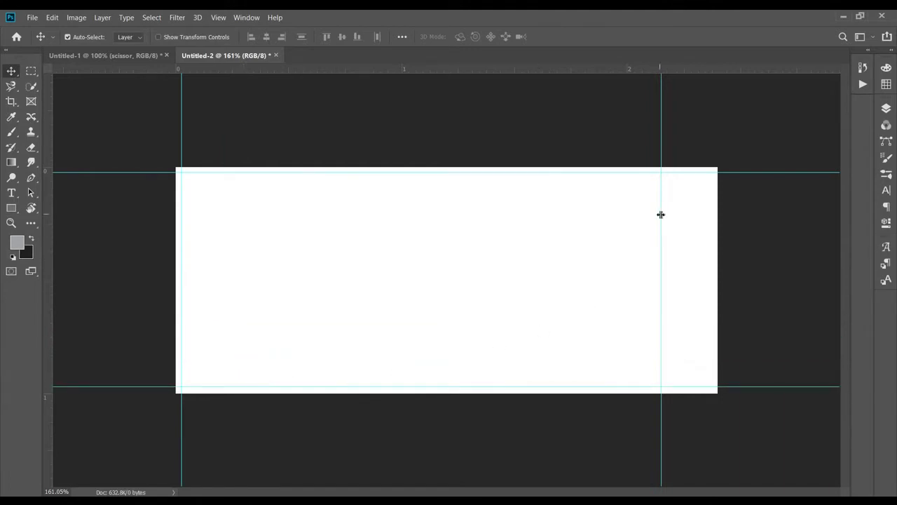
pyautogui.moveTo(660, 215); pyautogui.dragTo(712, 217)
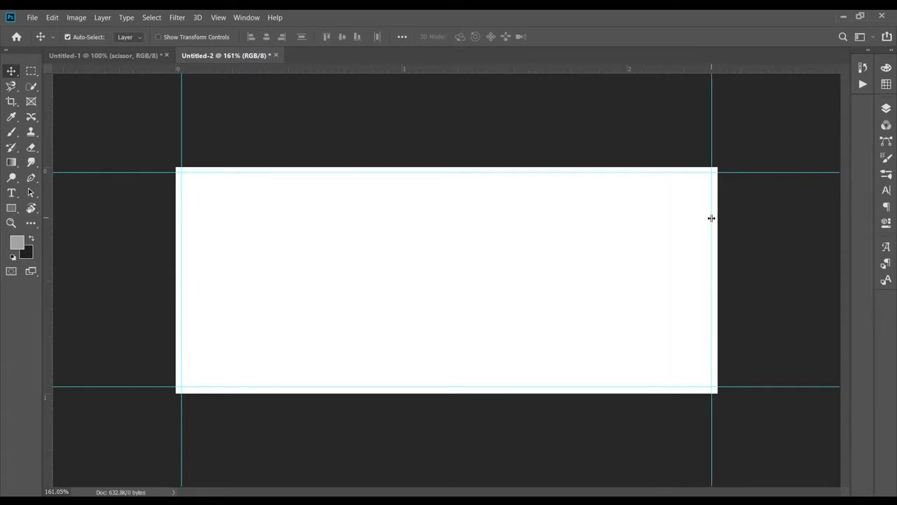
# Step: Add a vertical guide at position 50%, through the middle of the canvas
pyautogui.click(215, 20)
pyautogui.click(251, 317)
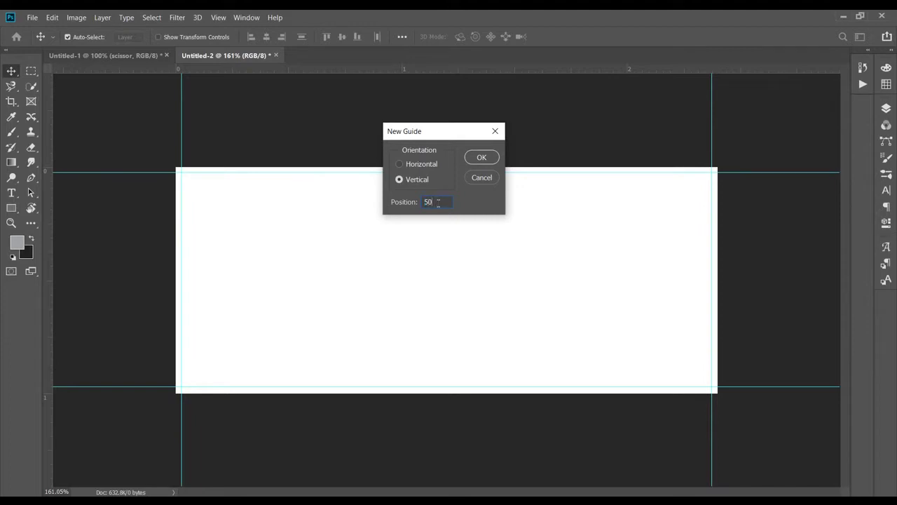
pyautogui.click(480, 158)
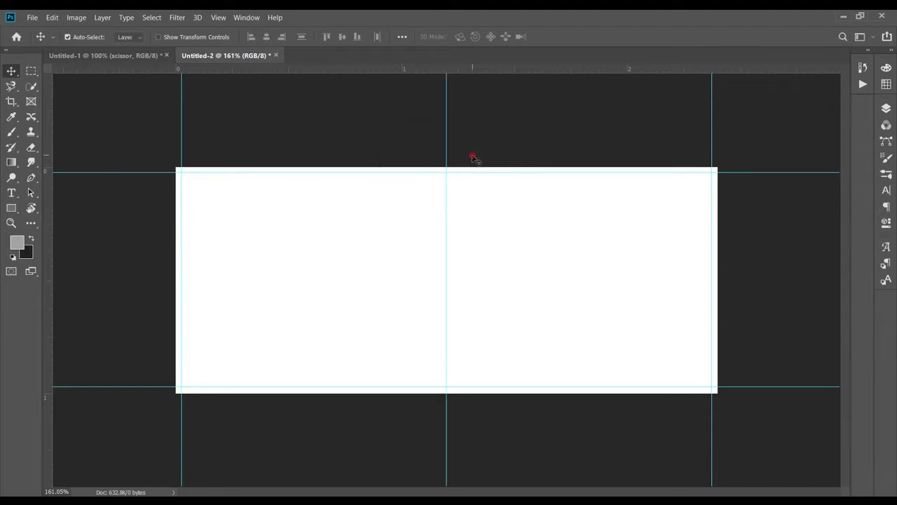
# Step: Activate the Rectangle tool and lock the guides in place
pyautogui.click(11, 208)
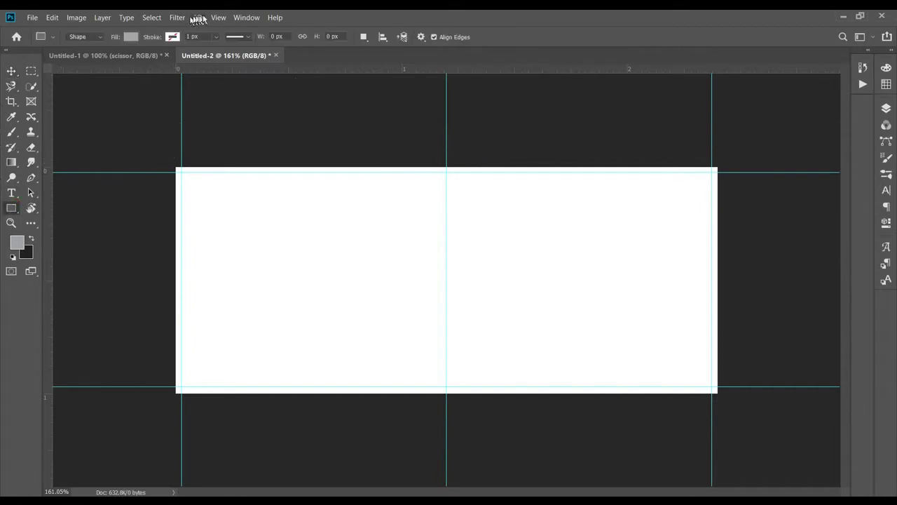
pyautogui.click(218, 18)
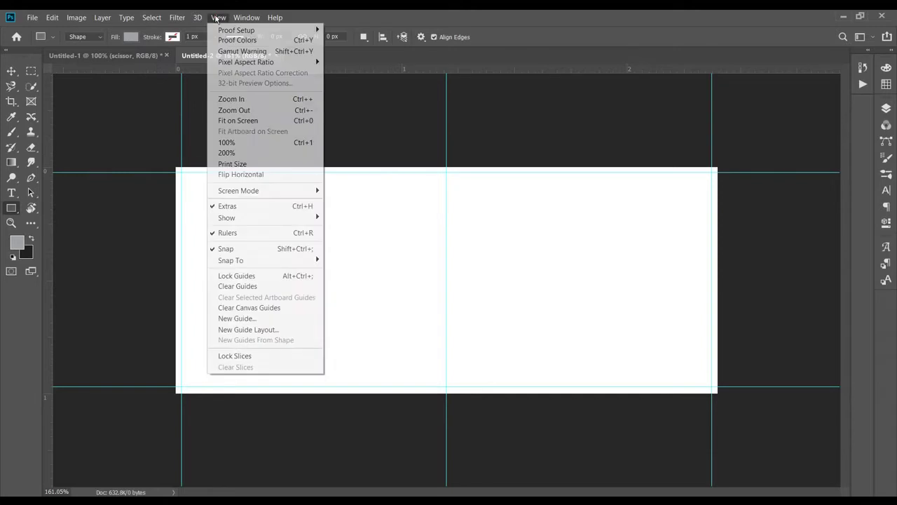
pyautogui.click(283, 277)
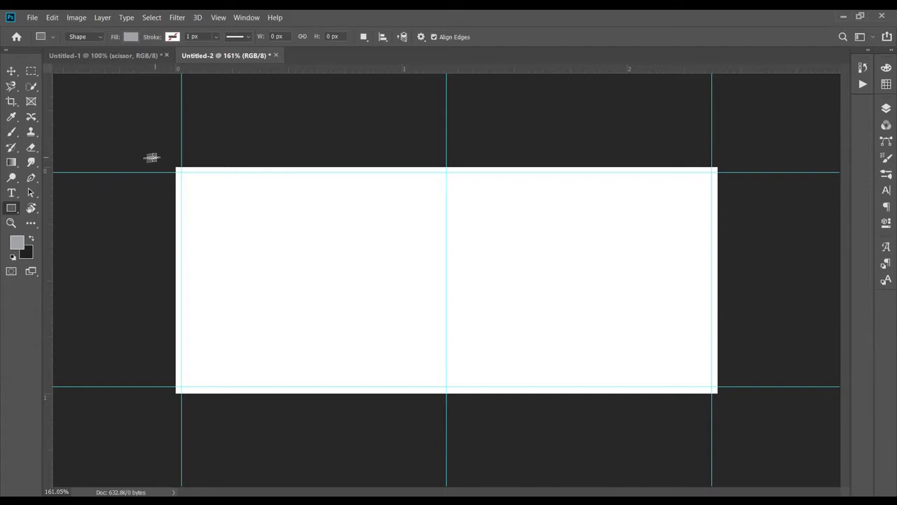
# Step: Draw a grey rectangle about 587 × 290 px over the left part of the canvas and shift it down and right
pyautogui.moveTo(156, 154); pyautogui.dragTo(377, 262)
pyautogui.press('v')
pyautogui.moveTo(285, 190); pyautogui.dragTo(324, 306)
# Step: Transform the rectangle to about 65% width and 113% height, covering the canvas's left half up to the centre guide
pyautogui.hotkey('ctrl', 't')
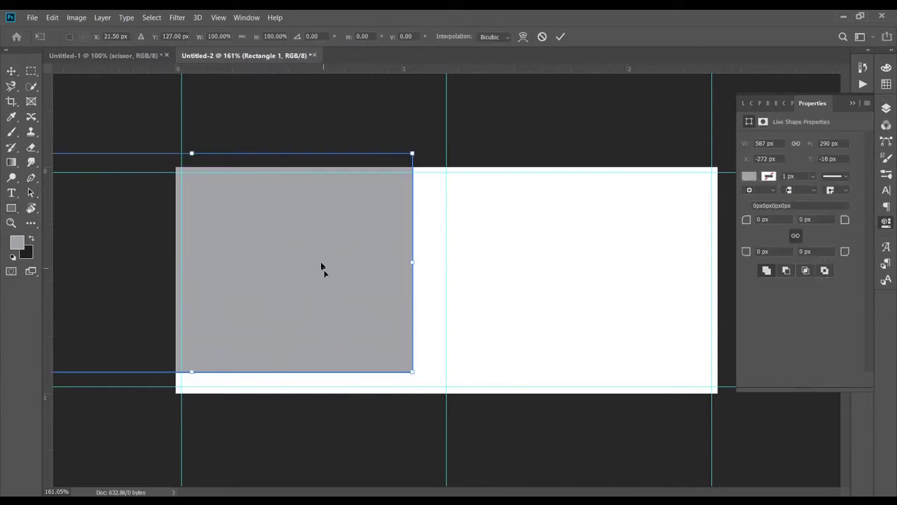
pyautogui.moveTo(303, 251); pyautogui.dragTo(340, 265)
pyautogui.moveTo(445, 276); pyautogui.dragTo(351, 269)
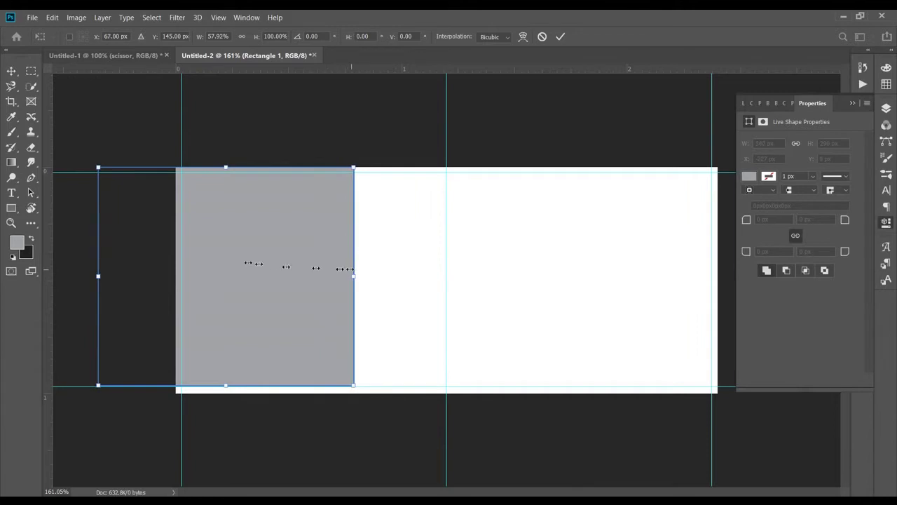
pyautogui.moveTo(231, 247); pyautogui.dragTo(316, 245)
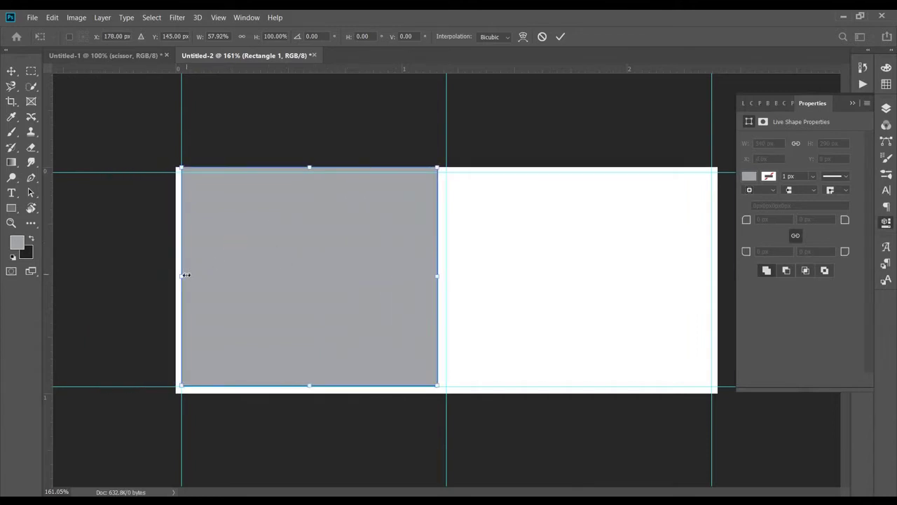
pyautogui.moveTo(185, 274); pyautogui.dragTo(170, 275)
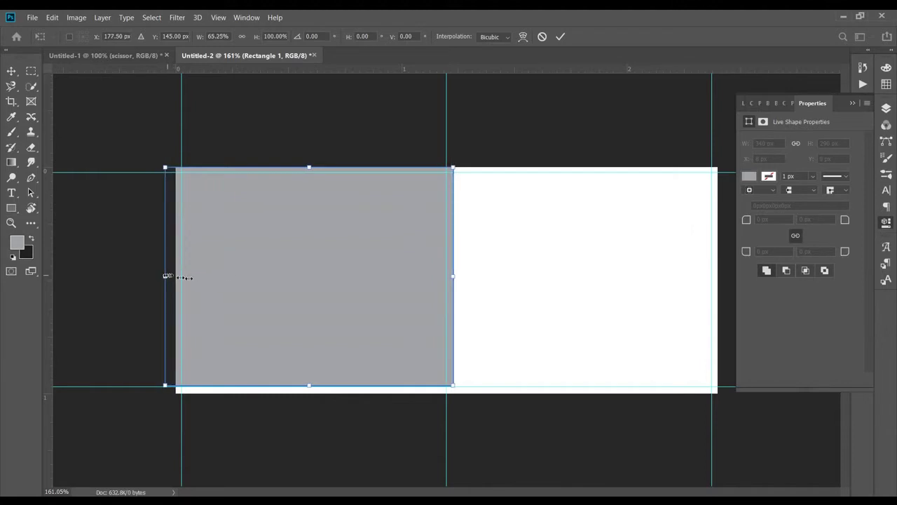
pyautogui.moveTo(246, 276); pyautogui.dragTo(238, 277)
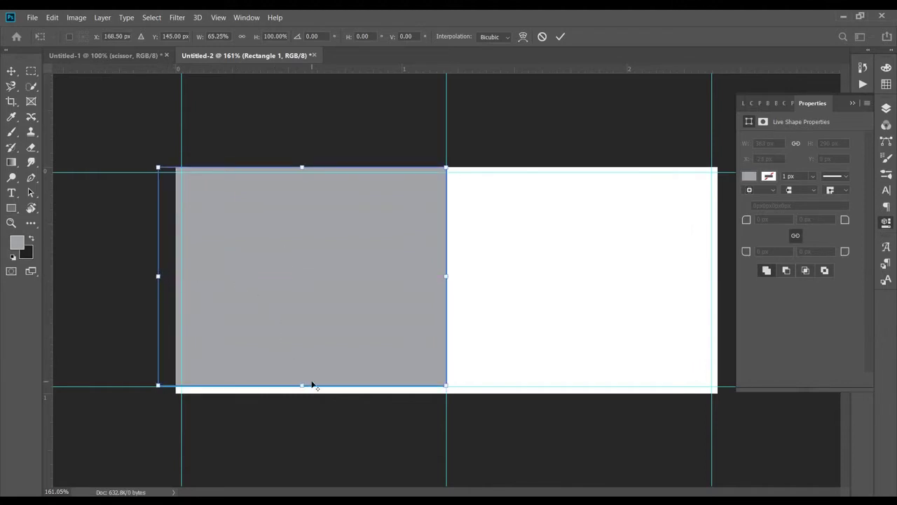
pyautogui.moveTo(300, 383); pyautogui.dragTo(302, 403)
pyautogui.moveTo(313, 327)
pyautogui.mouseDown()
pyautogui.moveTo(304, 326)
pyautogui.moveTo(317, 328)
pyautogui.mouseUp()
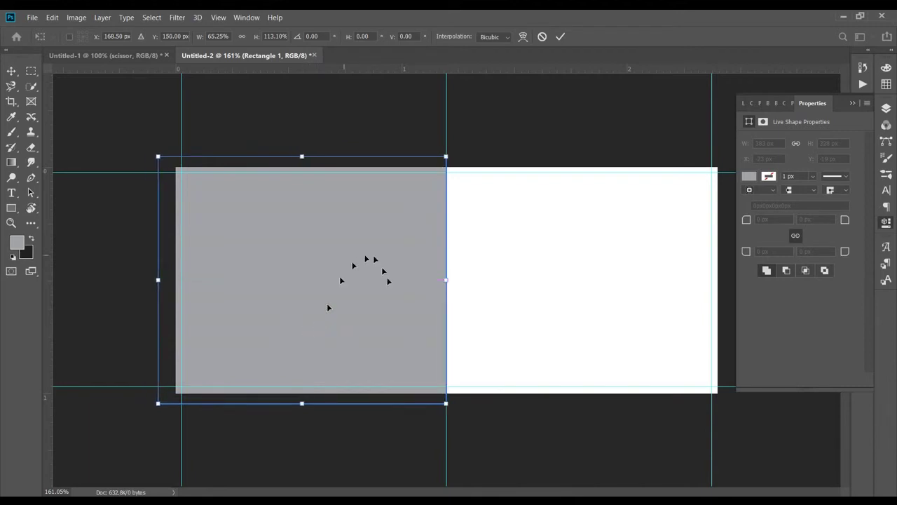
# Step: Slant the rectangle's right edge by moving its lower corner well inward and its upper corner slightly past the centre guide
pyautogui.moveTo(447, 405); pyautogui.dragTo(341, 403)
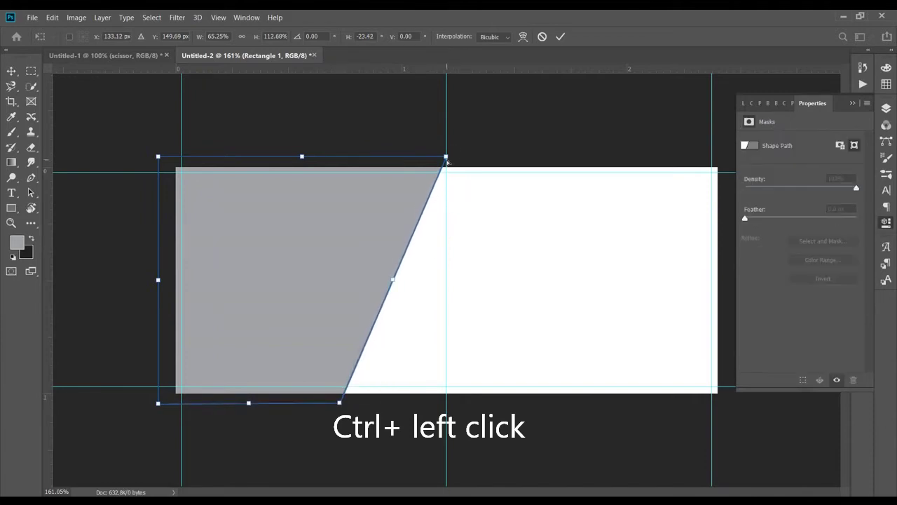
pyautogui.moveTo(446, 157); pyautogui.dragTo(469, 156)
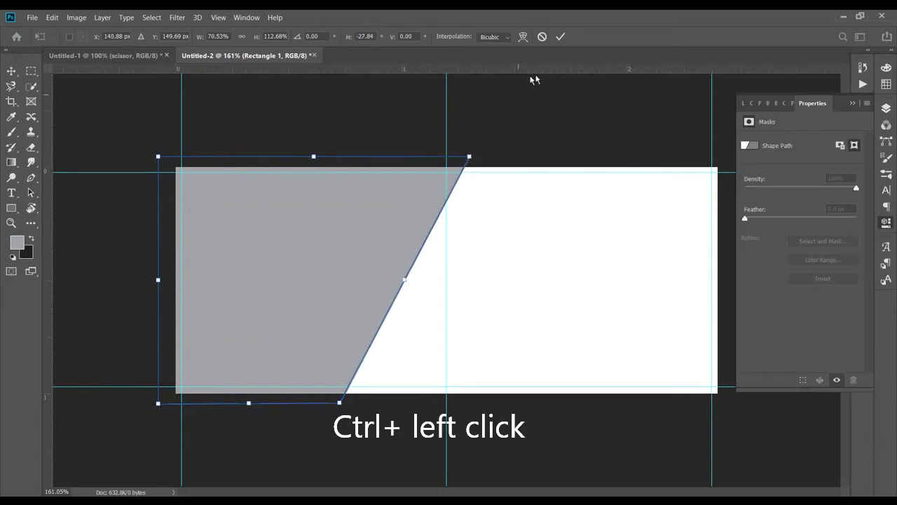
pyautogui.click(560, 37)
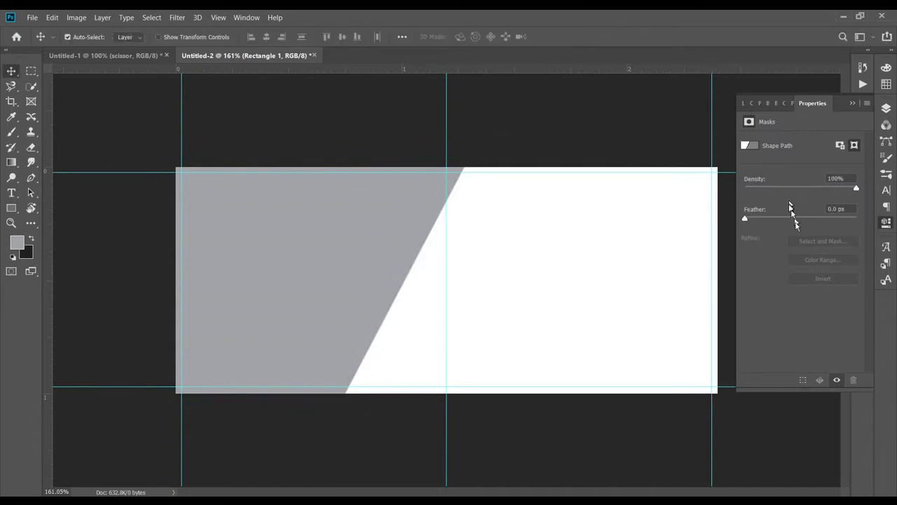
# Step: Duplicate the Rectangle 1 layer and recolour the copy to #6d6f75
pyautogui.click(892, 109)
pyautogui.moveTo(820, 173); pyautogui.dragTo(839, 379)
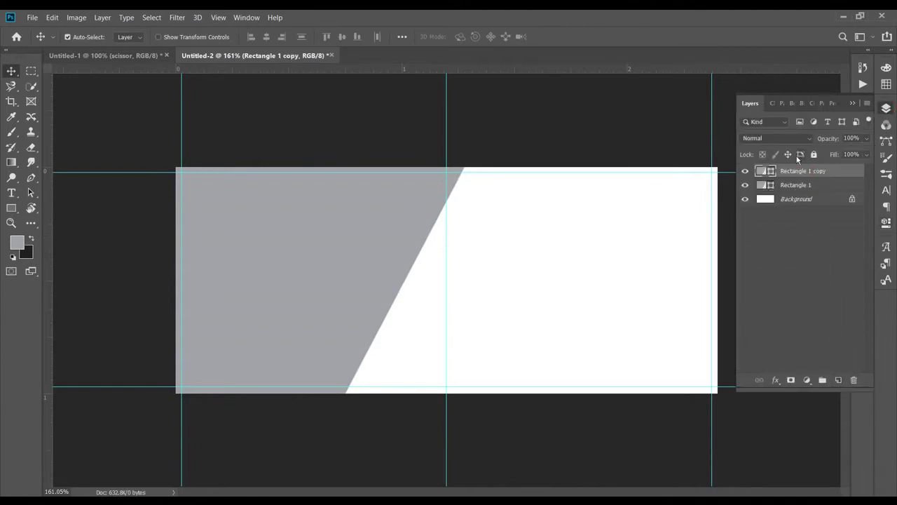
pyautogui.doubleClick(771, 170)
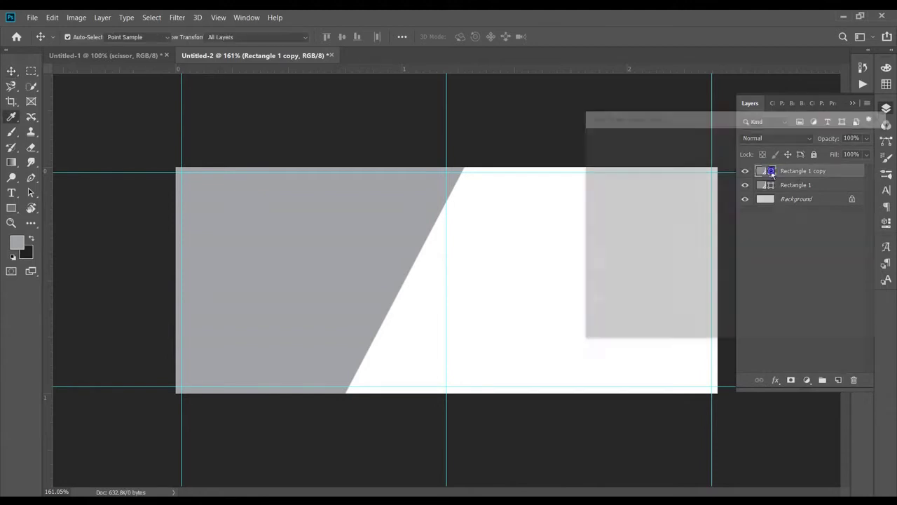
pyautogui.click(595, 224)
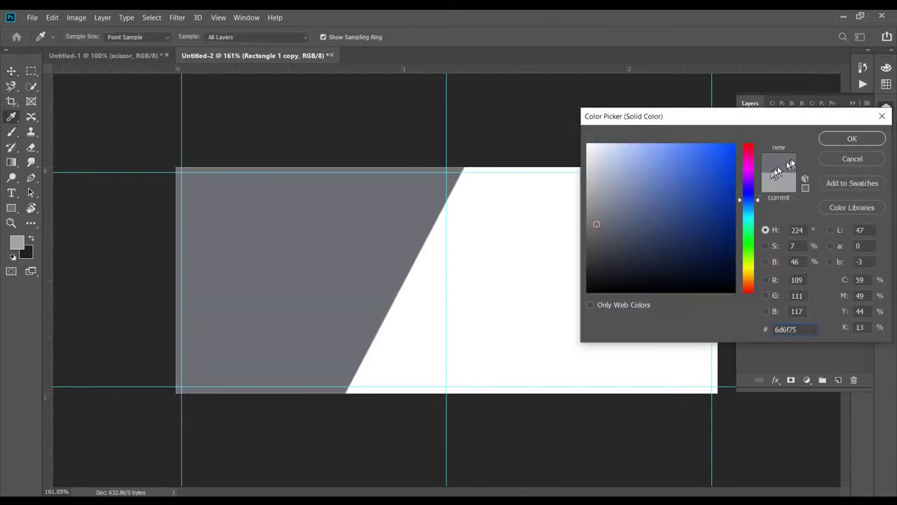
pyautogui.click(827, 139)
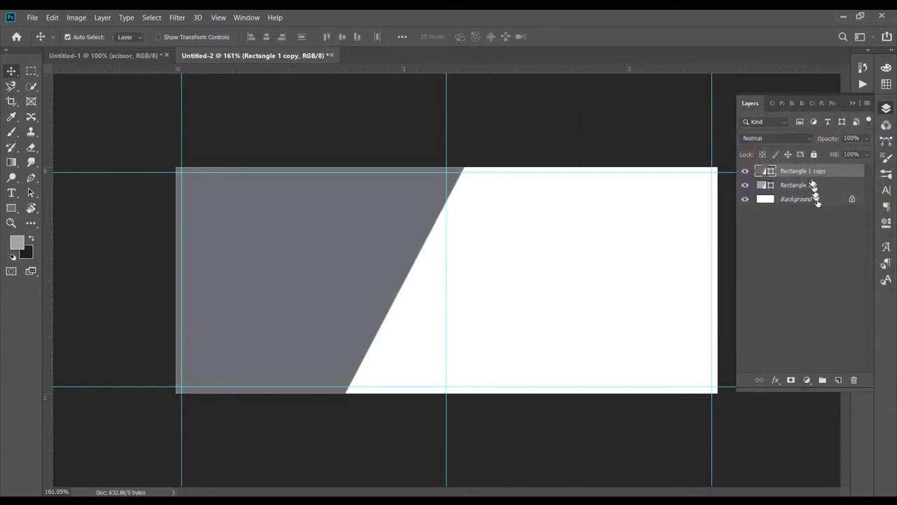
# Step: Duplicate the Rectangle 1 copy layer and recolour the new copy to #4c4d4f
pyautogui.moveTo(811, 173); pyautogui.dragTo(841, 376)
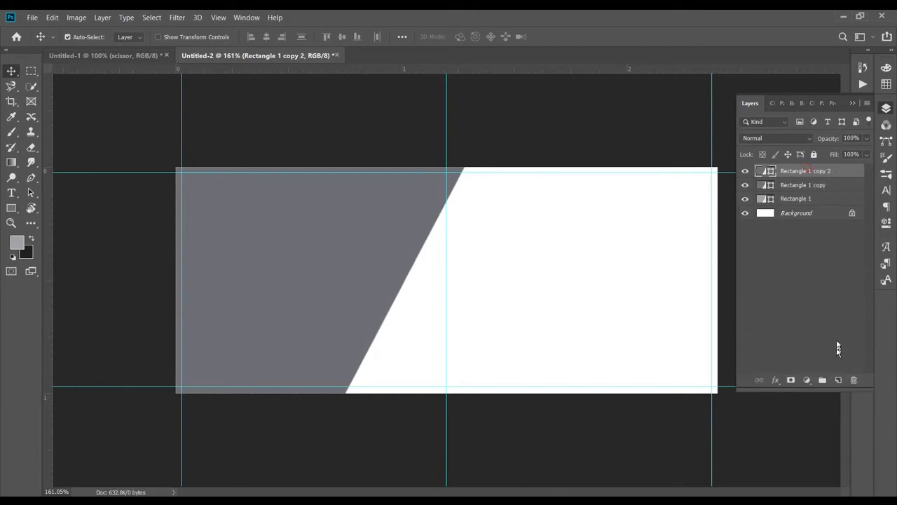
pyautogui.doubleClick(772, 172)
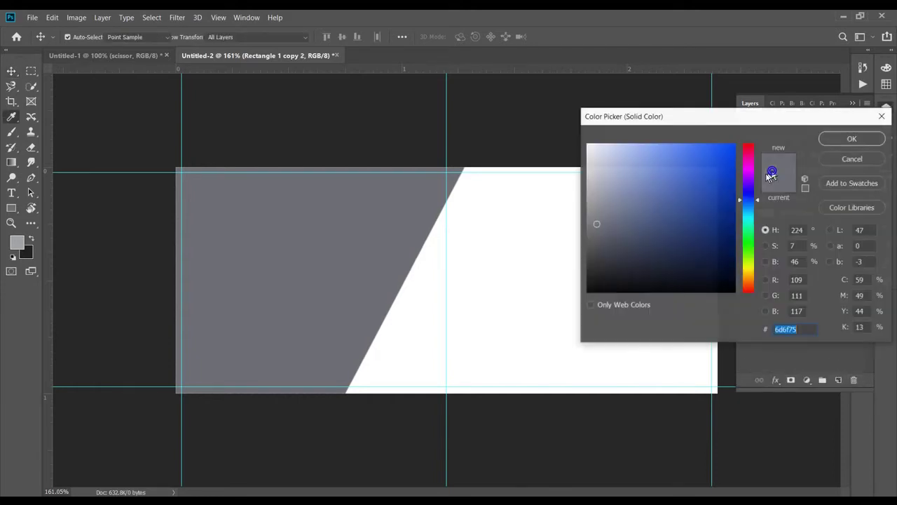
pyautogui.click(594, 246)
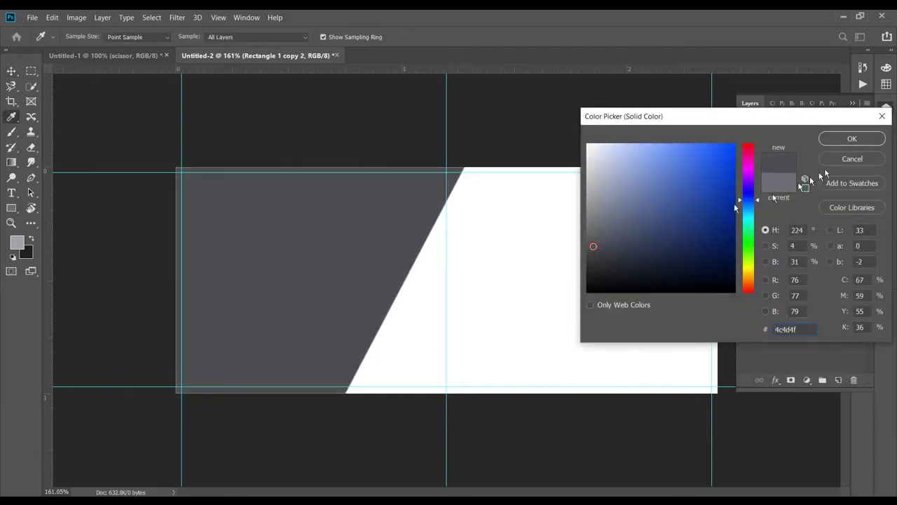
pyautogui.click(852, 138)
# Step: Move the Rectangle 1 layer to the top of the layer stack
pyautogui.click(786, 200)
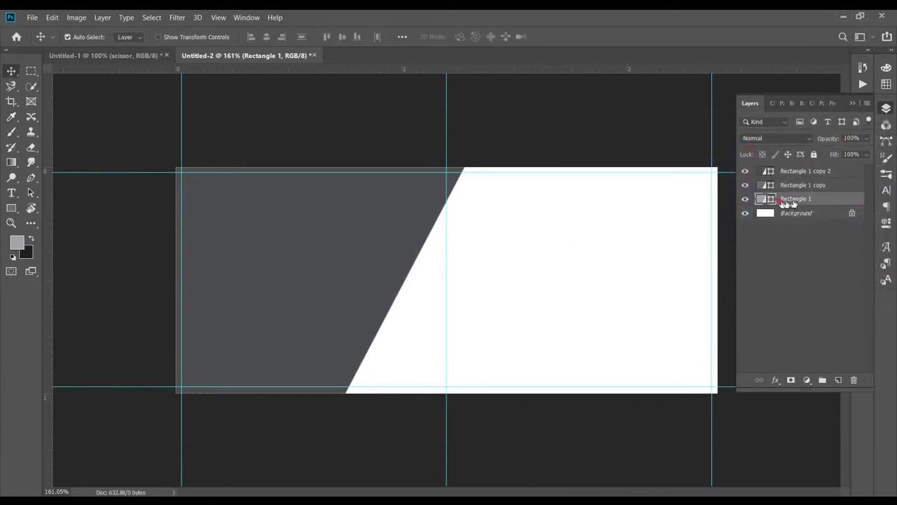
pyautogui.moveTo(786, 202); pyautogui.dragTo(789, 171)
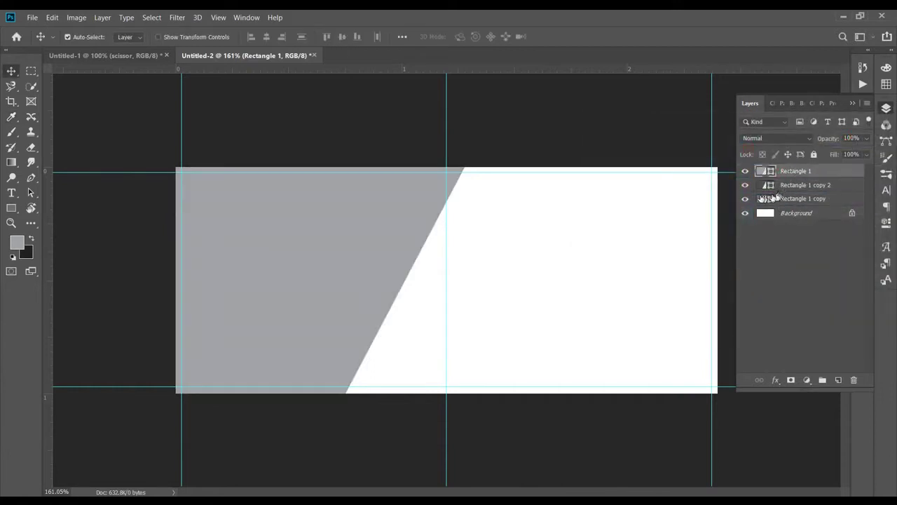
# Step: Offset Rectangle 1 copy 2 slightly right and Rectangle 1 copy downward to form two dark stripes along the slanted edge
pyautogui.click(760, 187)
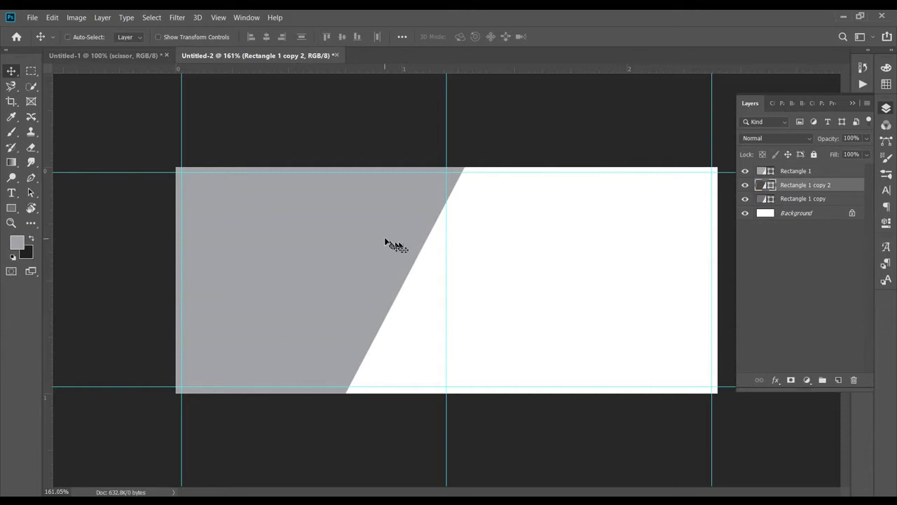
pyautogui.moveTo(385, 242)
pyautogui.mouseDown()
pyautogui.moveTo(407, 240)
pyautogui.moveTo(396, 241)
pyautogui.mouseUp()
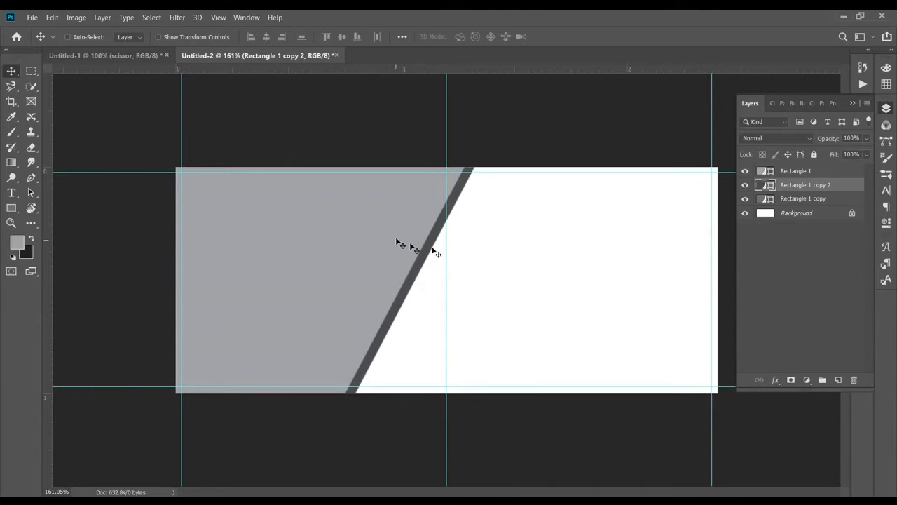
pyautogui.click(810, 199)
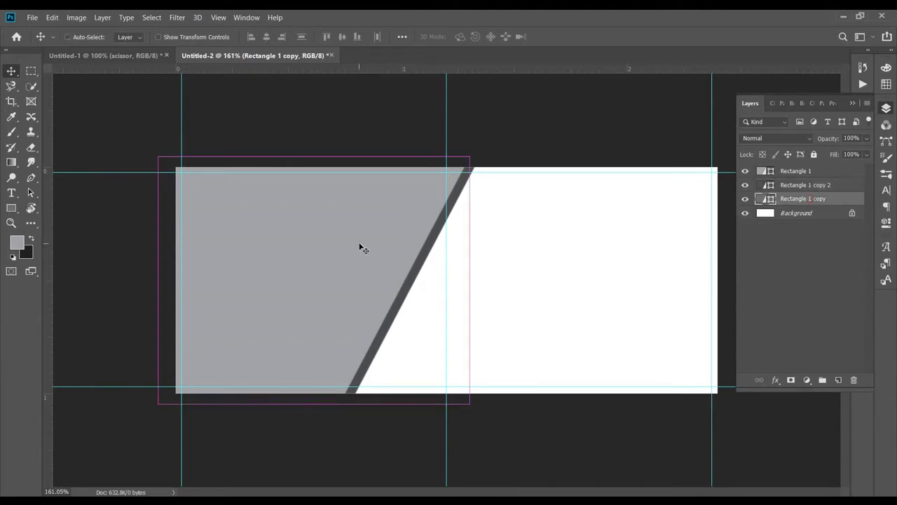
pyautogui.moveTo(360, 246); pyautogui.dragTo(363, 272)
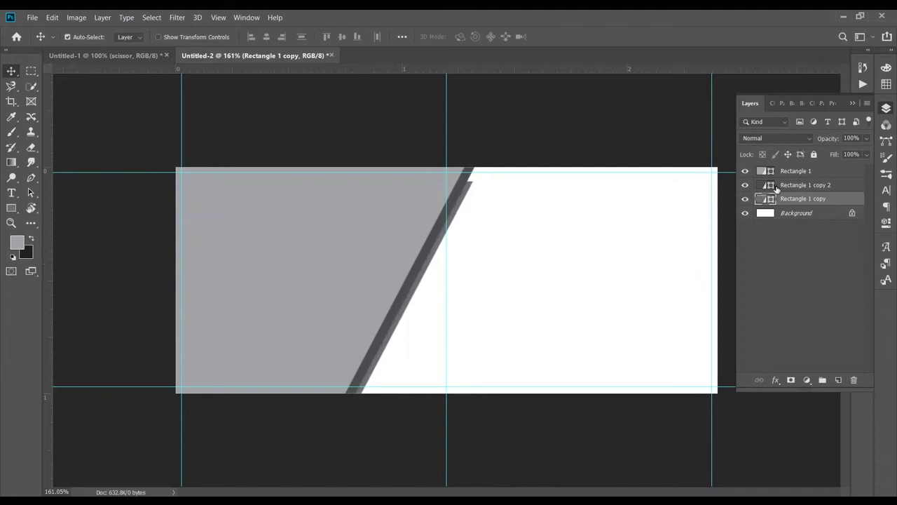
# Step: Add a Multiply drop shadow to Rectangle 1 copy 2 with 76% opacity, 67° angle, 47 px distance and 21 px size
pyautogui.click(799, 186)
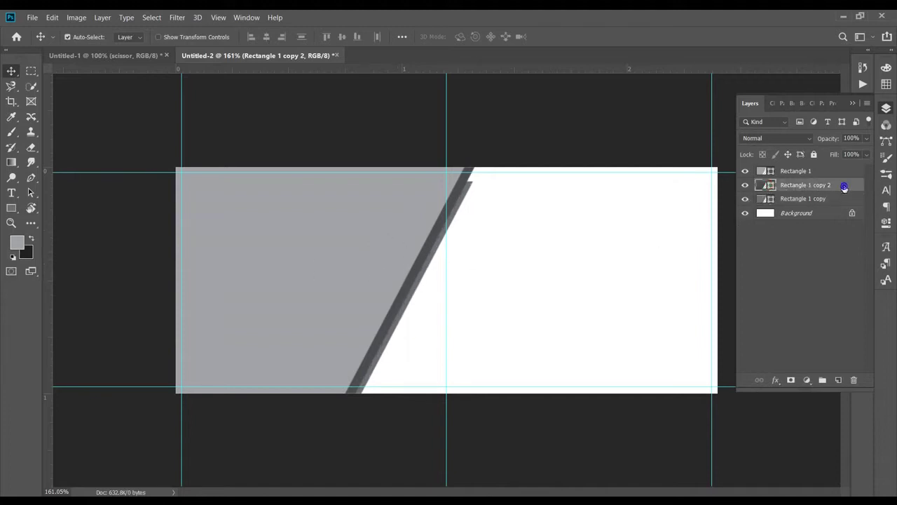
pyautogui.doubleClick(844, 186)
pyautogui.moveTo(594, 129); pyautogui.dragTo(656, 106)
pyautogui.click(524, 325)
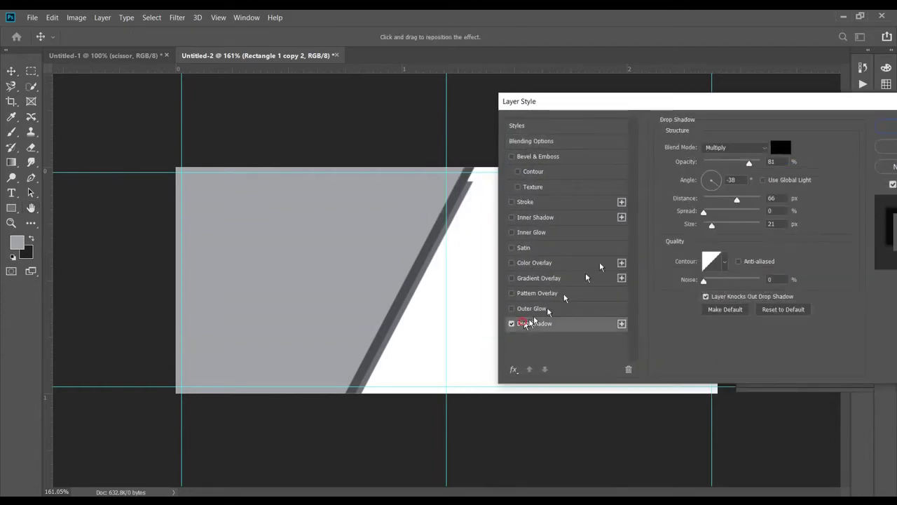
pyautogui.moveTo(454, 247)
pyautogui.mouseDown()
pyautogui.moveTo(408, 264)
pyautogui.moveTo(436, 274)
pyautogui.moveTo(468, 256)
pyautogui.mouseUp()
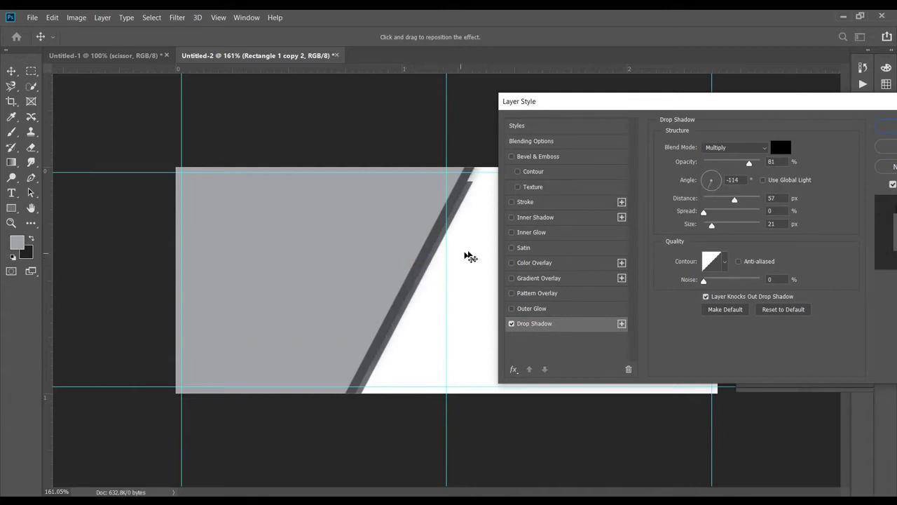
pyautogui.click(759, 162)
pyautogui.moveTo(462, 204); pyautogui.dragTo(432, 249)
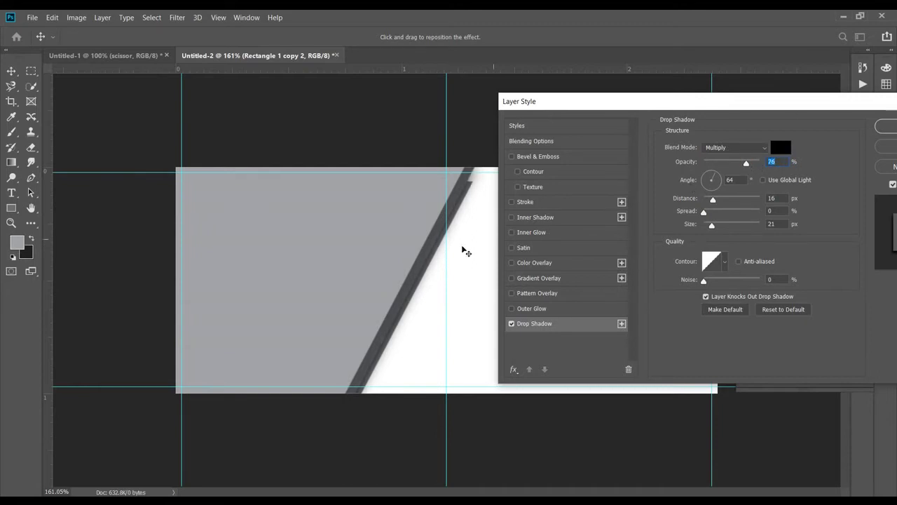
pyautogui.moveTo(424, 253); pyautogui.dragTo(417, 275)
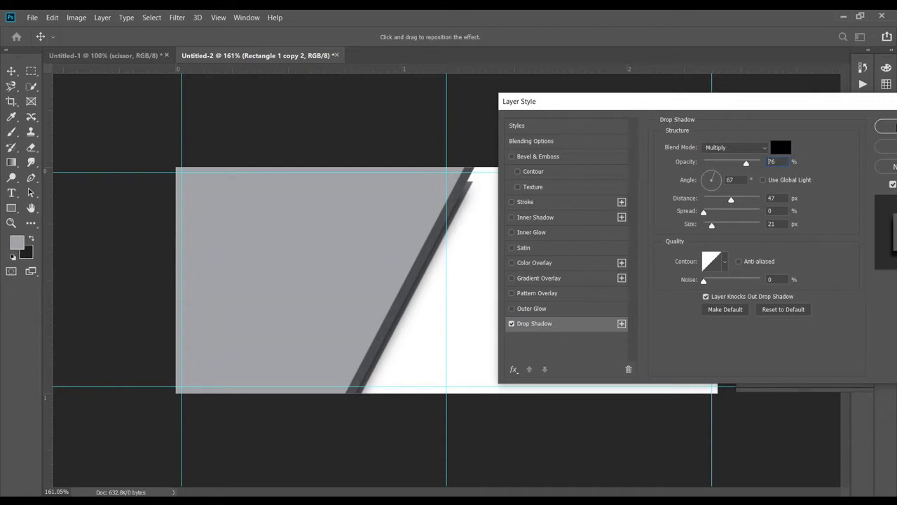
pyautogui.moveTo(885, 103); pyautogui.dragTo(813, 105)
pyautogui.click(835, 126)
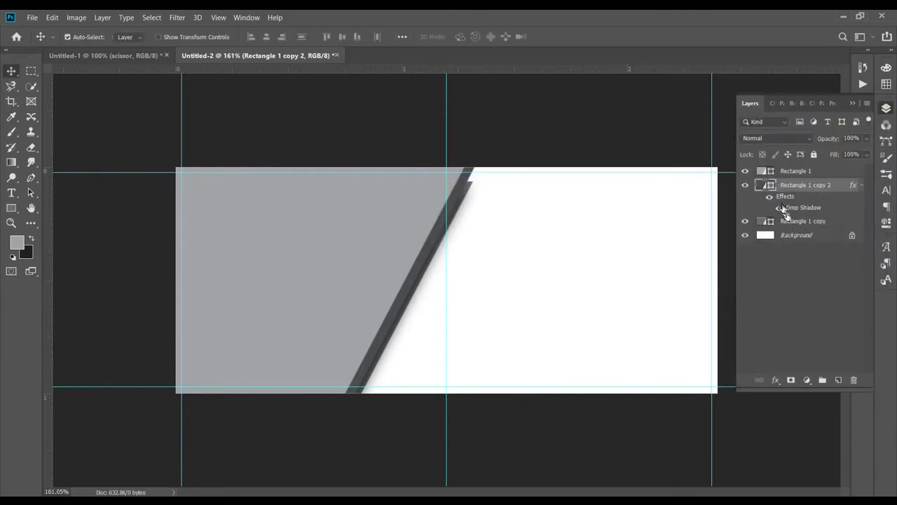
# Step: Add a Multiply drop shadow to Rectangle 1 copy with 95% opacity, 90° angle, 4 px distance and 21 px size
pyautogui.click(787, 222)
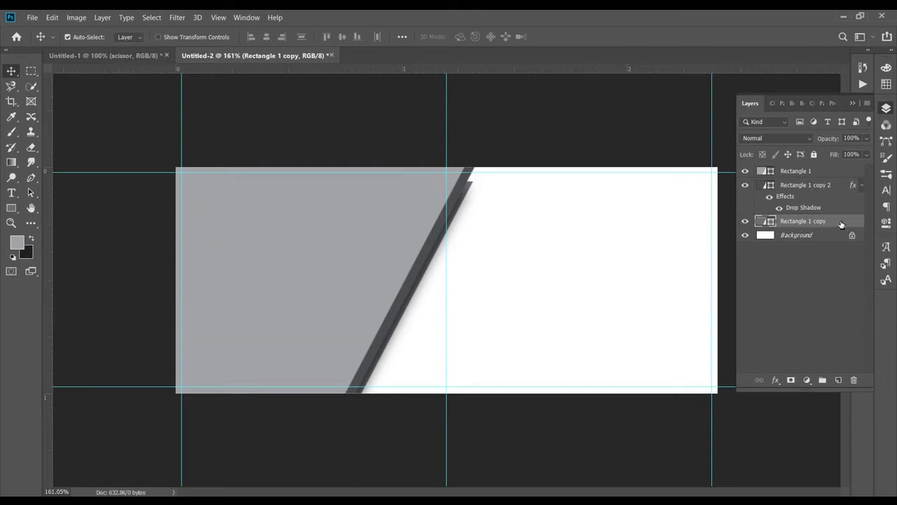
pyautogui.doubleClick(841, 221)
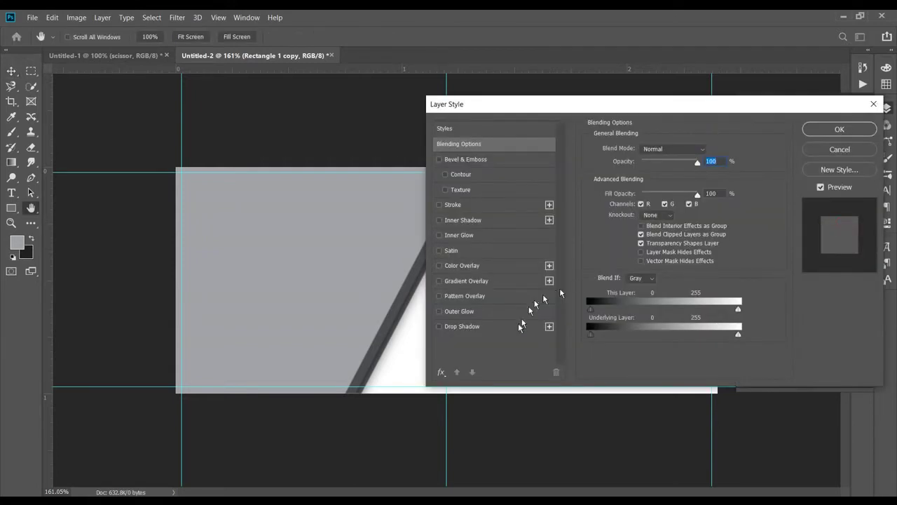
pyautogui.click(462, 326)
pyautogui.moveTo(653, 116); pyautogui.dragTo(733, 109)
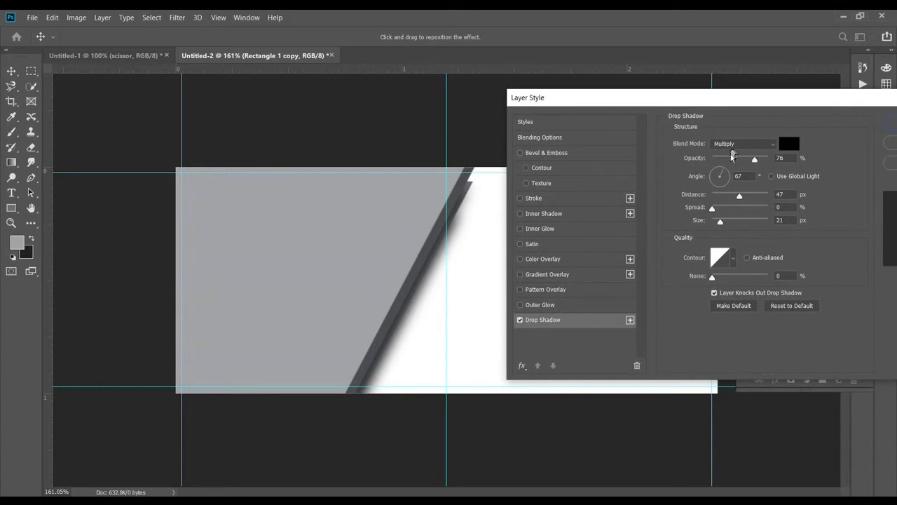
pyautogui.moveTo(754, 159); pyautogui.dragTo(730, 159)
pyautogui.moveTo(741, 194)
pyautogui.mouseDown()
pyautogui.moveTo(725, 196)
pyautogui.moveTo(765, 200)
pyautogui.moveTo(734, 200)
pyautogui.mouseUp()
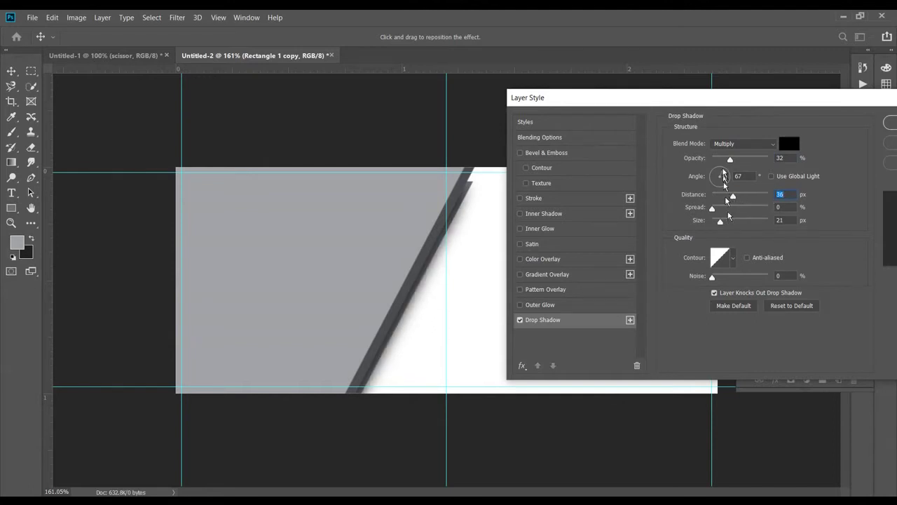
pyautogui.moveTo(730, 159); pyautogui.dragTo(765, 160)
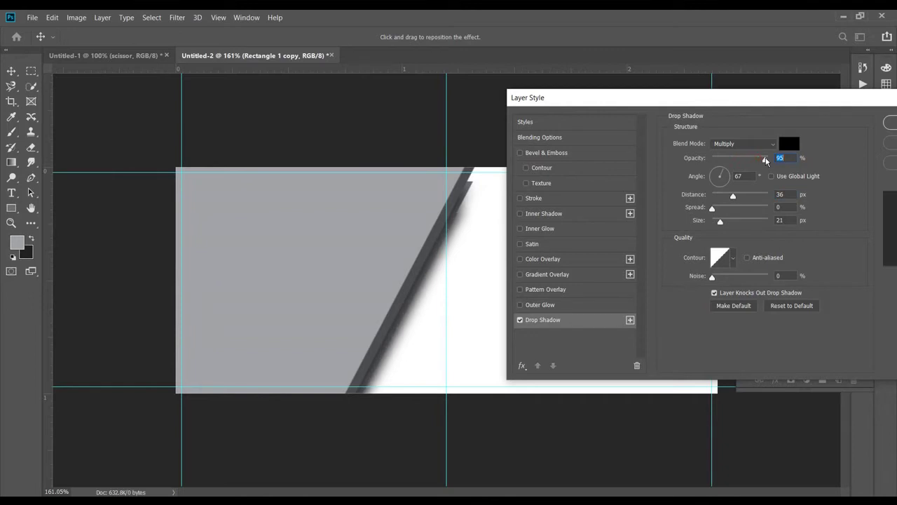
pyautogui.moveTo(434, 265); pyautogui.dragTo(449, 249)
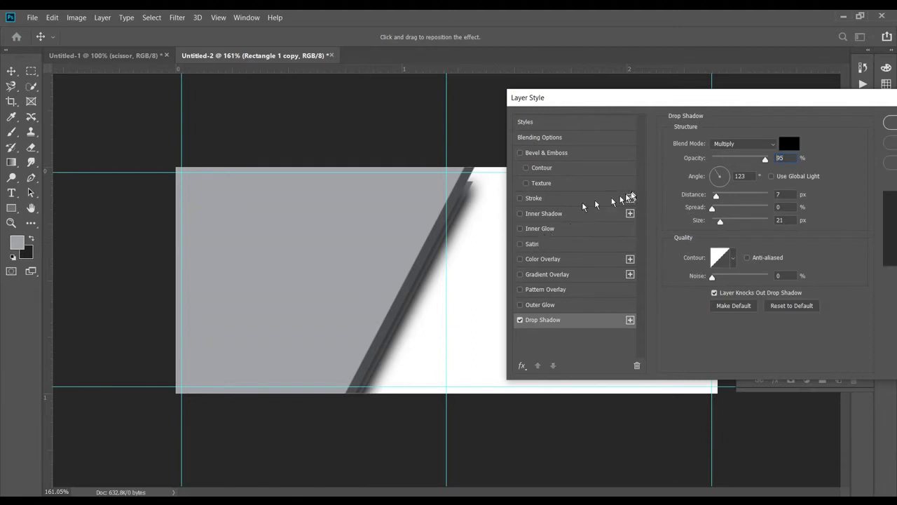
pyautogui.moveTo(466, 231); pyautogui.dragTo(459, 228)
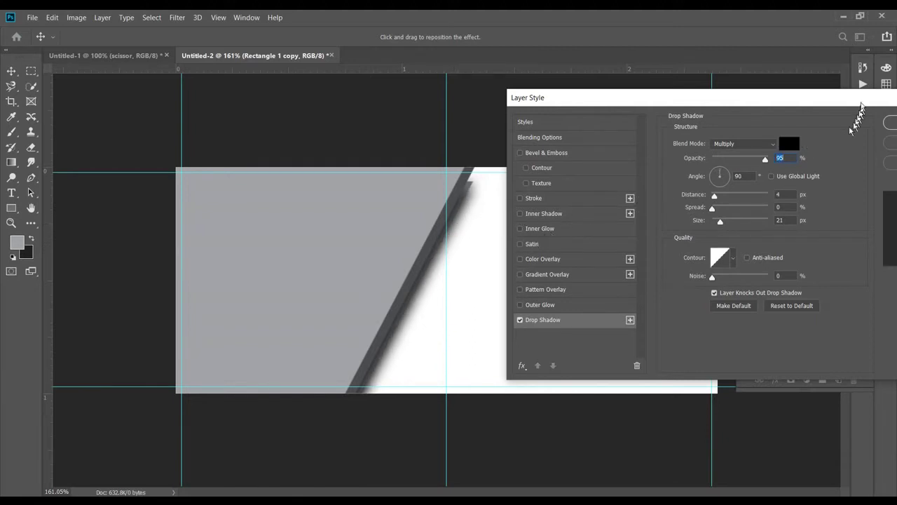
pyautogui.moveTo(855, 102); pyautogui.dragTo(768, 113)
pyautogui.click(816, 135)
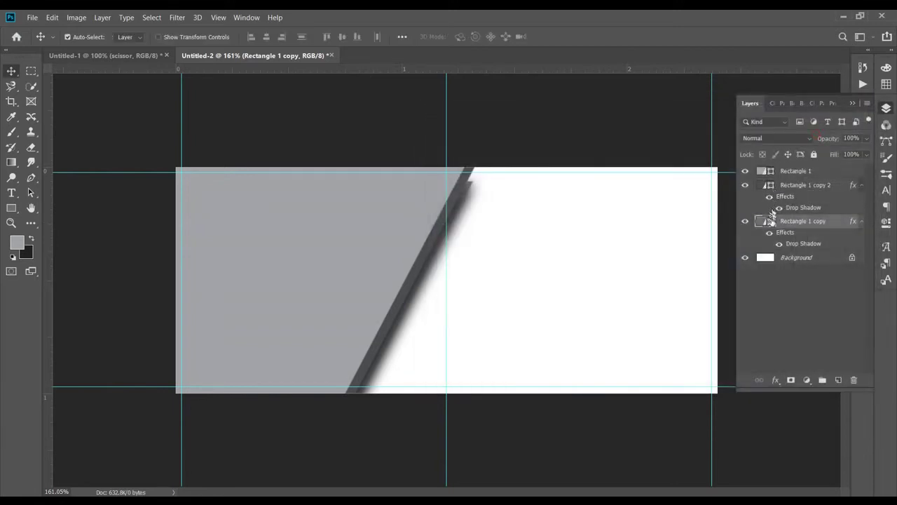
# Step: Recolour the Rectangle 1 copy shape to #a2a4a9
pyautogui.doubleClick(771, 221)
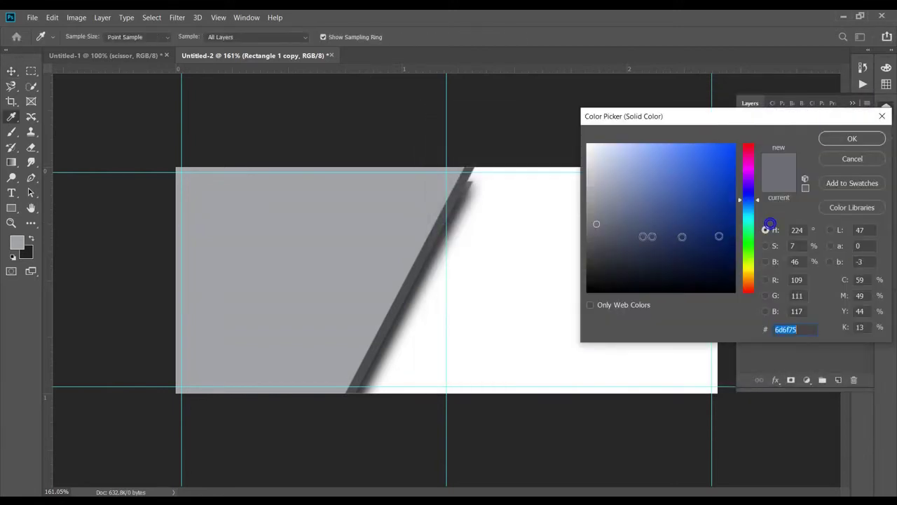
pyautogui.click(593, 197)
pyautogui.moveTo(593, 197); pyautogui.dragTo(593, 193)
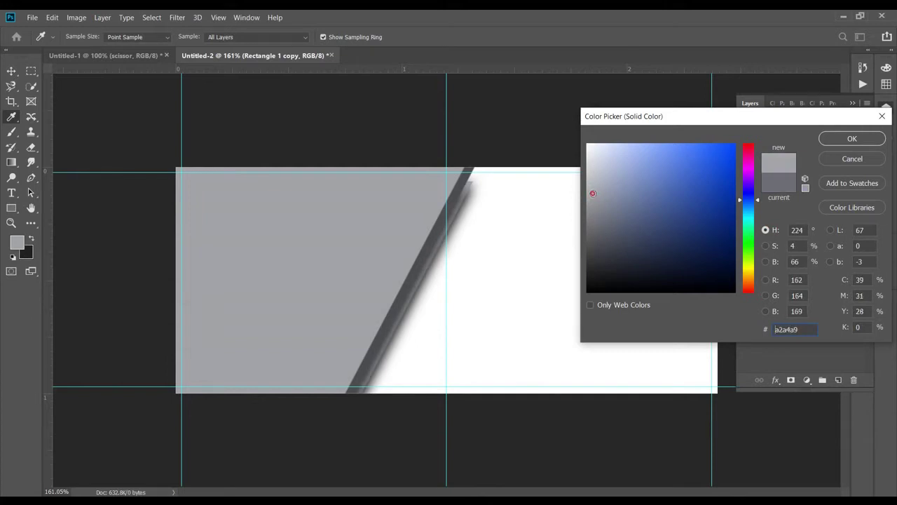
pyautogui.click(858, 140)
# Step: Copy the photo of the man in the blue shirt from Untitled-1 into Untitled-2, directly above the Rectangle 1 layer
pyautogui.click(792, 173)
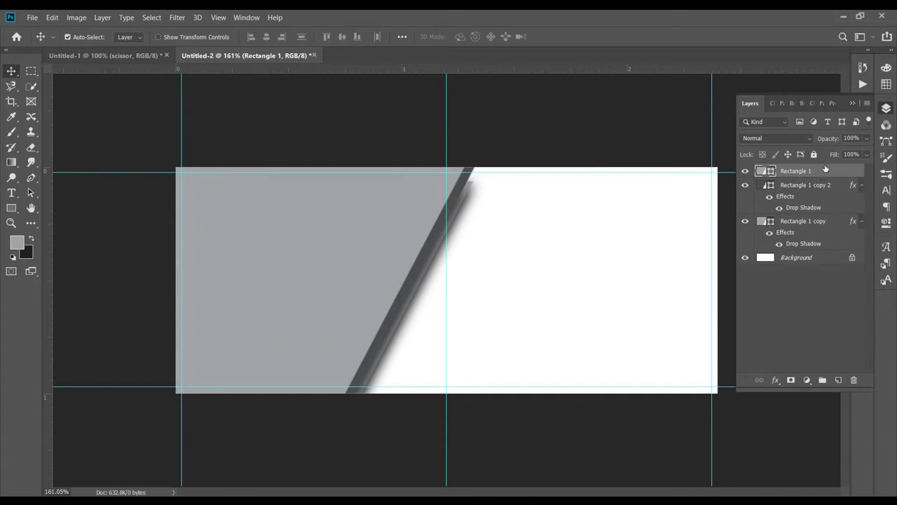
pyautogui.click(119, 55)
pyautogui.click(223, 240)
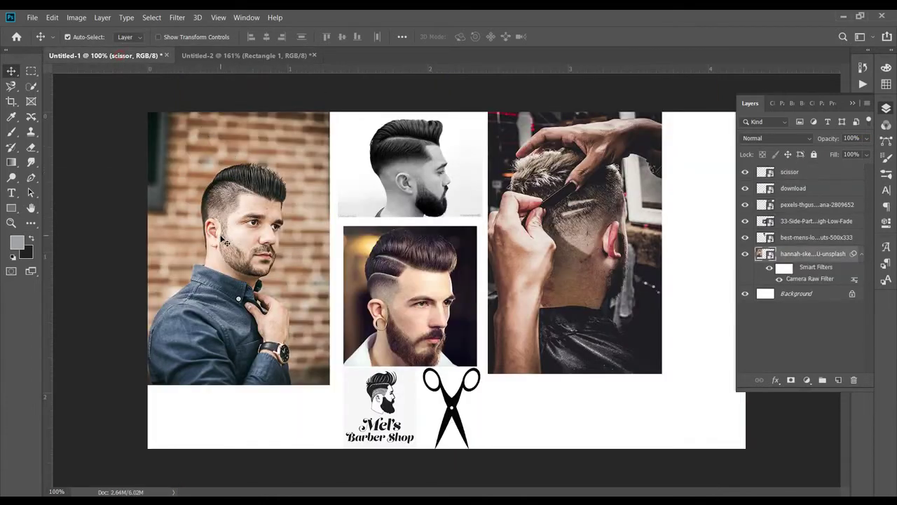
pyautogui.moveTo(198, 241); pyautogui.dragTo(296, 264)
# Step: Scale the photo to 99.60% and align its left edge with the canvas's left edge, covering the grey shape
pyautogui.hotkey('ctrl', 't')
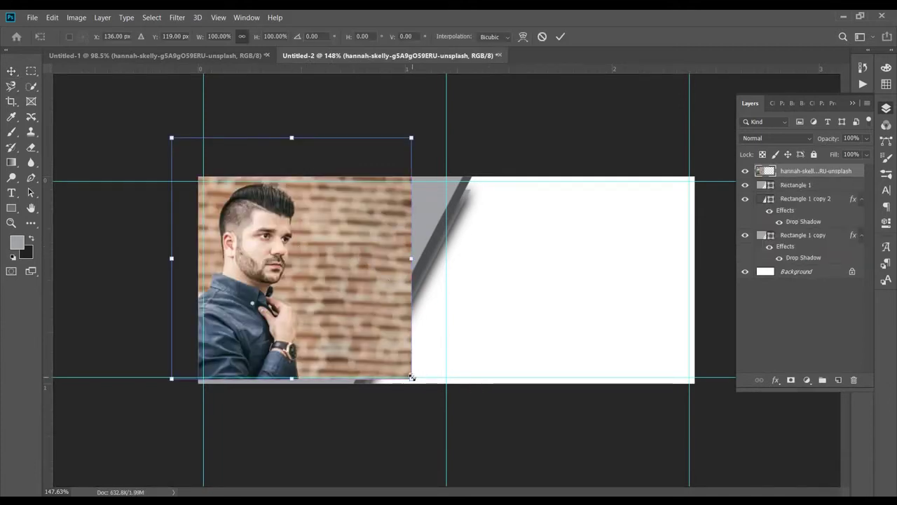
pyautogui.moveTo(411, 377); pyautogui.dragTo(431, 398)
pyautogui.moveTo(351, 302); pyautogui.dragTo(390, 310)
pyautogui.moveTo(469, 412); pyautogui.dragTo(452, 382)
pyautogui.moveTo(396, 323); pyautogui.dragTo(385, 323)
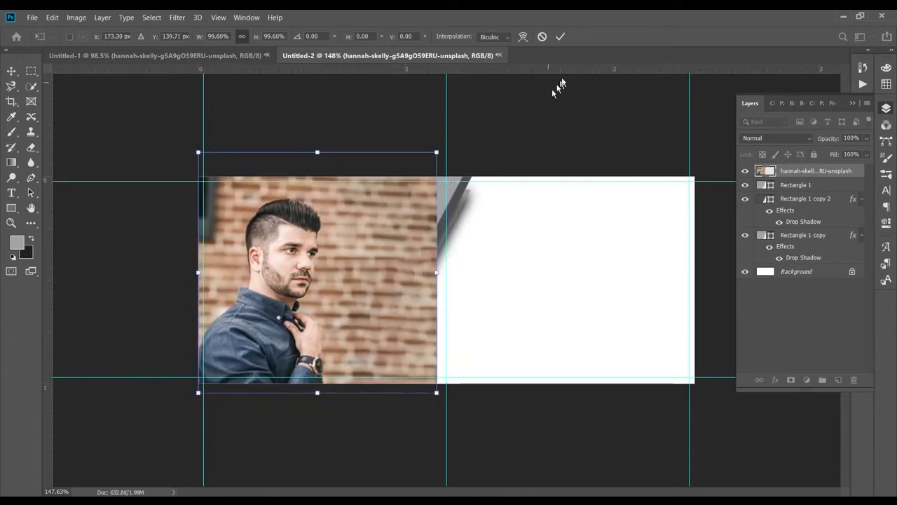
pyautogui.click(560, 36)
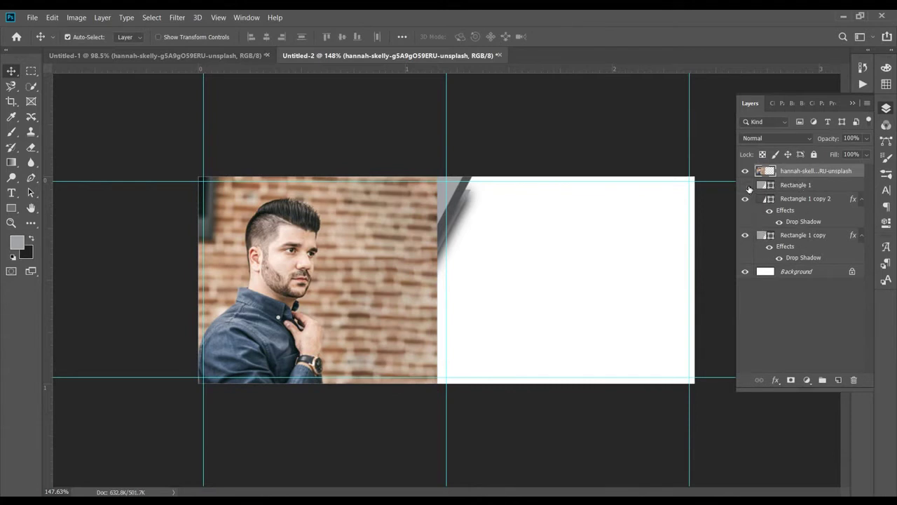
# Step: Show the Rectangle 1 layer and clip the photo layer to it with a clipping mask
pyautogui.click(746, 186)
pyautogui.click(797, 187)
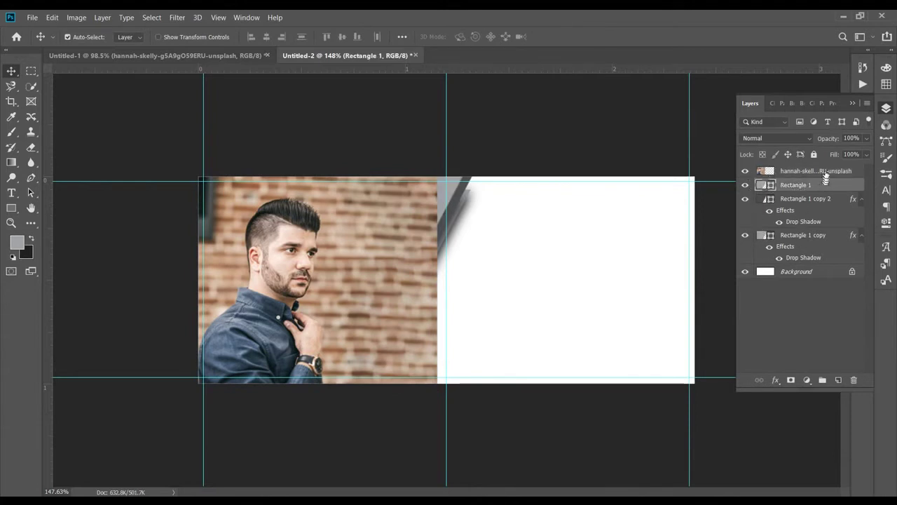
pyautogui.click(818, 172)
pyautogui.rightClick(817, 175)
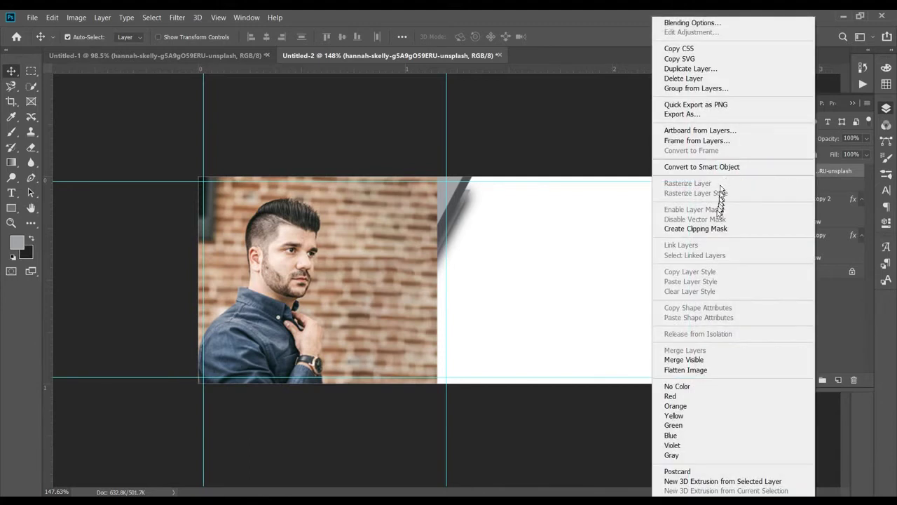
pyautogui.click(716, 228)
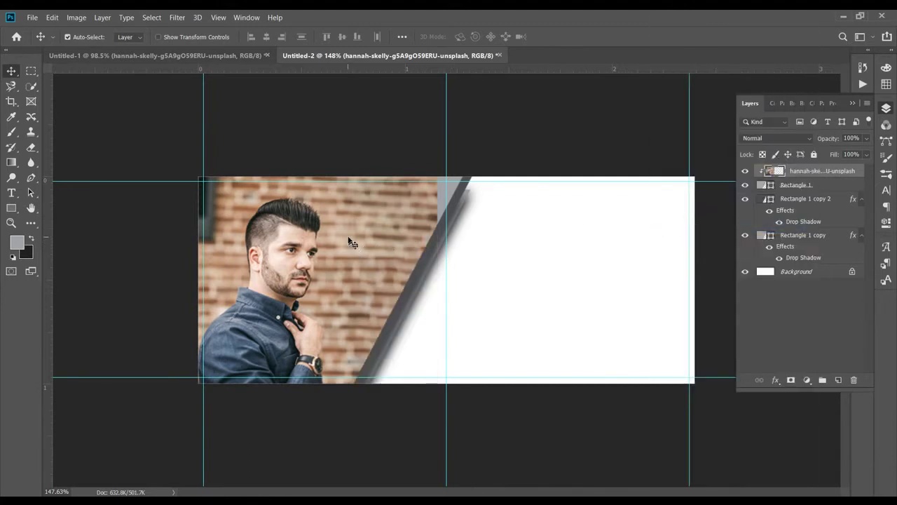
# Step: Enlarge the clipped photo to 121.86% and shift it down to Y 140.35 px so it fills the slanted shape
pyautogui.moveTo(350, 240)
pyautogui.mouseDown()
pyautogui.moveTo(373, 230)
pyautogui.moveTo(344, 227)
pyautogui.mouseUp()
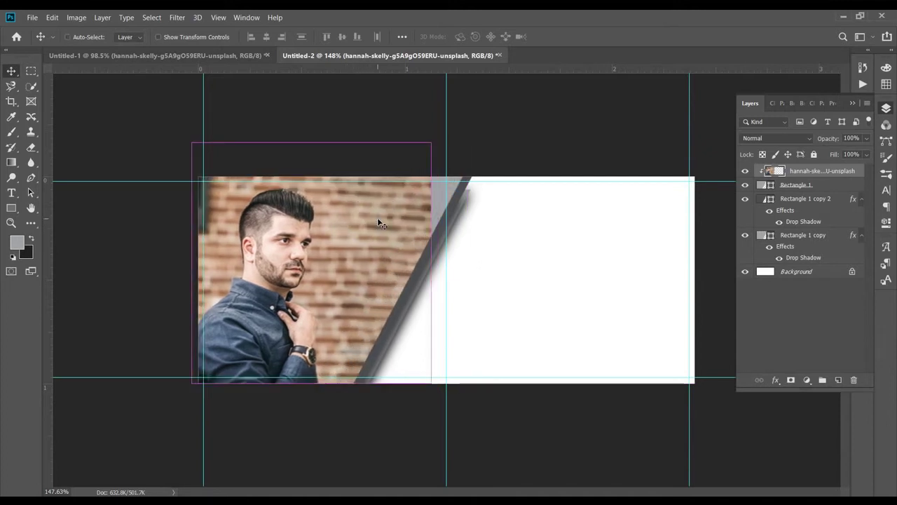
pyautogui.hotkey('ctrl', 't')
pyautogui.moveTo(430, 262); pyautogui.dragTo(456, 256)
pyautogui.moveTo(346, 249); pyautogui.dragTo(381, 257)
pyautogui.press('Down')
pyautogui.press('Down')
pyautogui.press('Down')
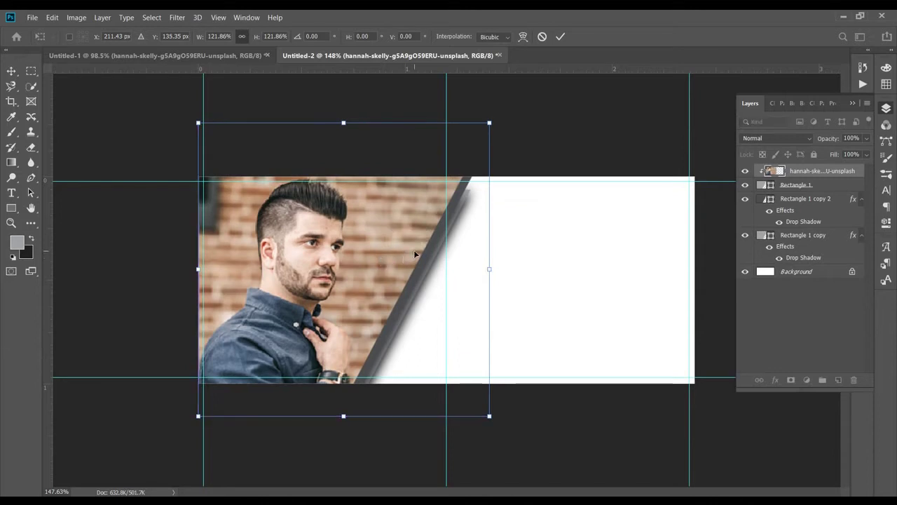
pyautogui.press('Down')
pyautogui.press('Down')
pyautogui.press('Down')
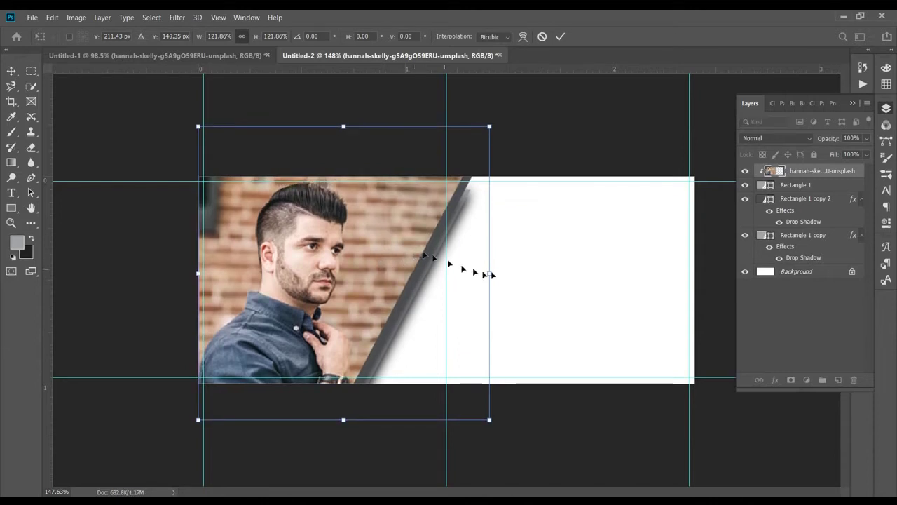
# Step: Reduce the photo's scale to 116.72%, keep it flush with the canvas's left edge, and raise it to Y 134.32 px
pyautogui.moveTo(489, 272); pyautogui.dragTo(481, 272)
pyautogui.moveTo(319, 267); pyautogui.dragTo(352, 271)
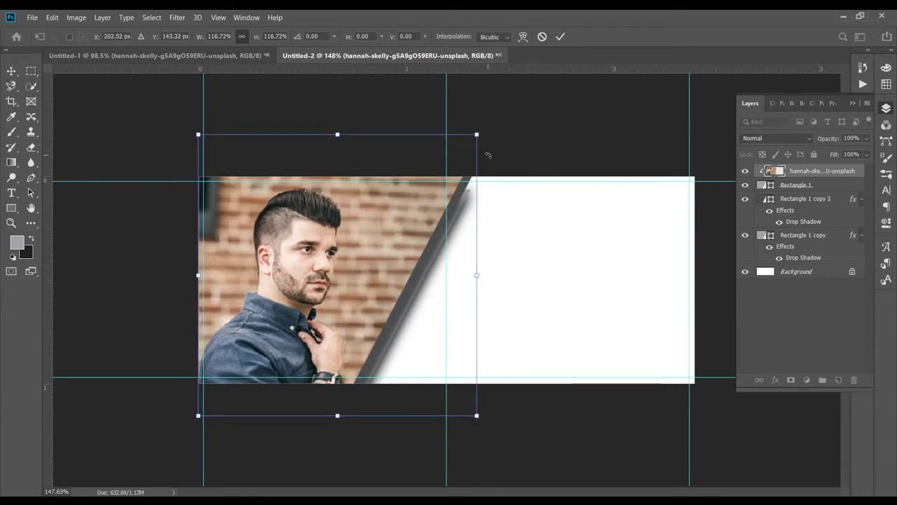
pyautogui.press('Up')
pyautogui.press('Up')
pyautogui.press('Up')
pyautogui.press('Up')
pyautogui.press('Up')
pyautogui.press('Up')
pyautogui.press('Up')
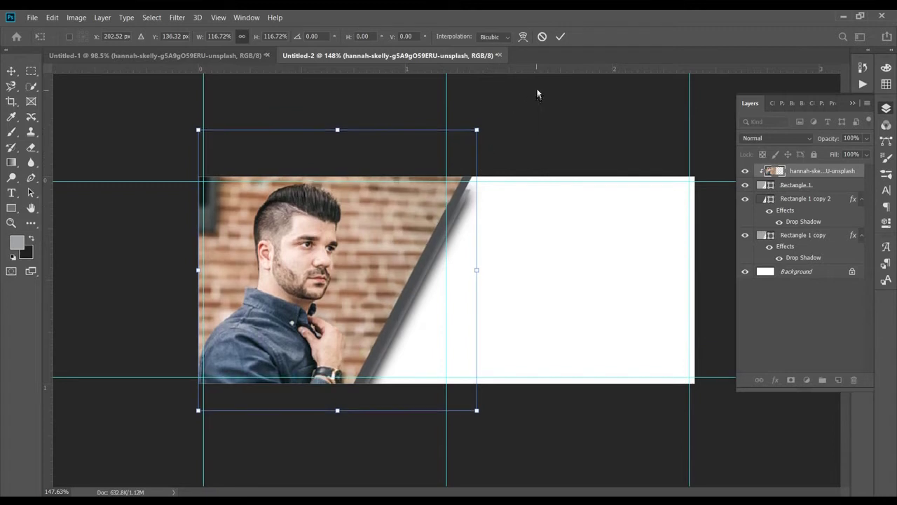
pyautogui.press('Up')
pyautogui.press('Up')
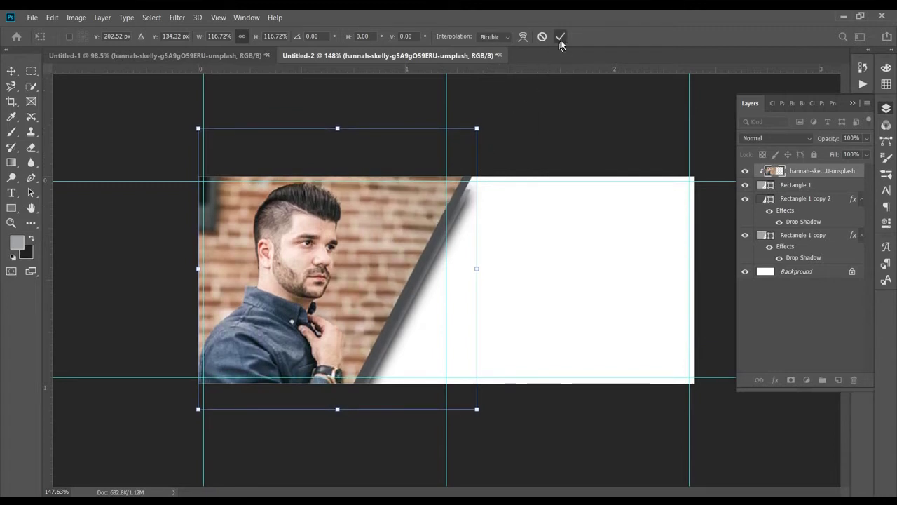
pyautogui.click(561, 37)
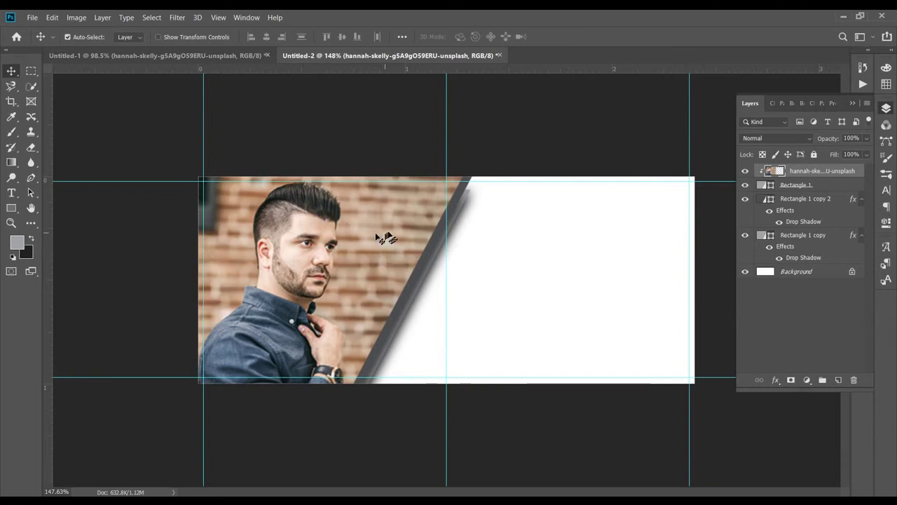
# Step: Draw a grey circle about 55 by 54 px with the Ellipse tool, just right of the middle vertical guide
pyautogui.click(12, 207)
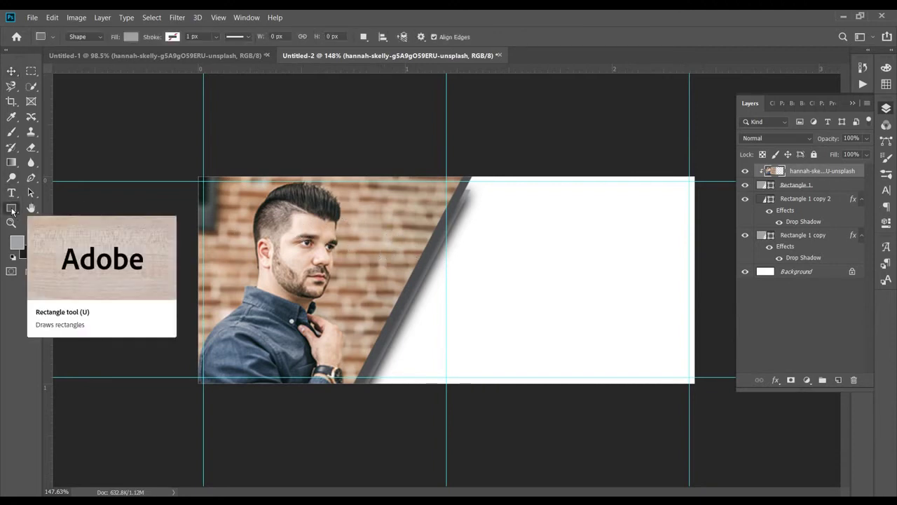
pyautogui.rightClick(11, 207)
pyautogui.click(51, 230)
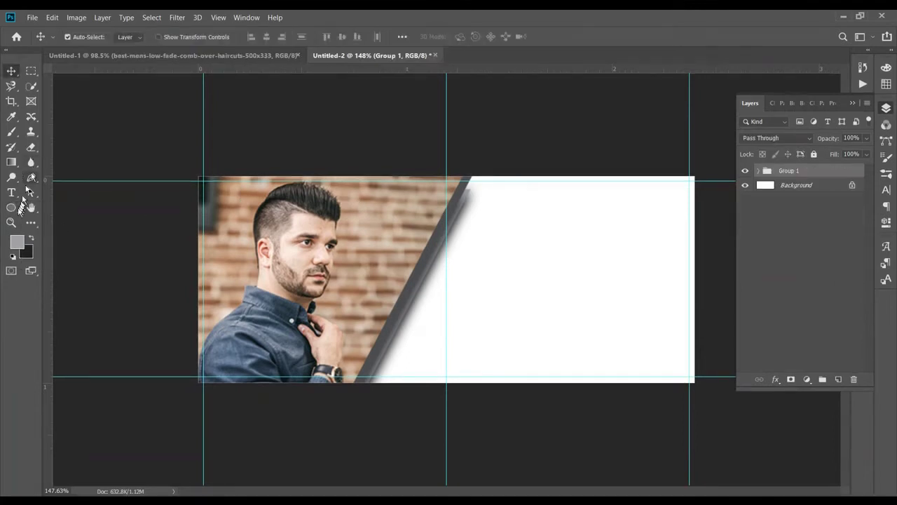
pyautogui.click(11, 207)
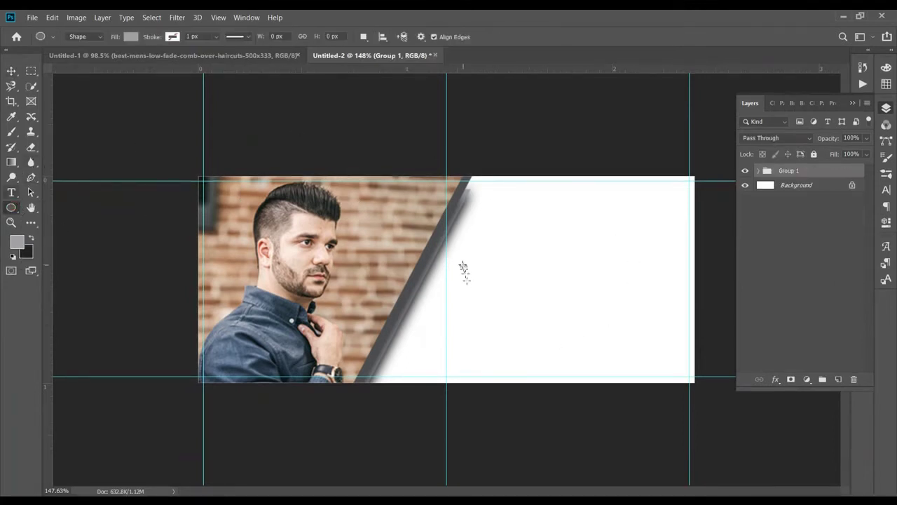
pyautogui.moveTo(460, 249); pyautogui.dragTo(478, 264)
pyautogui.press('v')
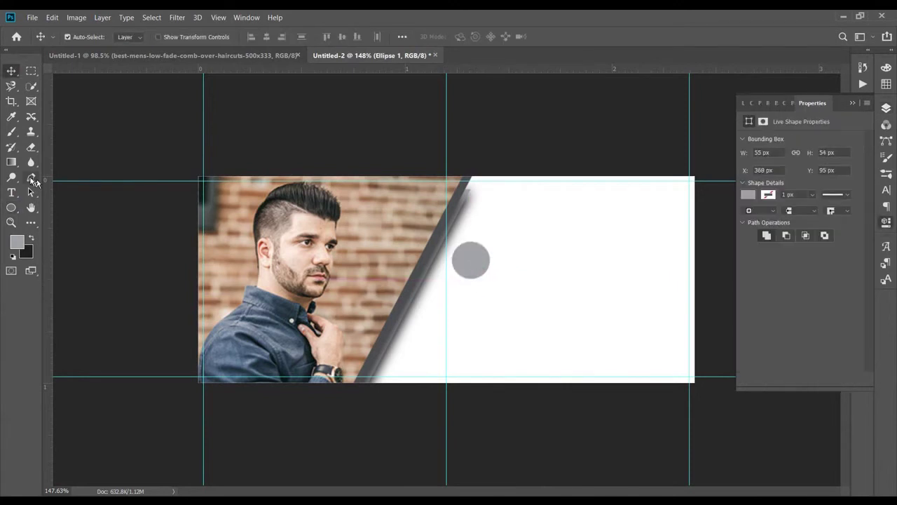
# Step: Give the grey circle a black 1 px stroke
pyautogui.click(11, 207)
pyautogui.click(130, 36)
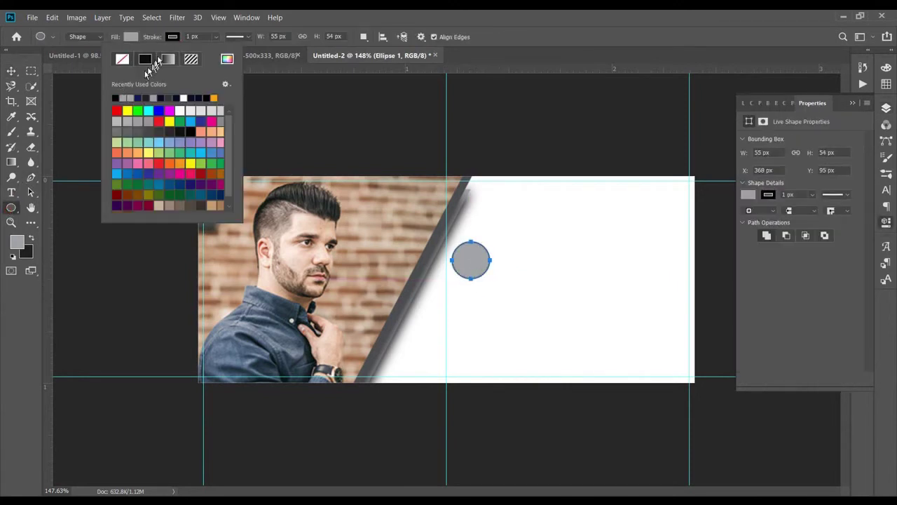
pyautogui.click(12, 71)
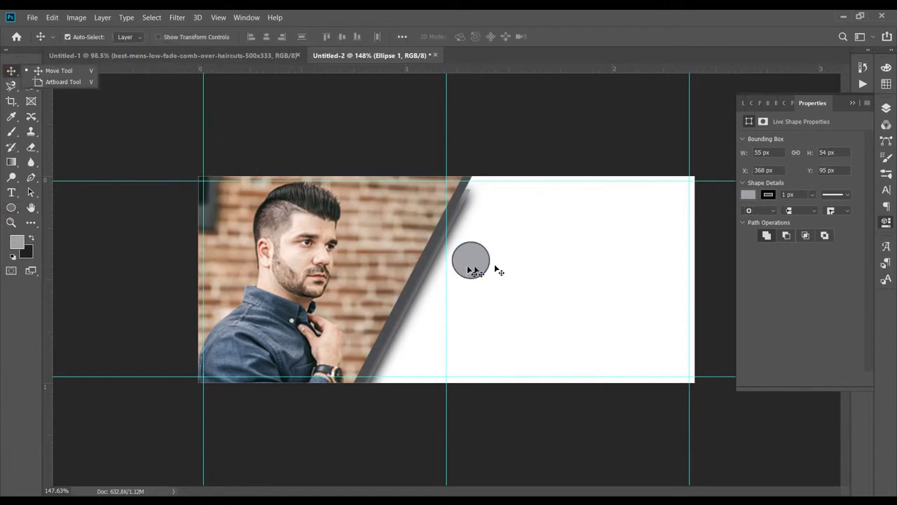
# Step: Duplicate the Ellipse 1 layer twice and place the copies below the original circle, in a diagonal row along the slanted stripe
pyautogui.click(885, 108)
pyautogui.moveTo(799, 172); pyautogui.dragTo(839, 379)
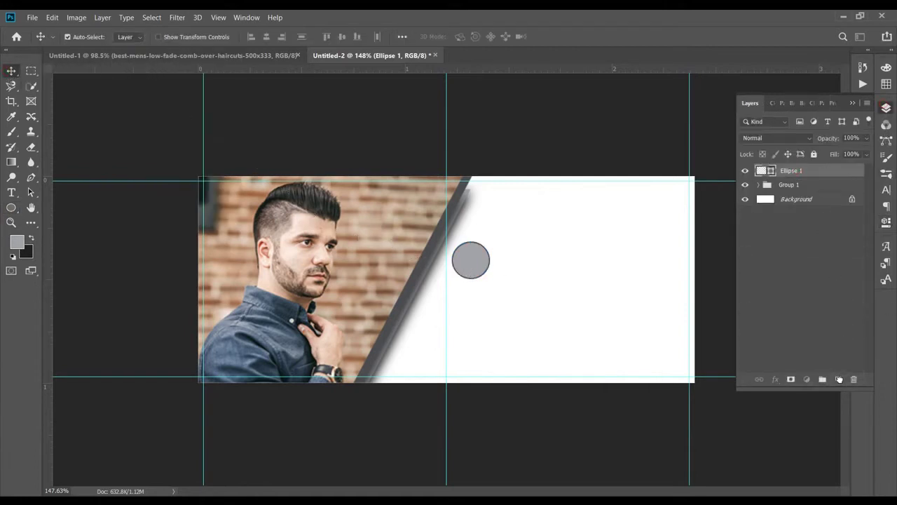
pyautogui.moveTo(799, 171); pyautogui.dragTo(838, 379)
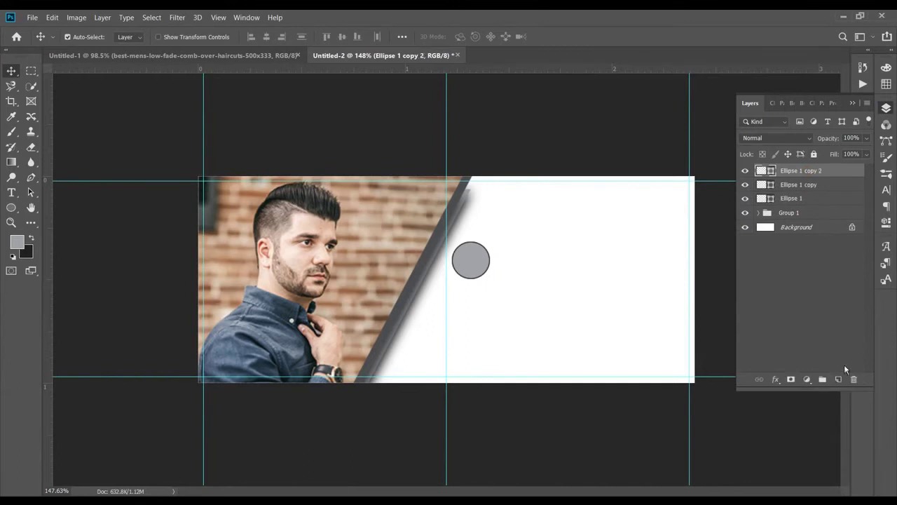
pyautogui.moveTo(471, 264); pyautogui.dragTo(446, 305)
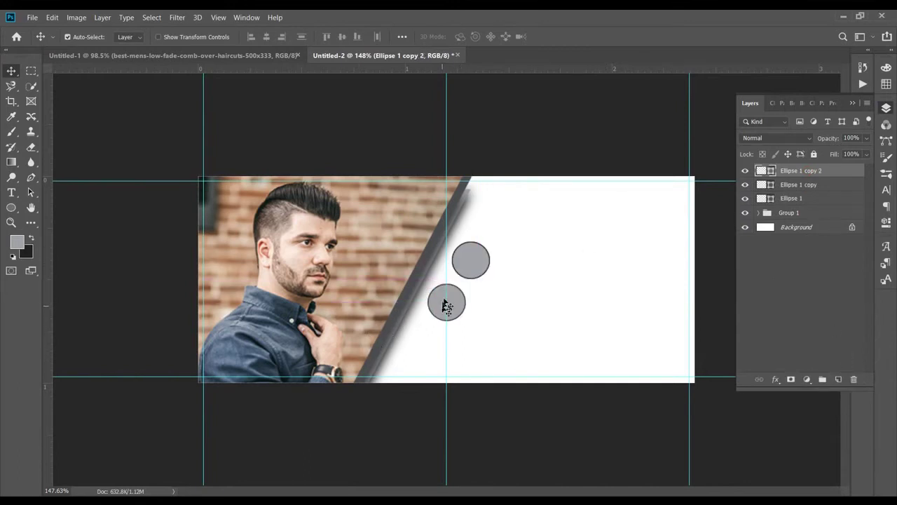
pyautogui.moveTo(469, 262); pyautogui.dragTo(416, 358)
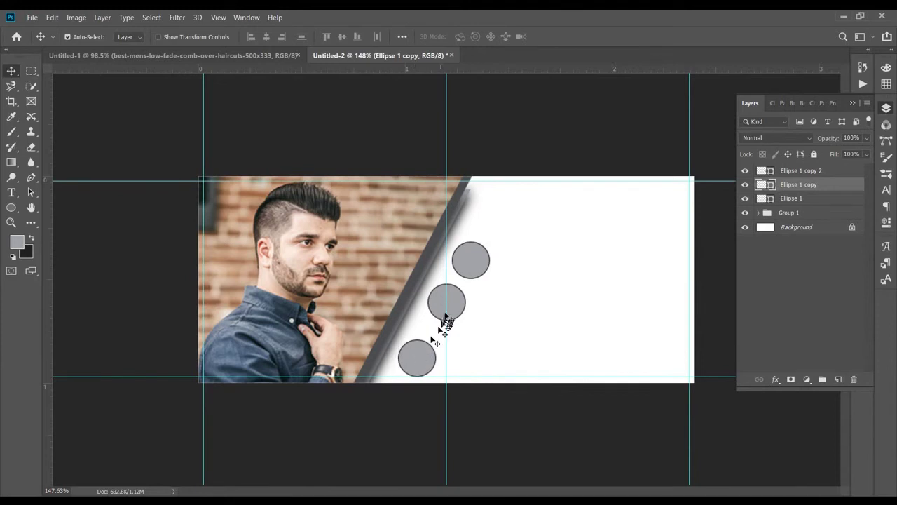
# Step: Lower the middle and upper circles slightly and nudge both left so the three circles are evenly spaced parallel to the stripe
pyautogui.moveTo(445, 308)
pyautogui.mouseDown()
pyautogui.moveTo(440, 319)
pyautogui.moveTo(452, 313)
pyautogui.mouseUp()
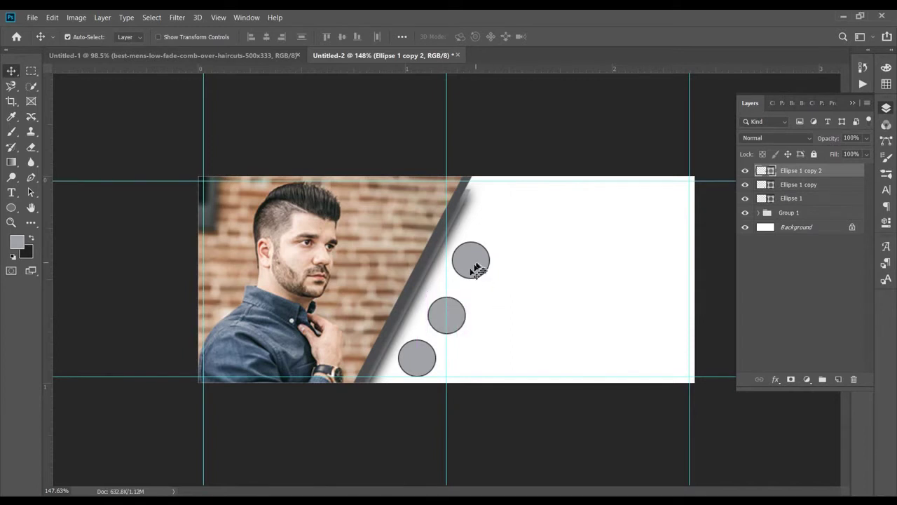
pyautogui.moveTo(464, 281); pyautogui.dragTo(471, 279)
pyautogui.press('Left')
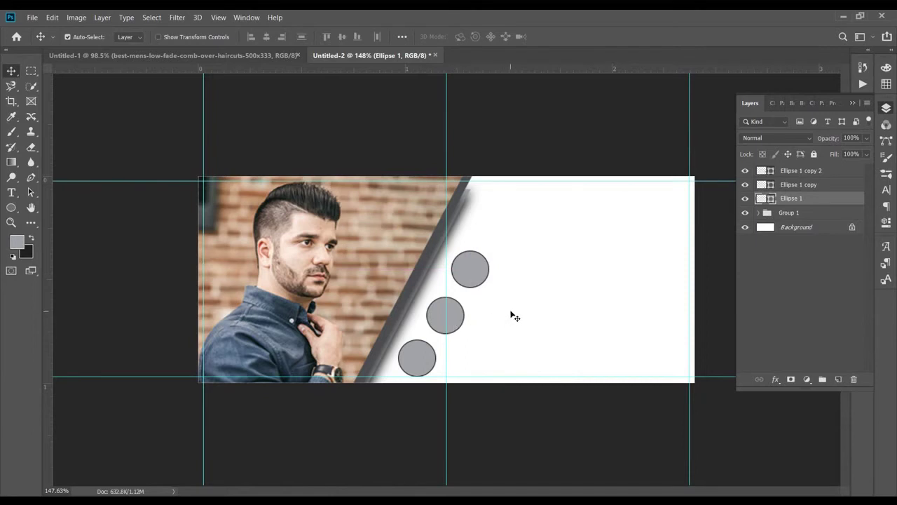
pyautogui.click(441, 317)
pyautogui.press('Left')
pyautogui.click(475, 272)
pyautogui.press('Left')
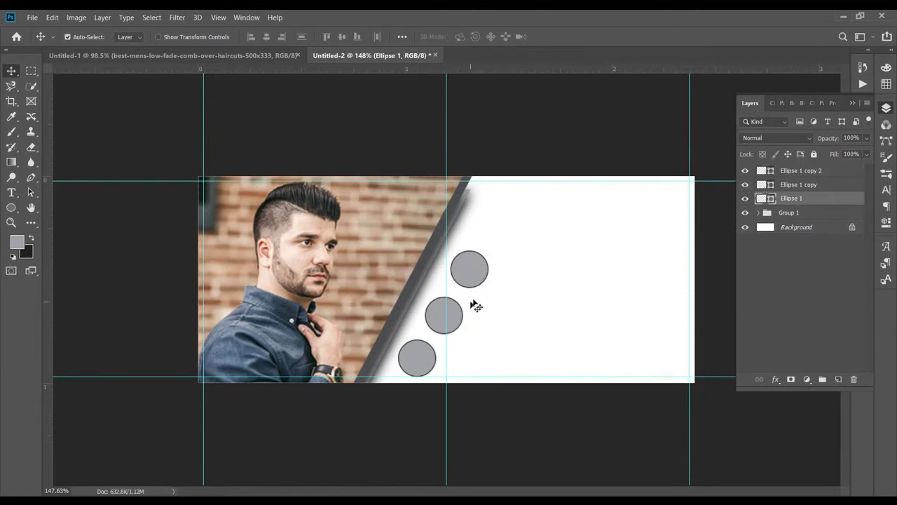
# Step: Copy the black-and-white haircut photo from Untitled-1 into Untitled-2, directly above the Ellipse 1 layer
pyautogui.click(745, 199)
pyautogui.click(745, 198)
pyautogui.click(191, 55)
pyautogui.moveTo(468, 221); pyautogui.dragTo(472, 273)
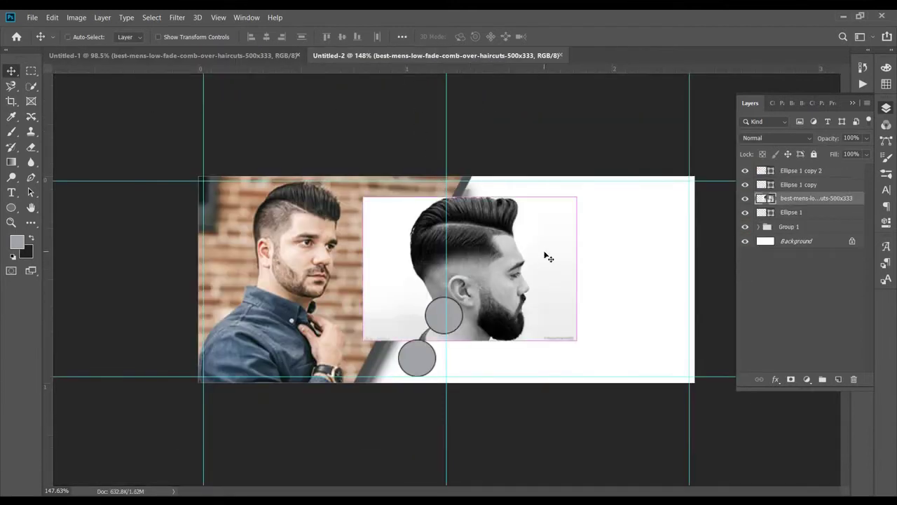
# Step: Shrink the haircut photo to about 5.4% over the upper circle and clip it to the Ellipse 1 layer
pyautogui.hotkey('ctrl', 't')
pyautogui.moveTo(578, 196); pyautogui.dragTo(512, 242)
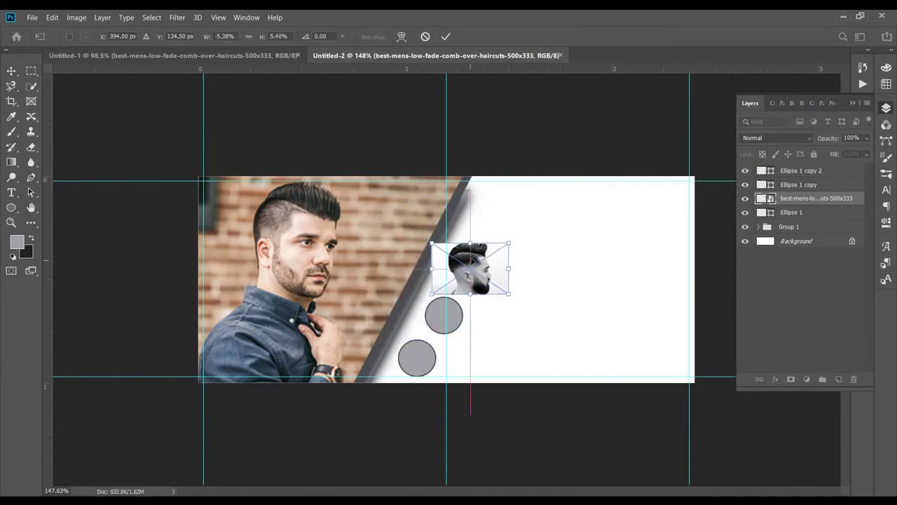
pyautogui.moveTo(470, 261); pyautogui.dragTo(475, 263)
pyautogui.click(445, 36)
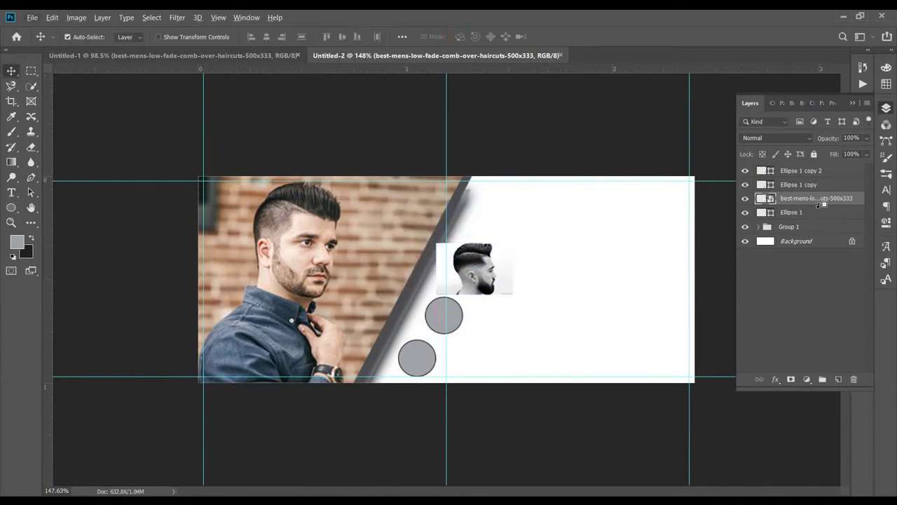
pyautogui.rightClick(817, 198)
pyautogui.click(701, 253)
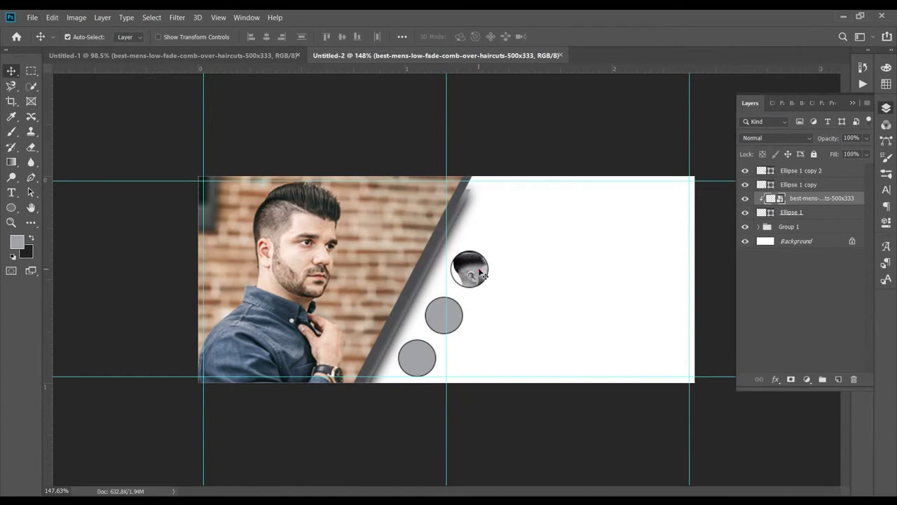
# Step: Reduce the clipped haircut photo to about 3.67% and centre it in the upper circle at X 394.50, Y 136.50 px
pyautogui.hotkey('ctrl', 't')
pyautogui.moveTo(514, 243); pyautogui.dragTo(502, 251)
pyautogui.moveTo(483, 265); pyautogui.dragTo(479, 268)
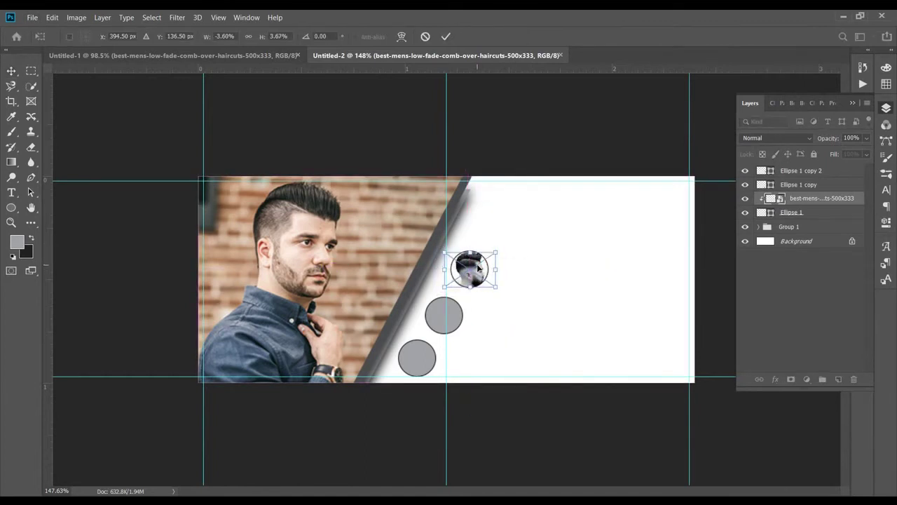
pyautogui.click(446, 37)
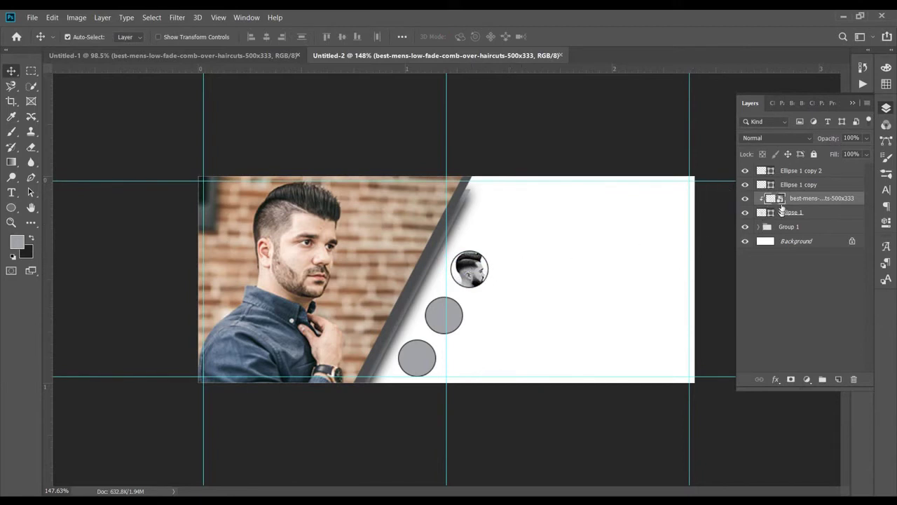
# Step: Bring the side-part pompadour photo from Untitled-1 in above the Ellipse 1 copy layer and shrink it to about the middle circle's size
pyautogui.click(784, 185)
pyautogui.click(176, 54)
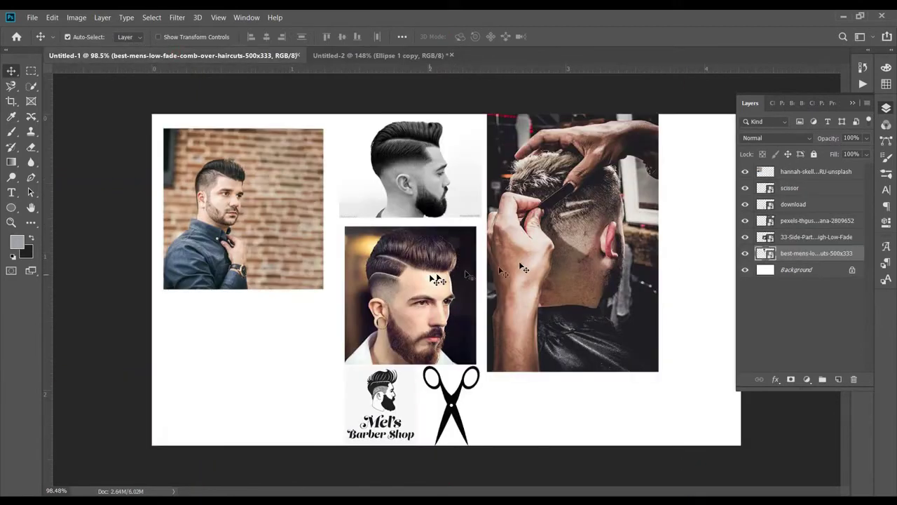
pyautogui.moveTo(430, 274); pyautogui.dragTo(443, 308)
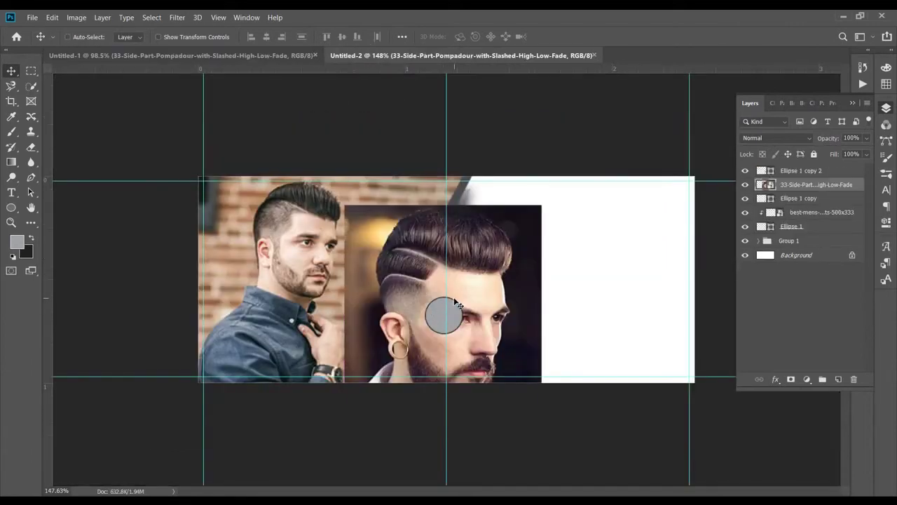
pyautogui.hotkey('ctrl', 't')
pyautogui.moveTo(542, 246); pyautogui.dragTo(478, 304)
pyautogui.click(445, 37)
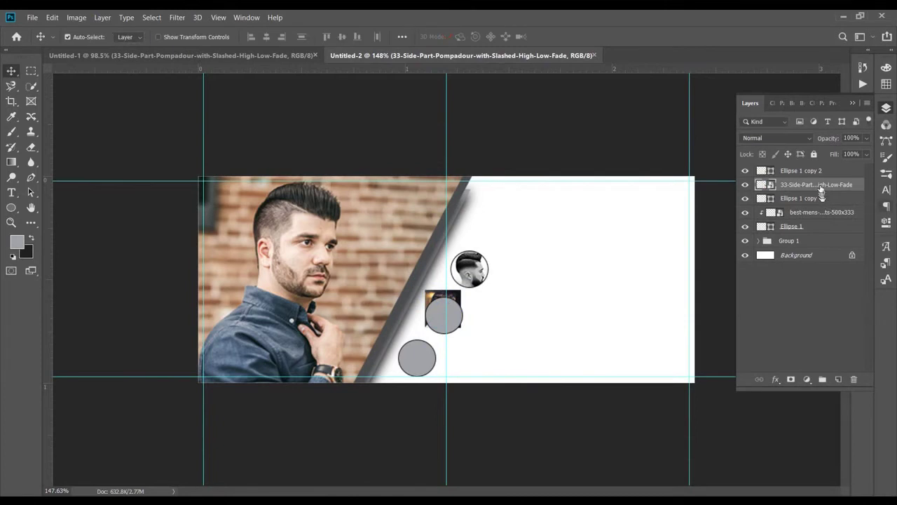
# Step: Try clipping the pompadour photo to the Ellipse 1 copy layer and release the clipping mask
pyautogui.rightClick(820, 186)
pyautogui.click(714, 255)
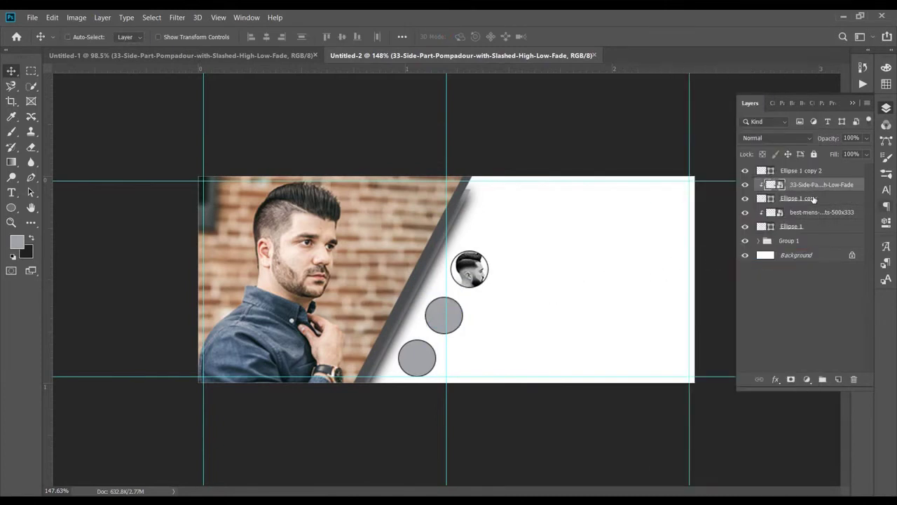
pyautogui.hotkey('ctrl', 'alt', 'g')
# Step: Swap the two ellipse copies in the layer stack and clip the pompadour photo to the Ellipse 1 copy 2 layer
pyautogui.moveTo(809, 199); pyautogui.dragTo(790, 166)
pyautogui.click(746, 200)
pyautogui.click(799, 185)
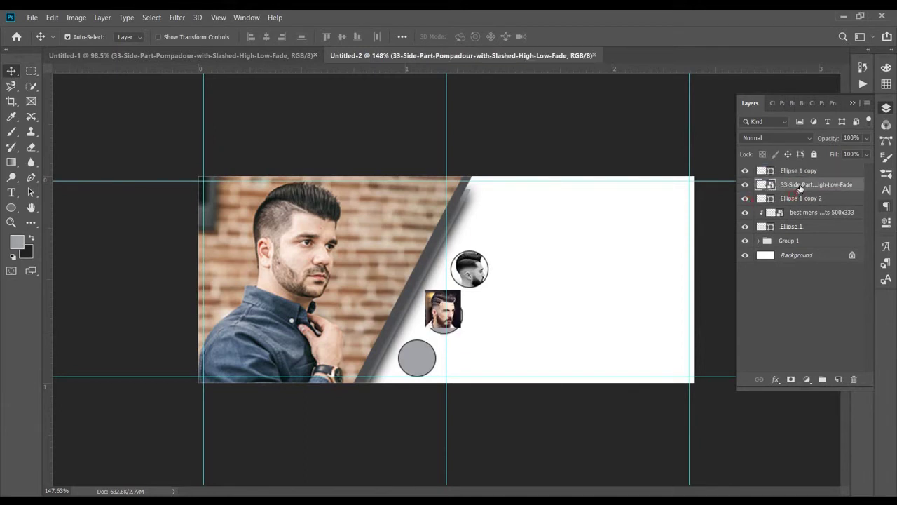
pyautogui.rightClick(799, 185)
pyautogui.click(724, 253)
# Step: Scale the pompadour photo to about 2.78% and position it at X 357, Y 203.50 px to fill the middle circle
pyautogui.moveTo(454, 305)
pyautogui.mouseDown()
pyautogui.moveTo(479, 316)
pyautogui.moveTo(463, 340)
pyautogui.moveTo(453, 318)
pyautogui.mouseUp()
pyautogui.hotkey('ctrl', 't')
pyautogui.press('Up')
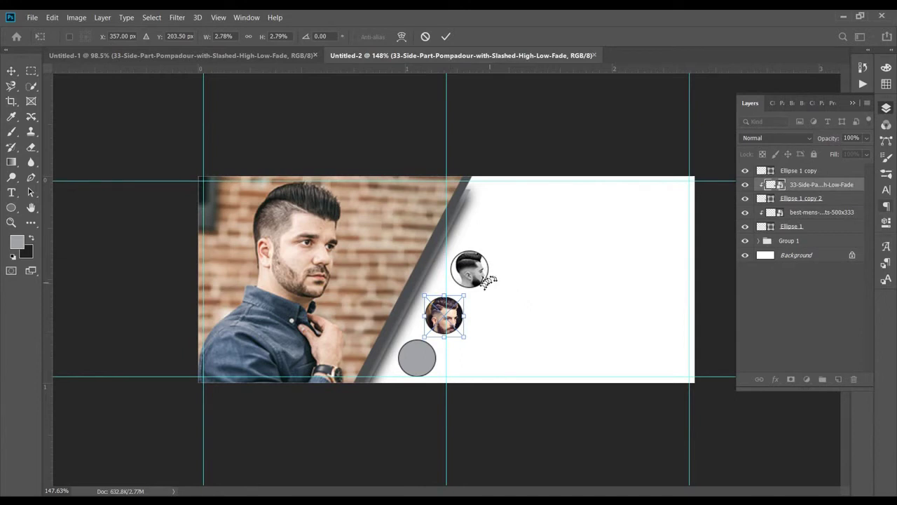
pyautogui.click(445, 37)
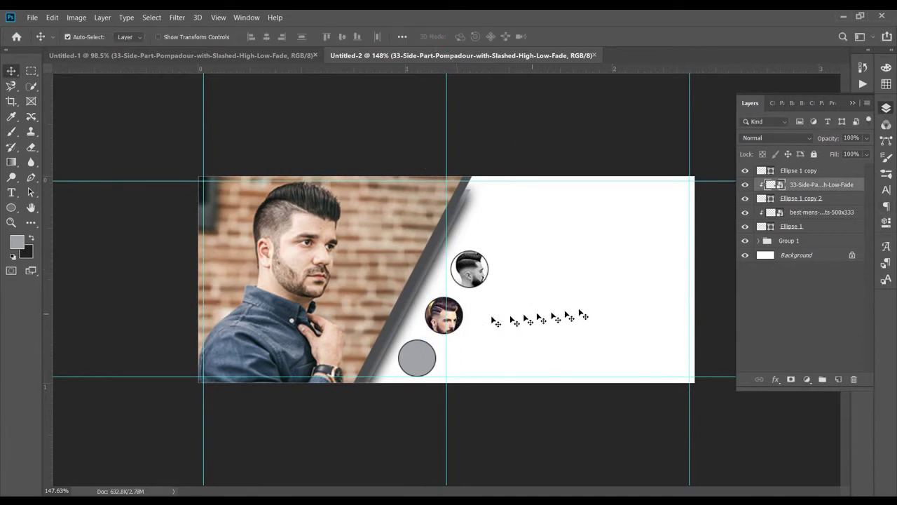
# Step: Copy the razor haircut photo from Untitled-1 into Untitled-2, above the Ellipse 1 copy layer at the lowest circle
pyautogui.click(805, 170)
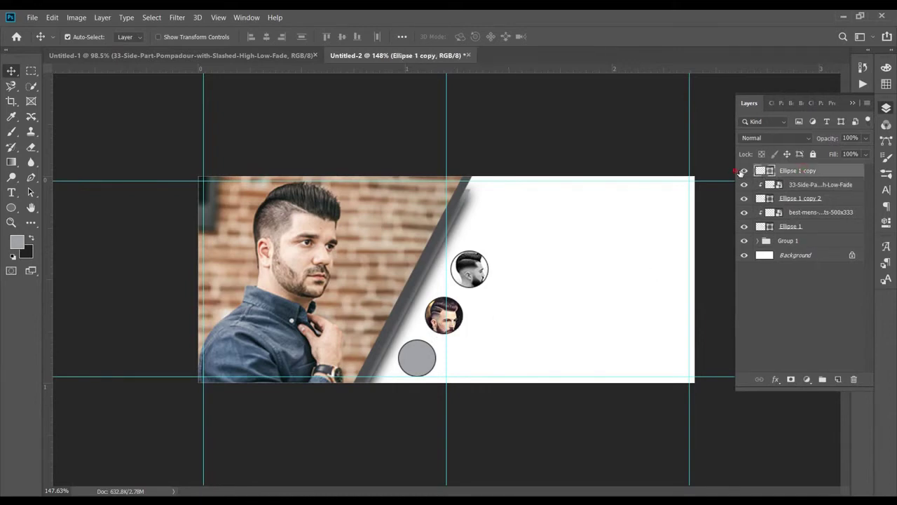
pyautogui.click(745, 171)
pyautogui.click(745, 171)
pyautogui.click(278, 56)
pyautogui.moveTo(543, 280); pyautogui.dragTo(440, 346)
# Step: Shrink the razor haircut photo to about 0.41% so it covers the lowest circle, at X 317.50, Y 268.68 px
pyautogui.hotkey('ctrl', 't')
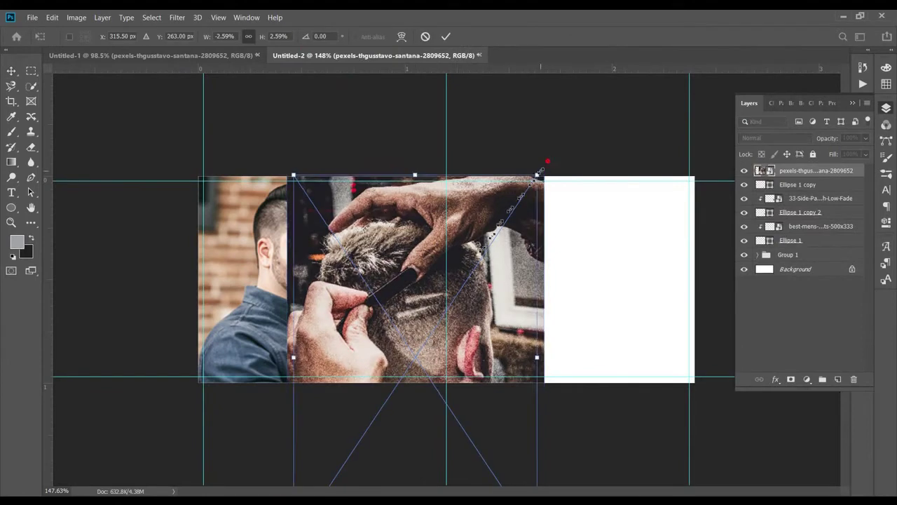
pyautogui.moveTo(544, 165); pyautogui.dragTo(441, 339)
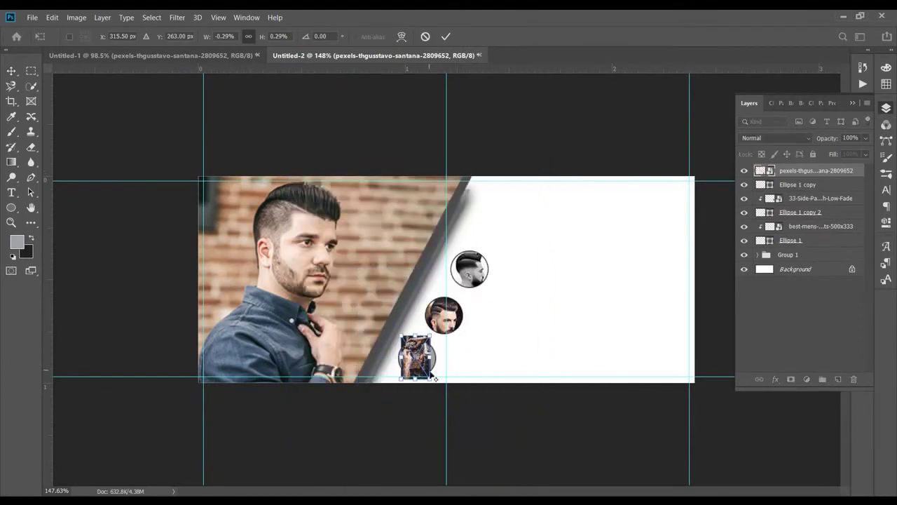
pyautogui.moveTo(430, 378); pyautogui.dragTo(436, 386)
pyautogui.moveTo(423, 363); pyautogui.dragTo(424, 368)
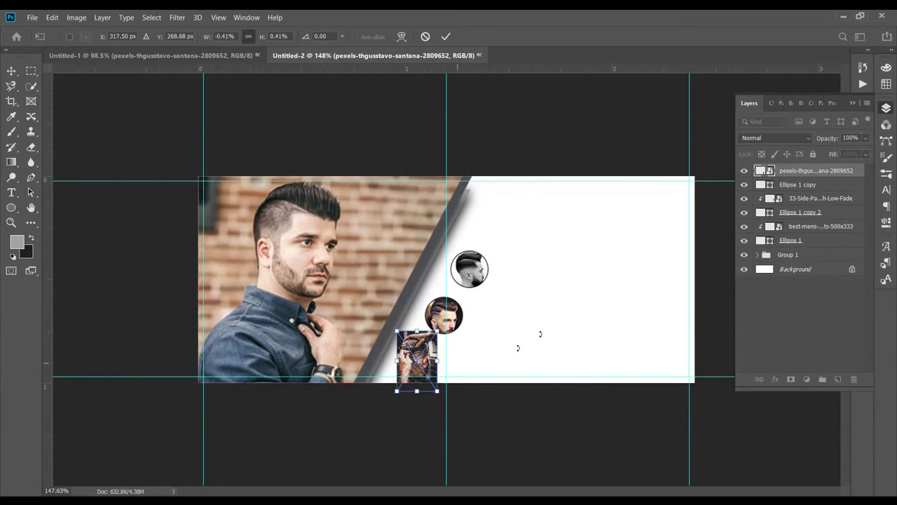
pyautogui.press('Return')
# Step: Clip the razor haircut photo to the Ellipse 1 copy layer and adjust its position inside the lowest circle
pyautogui.rightClick(806, 180)
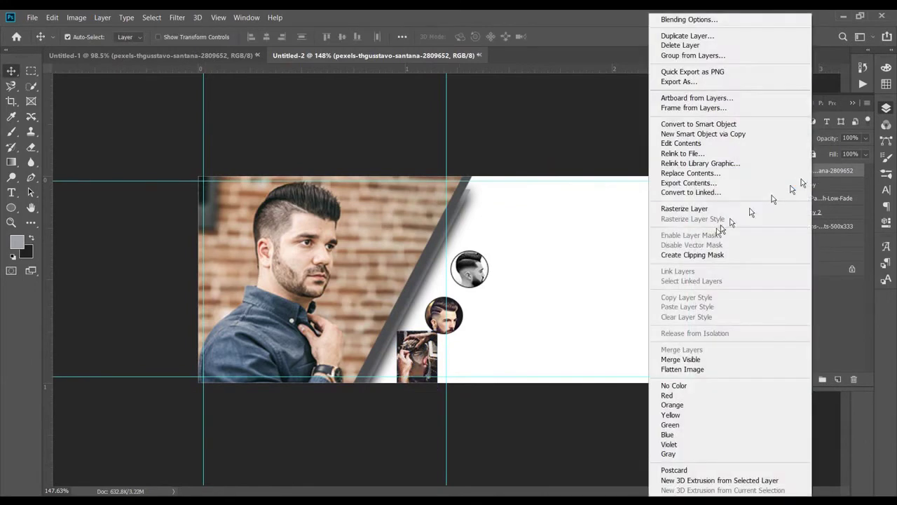
pyautogui.click(705, 255)
pyautogui.moveTo(412, 361); pyautogui.dragTo(412, 362)
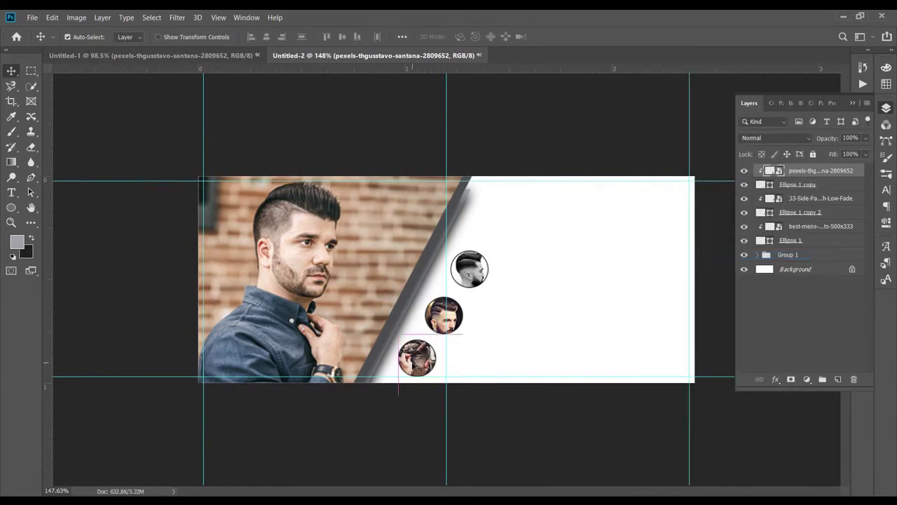
# Step: Try enlarging the upper circle together with its clipped photo and undo the change
pyautogui.click(469, 274)
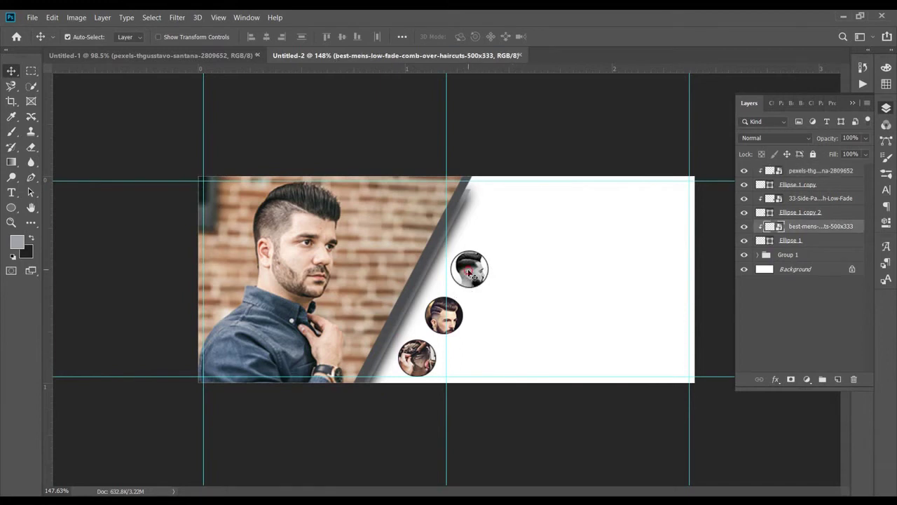
pyautogui.click(832, 243)
pyautogui.hotkey('ctrl', 't')
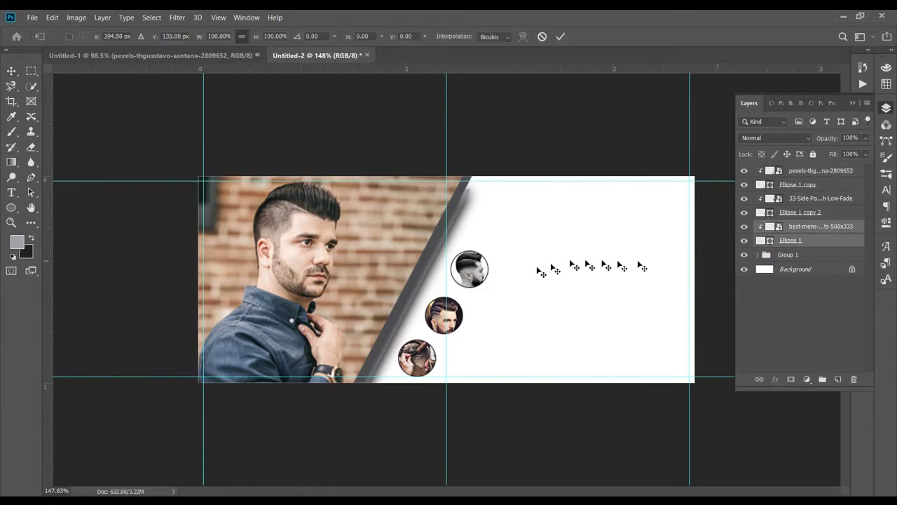
pyautogui.moveTo(494, 285); pyautogui.dragTo(500, 292)
pyautogui.click(560, 37)
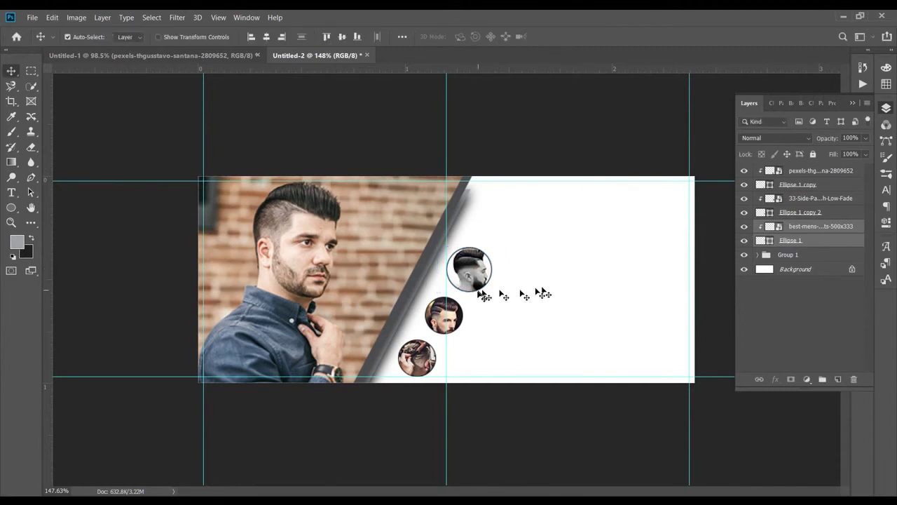
pyautogui.click(822, 202)
pyautogui.hotkey('ctrl', 'z')
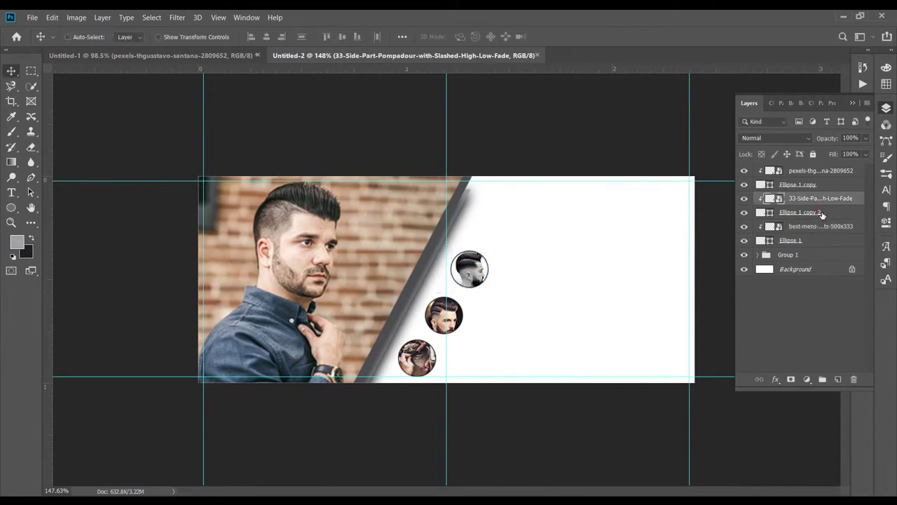
# Step: Scale all three circles with their clipped photos together to 114.83% and position them alongside the slanted stripe at Y 200.43 px
pyautogui.click(819, 174)
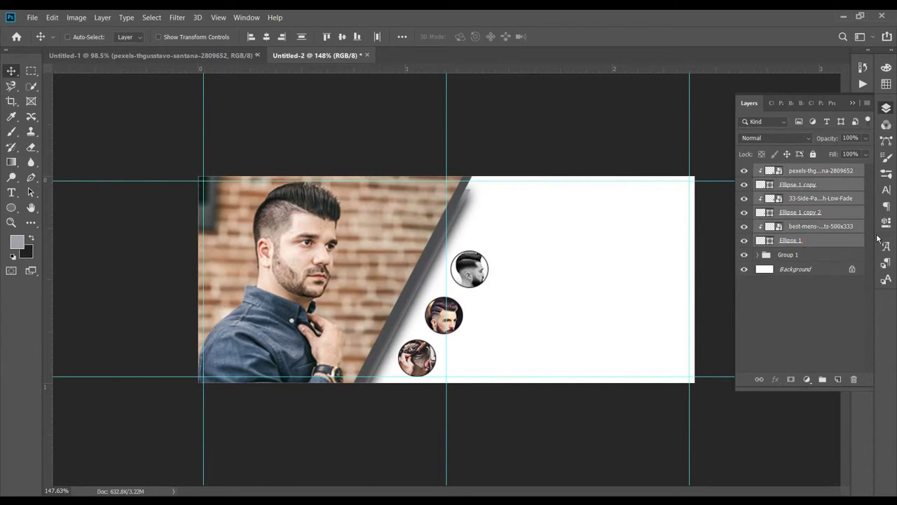
pyautogui.hotkey('ctrl', 't')
pyautogui.moveTo(495, 251); pyautogui.dragTo(503, 241)
pyautogui.moveTo(472, 283); pyautogui.dragTo(476, 272)
pyautogui.press('Down')
pyautogui.press('Down')
pyautogui.press('Down')
pyautogui.press('Down')
pyautogui.press('Down')
pyautogui.press('Down')
pyautogui.press('Down')
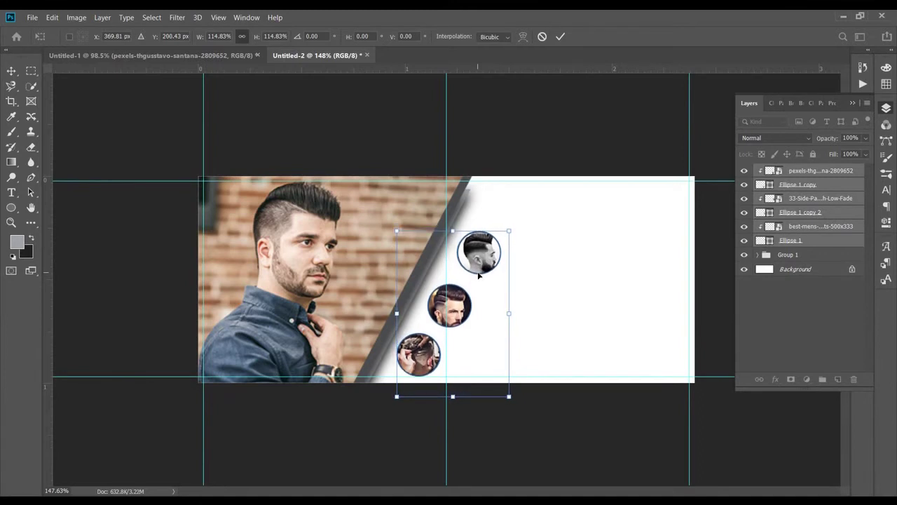
pyautogui.click(560, 36)
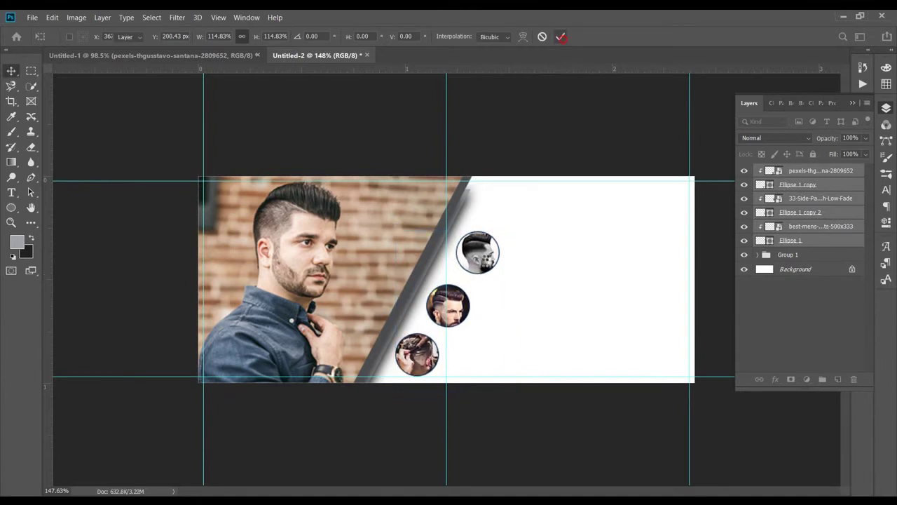
# Step: Shift the upper and middle circles, each together with its clipped photo, down along the slanted stripe
pyautogui.click(806, 227)
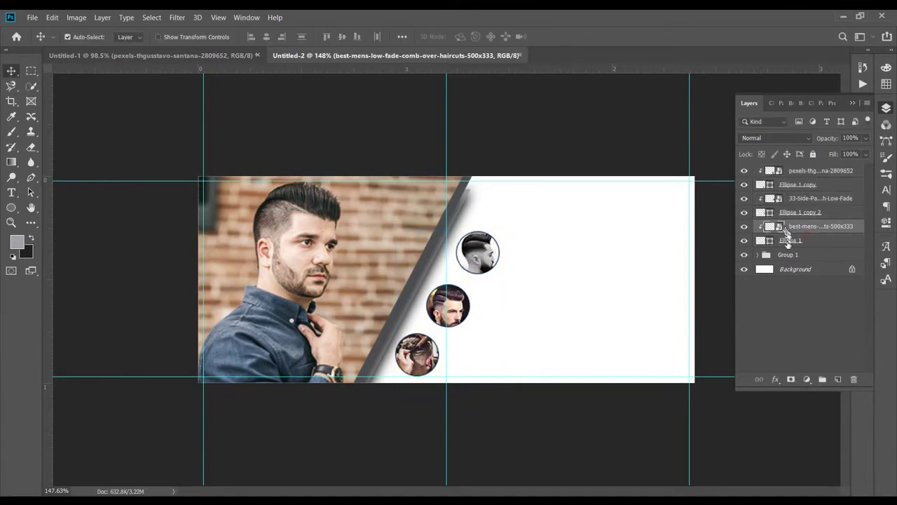
pyautogui.keyDown('ctrl'); pyautogui.click(787, 241); pyautogui.keyUp('ctrl')
pyautogui.moveTo(477, 252); pyautogui.dragTo(470, 261)
pyautogui.click(820, 198)
pyautogui.keyDown('ctrl'); pyautogui.click(799, 213); pyautogui.keyUp('ctrl')
pyautogui.moveTo(456, 305); pyautogui.dragTo(450, 312)
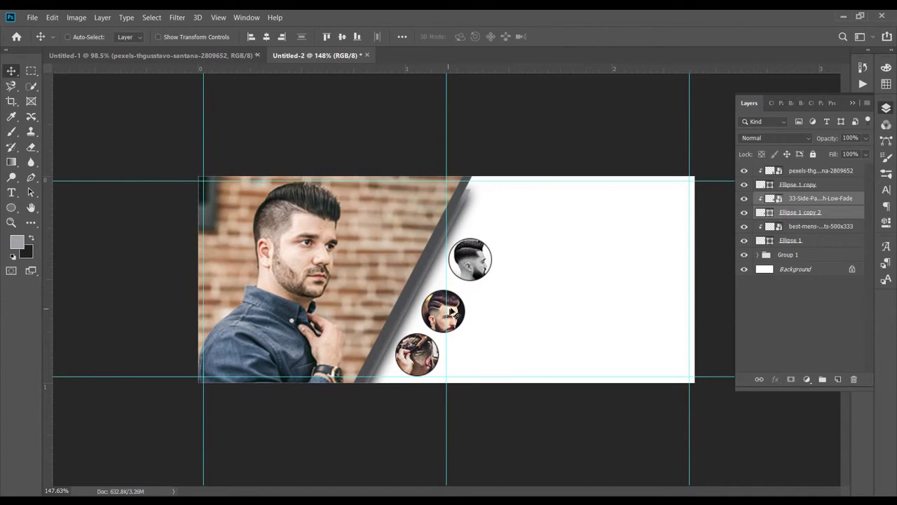
# Step: Nudge the upper circle and its clipped photo closer to the middle circle to even out the diagonal row
pyautogui.click(823, 172)
pyautogui.click(815, 227)
pyautogui.keyDown('ctrl'); pyautogui.click(806, 241); pyautogui.keyUp('ctrl')
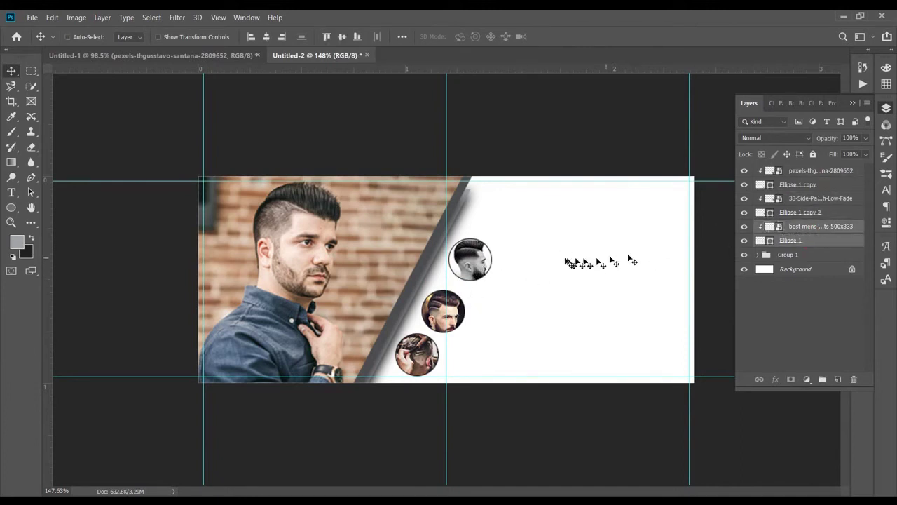
pyautogui.moveTo(488, 259); pyautogui.dragTo(481, 261)
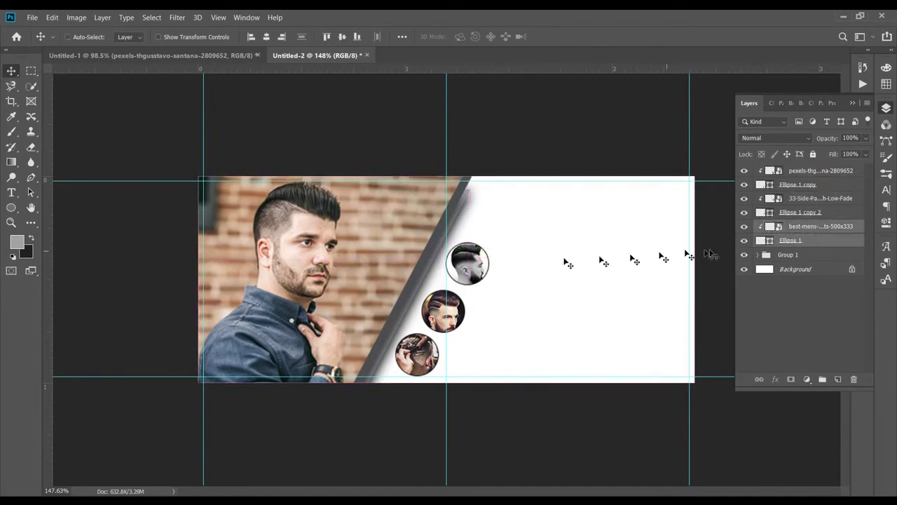
# Step: Group the three ellipse layers and their clipped haircut photos into one layer group
pyautogui.click(885, 107)
pyautogui.click(888, 108)
pyautogui.click(821, 172)
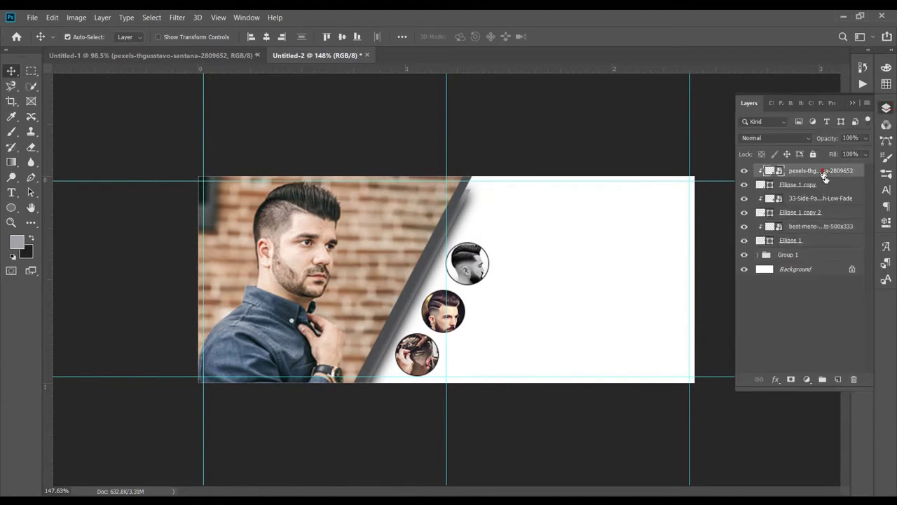
pyautogui.keyDown('shift'); pyautogui.click(821, 241); pyautogui.keyUp('shift')
pyautogui.hotkey('ctrl', 'g')
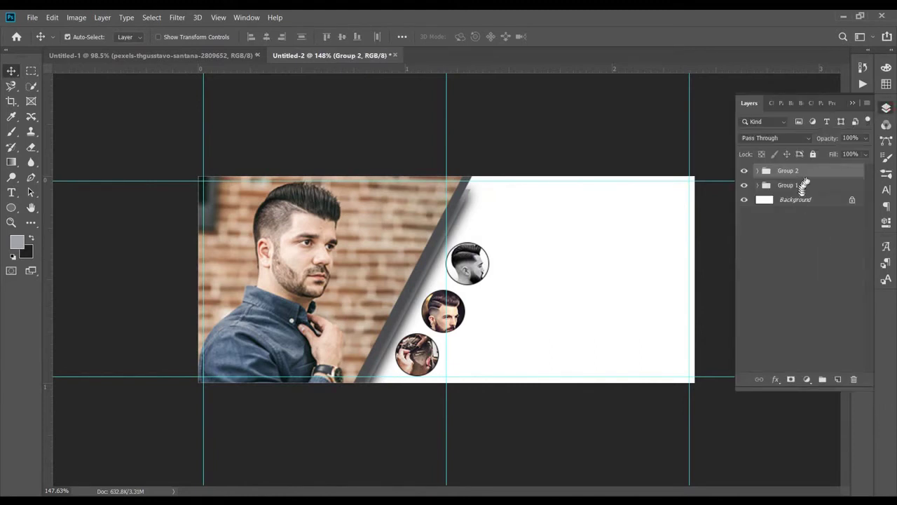
# Step: Add a text layer on the upper white area containing "barber shop", copied from the Notepad text file
pyautogui.click(19, 192)
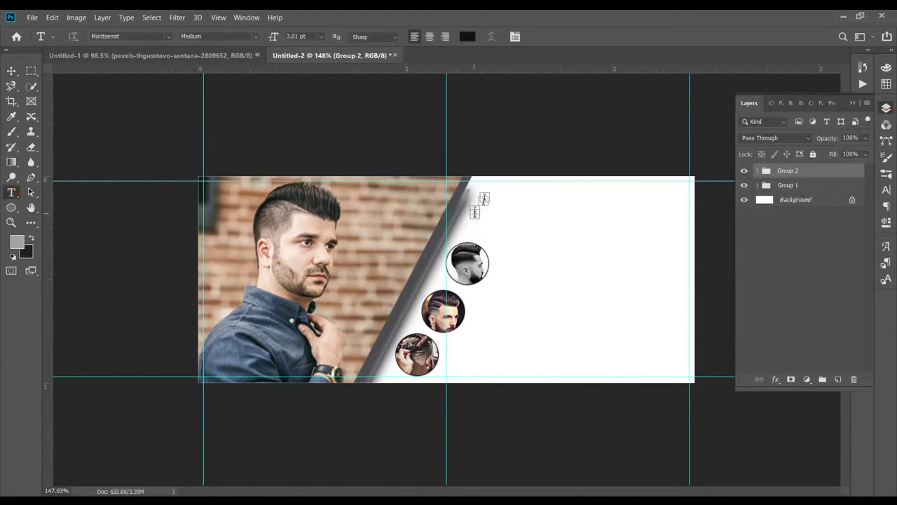
pyautogui.click(852, 103)
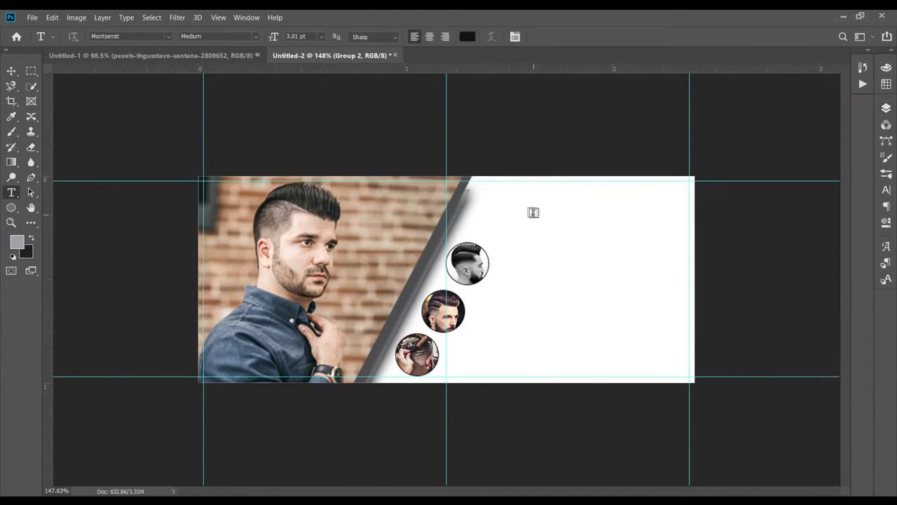
pyautogui.click(533, 213)
pyautogui.hotkey('alt', 'Tab')
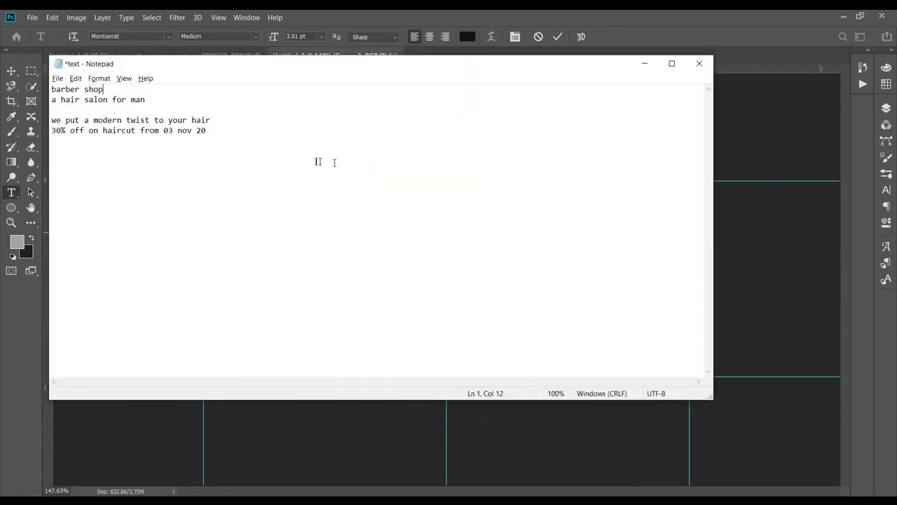
pyautogui.moveTo(107, 90); pyautogui.dragTo(39, 89)
pyautogui.hotkey('ctrl', 'c')
pyautogui.hotkey('alt', 'Tab')
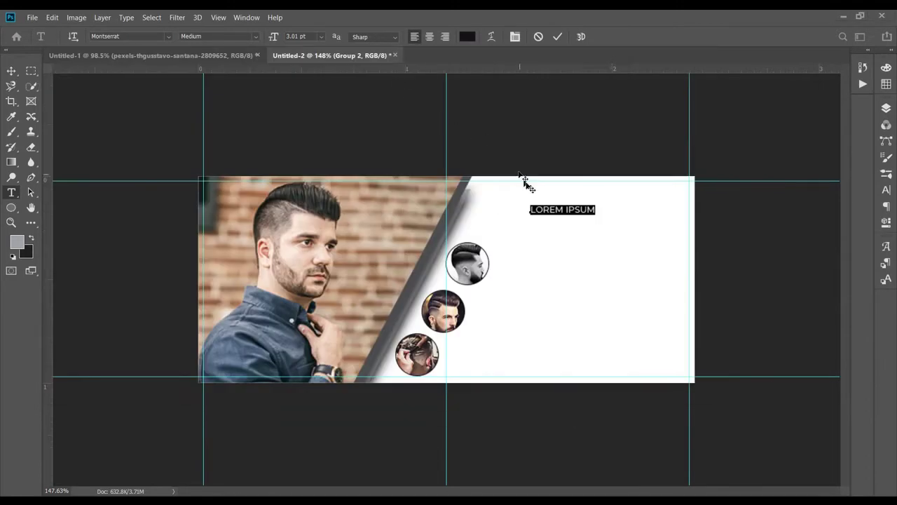
pyautogui.hotkey('ctrl', 'v')
pyautogui.click(559, 37)
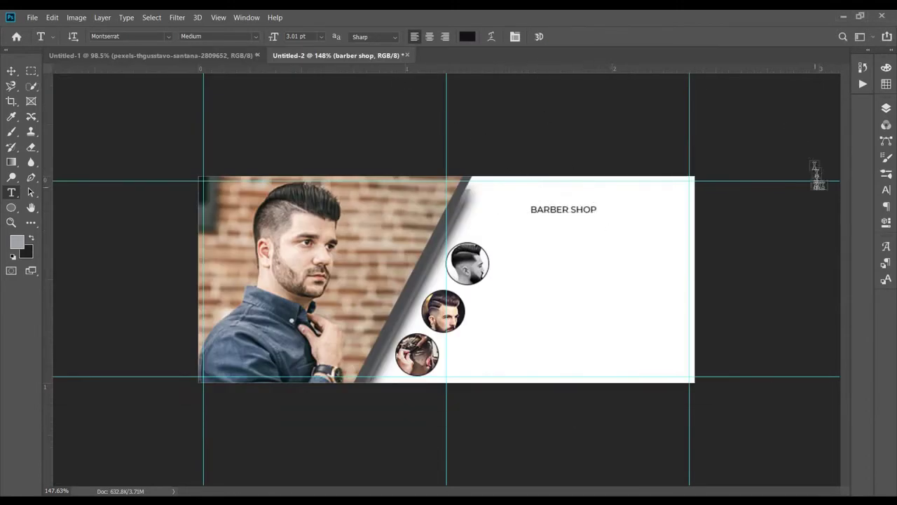
# Step: Set the barber shop text to the Muara Regular font at 20.01 pt
pyautogui.click(885, 190)
pyautogui.click(816, 124)
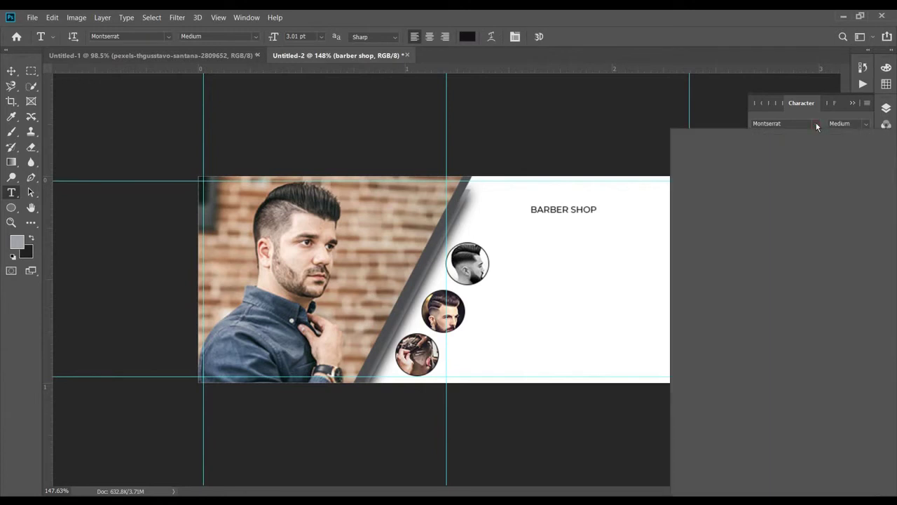
pyautogui.click(792, 171)
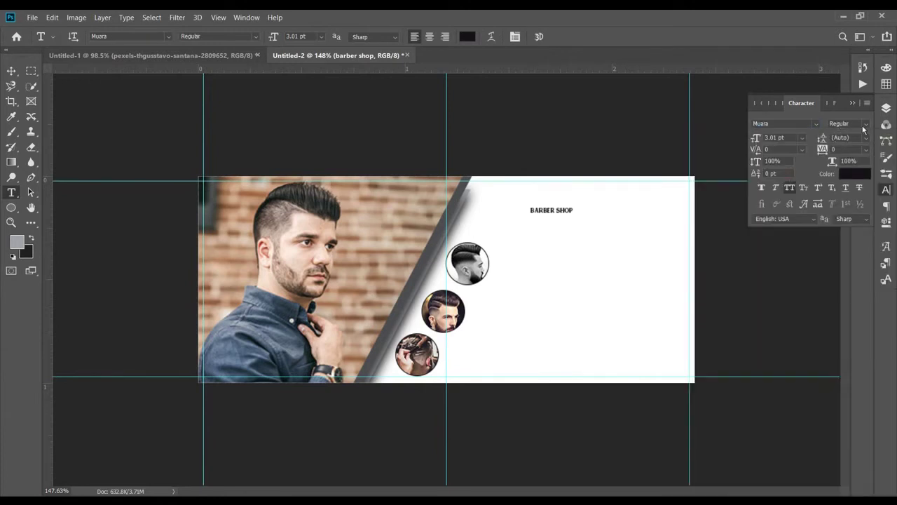
pyautogui.click(863, 126)
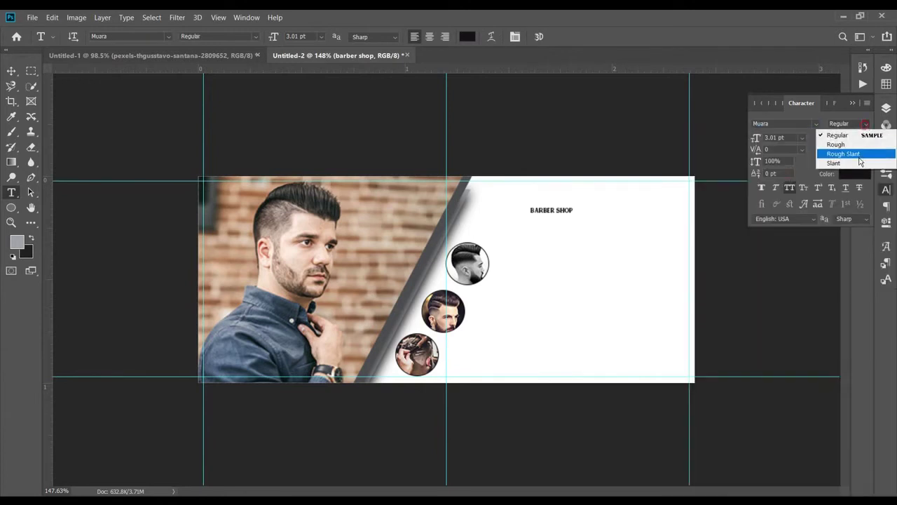
pyautogui.click(812, 141)
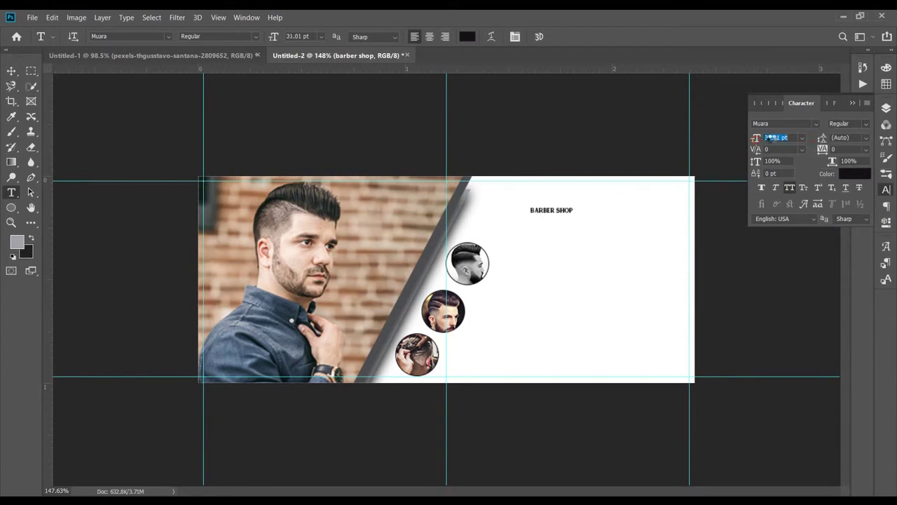
pyautogui.moveTo(770, 137); pyautogui.dragTo(763, 139)
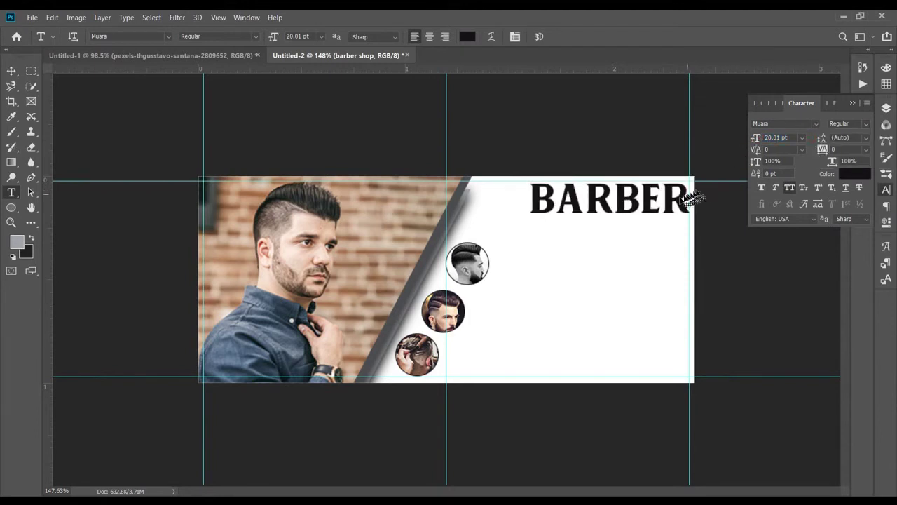
# Step: Cut the word SHOP out of the heading, leaving only BARBER, and reposition it in the upper white area
pyautogui.moveTo(690, 198); pyautogui.dragTo(635, 203)
pyautogui.click(654, 199)
pyautogui.press('Return')
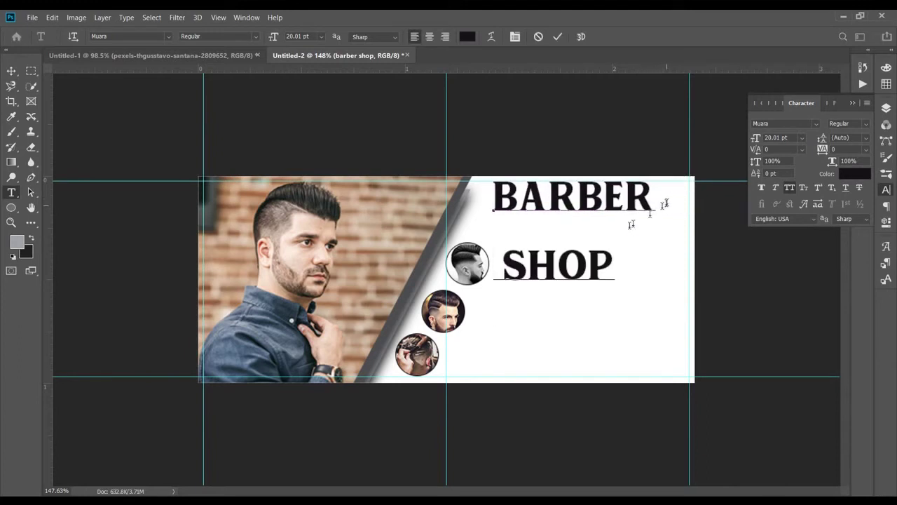
pyautogui.moveTo(609, 263); pyautogui.dragTo(510, 265)
pyautogui.hotkey('ctrl', 'x')
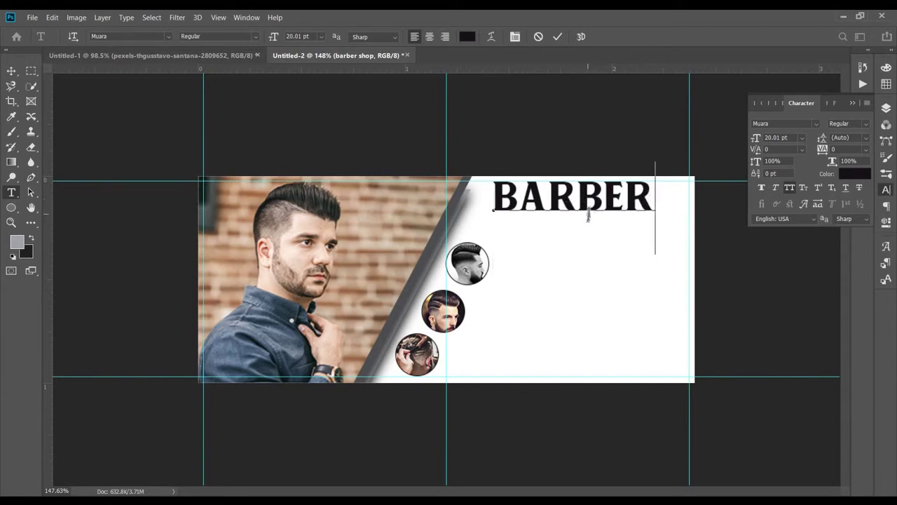
pyautogui.moveTo(588, 209)
pyautogui.mouseDown()
pyautogui.moveTo(591, 225)
pyautogui.moveTo(594, 219)
pyautogui.mouseUp()
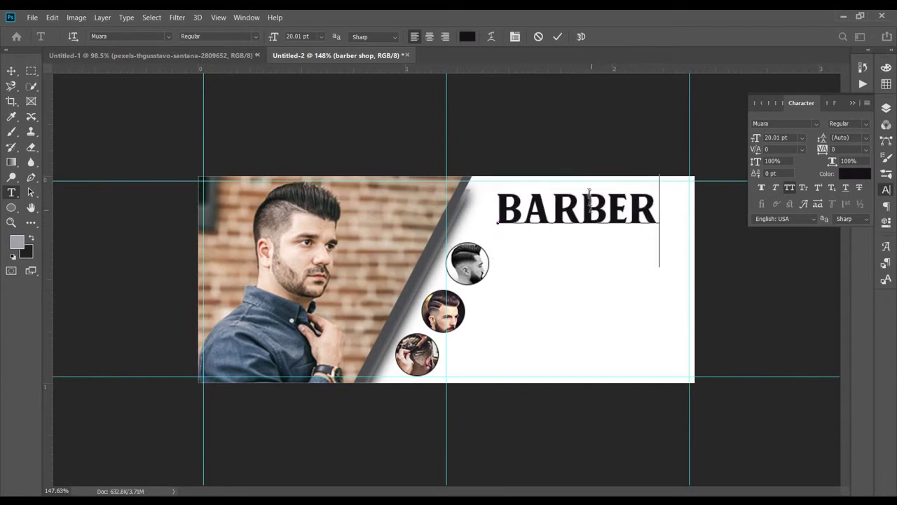
pyautogui.click(559, 36)
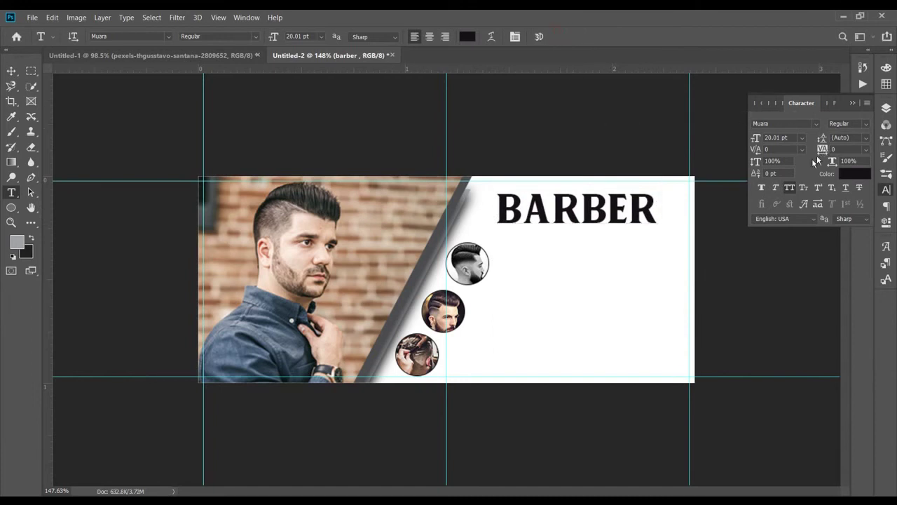
# Step: Replace the first R in BARBER with the looping swash alternate glyph and shift the heading slightly up toward the stripe
pyautogui.moveTo(561, 213); pyautogui.dragTo(571, 214)
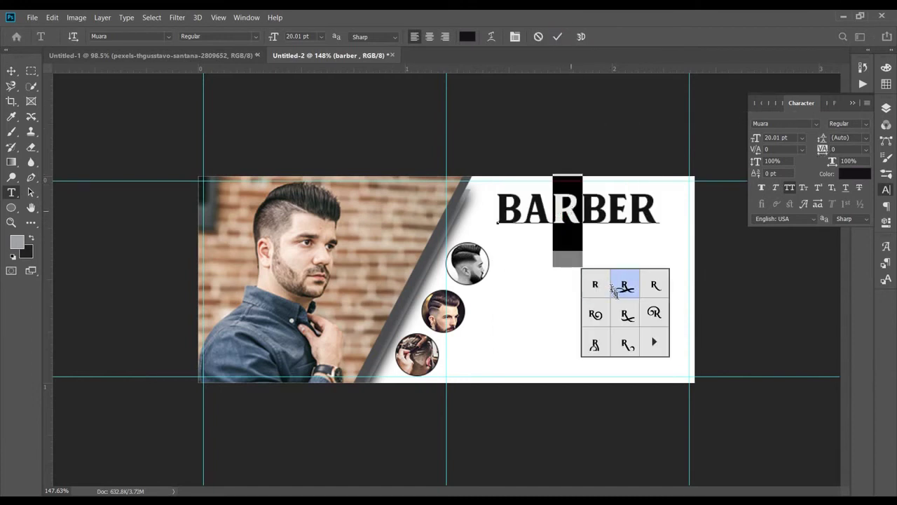
pyautogui.click(625, 313)
pyautogui.moveTo(577, 232)
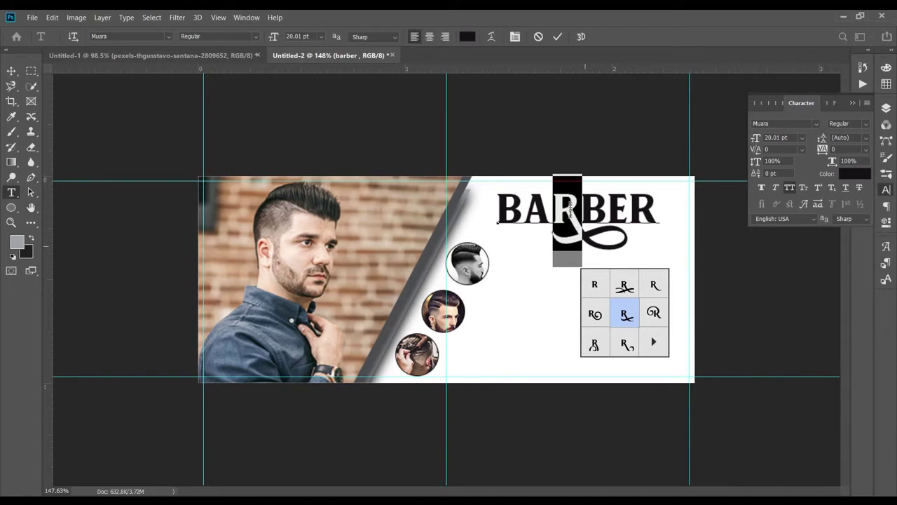
pyautogui.click(560, 37)
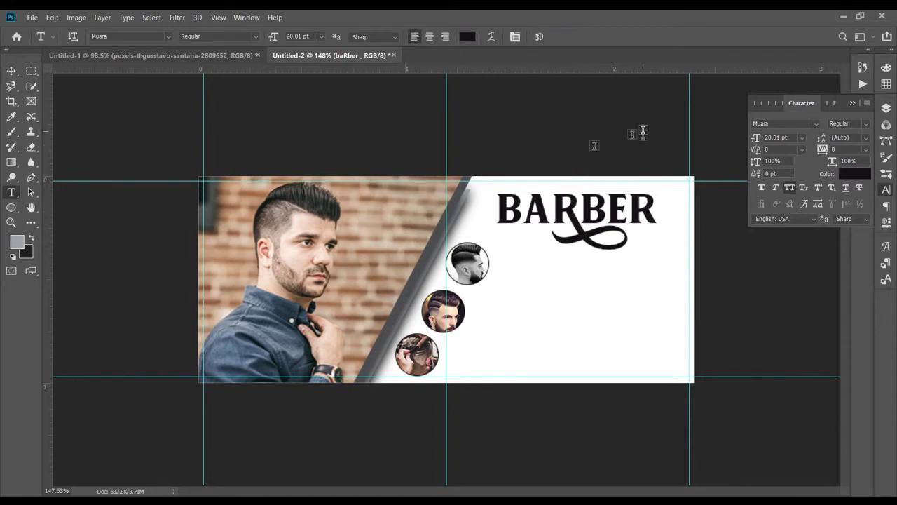
pyautogui.press('v')
pyautogui.moveTo(577, 228); pyautogui.dragTo(569, 222)
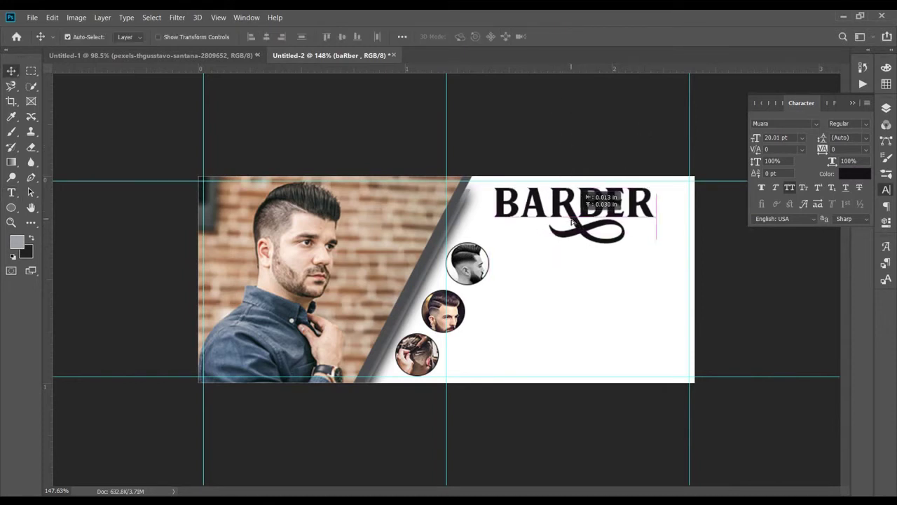
# Step: Add a separate text layer reading "SHOP" below the BARBER heading
pyautogui.click(445, 221)
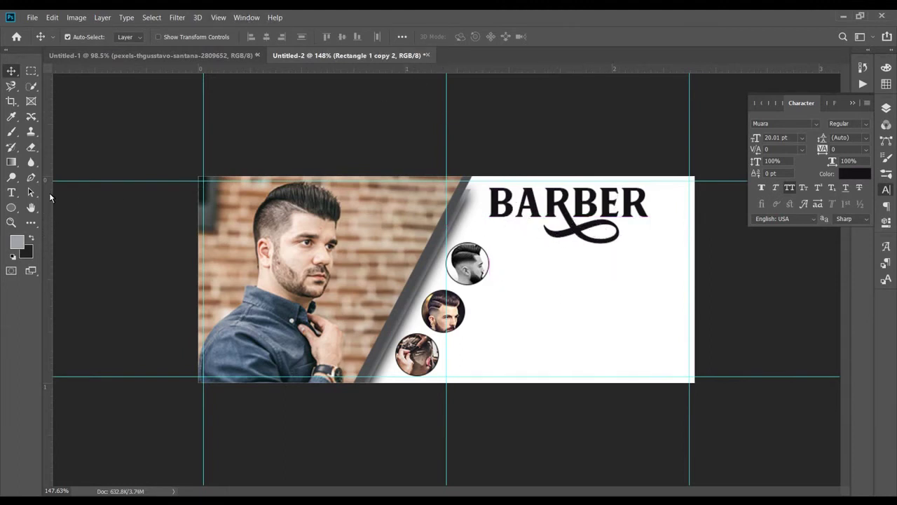
pyautogui.press('t')
pyautogui.click(545, 291)
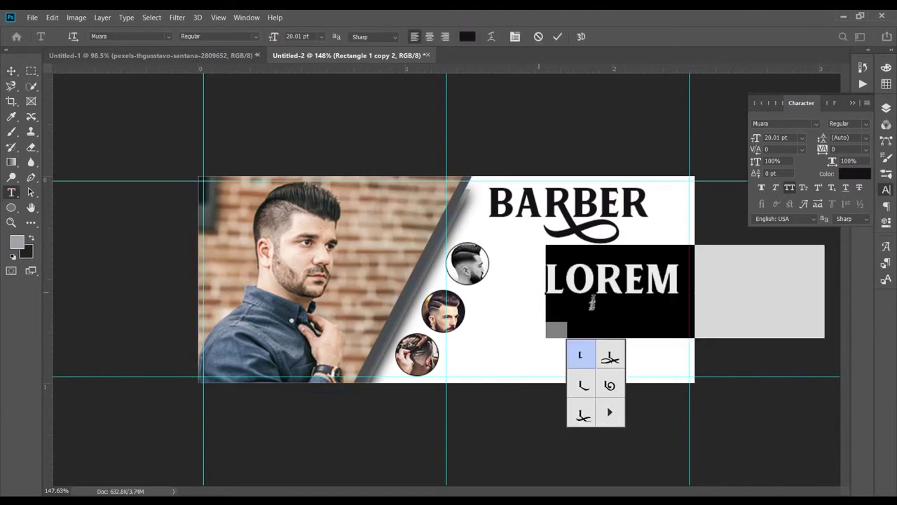
pyautogui.write('SHOP')
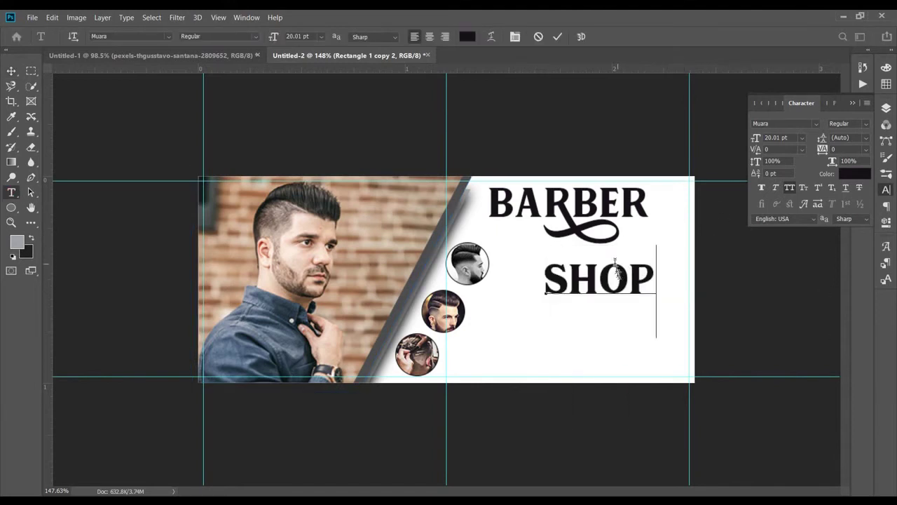
pyautogui.click(557, 37)
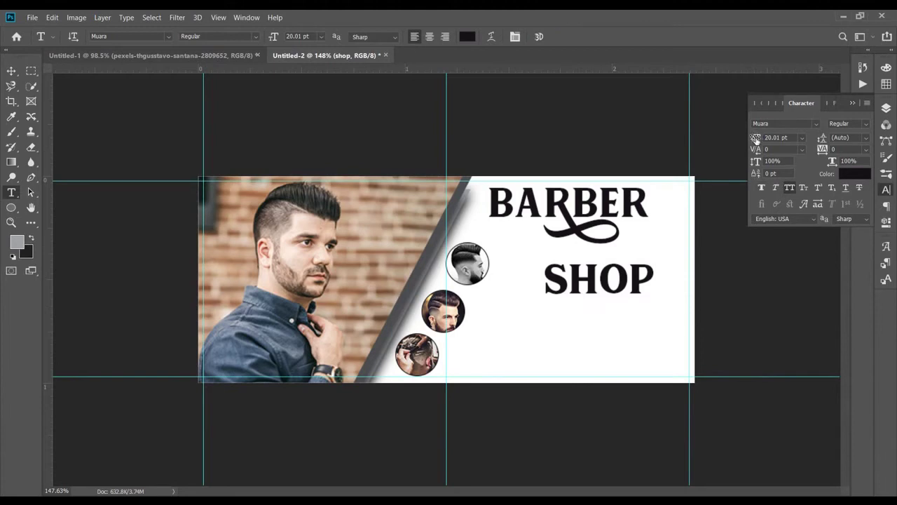
# Step: Reduce the SHOP text to 12.01 pt and position it under the end of BARBER, just beside the R's swash
pyautogui.moveTo(759, 138); pyautogui.dragTo(756, 139)
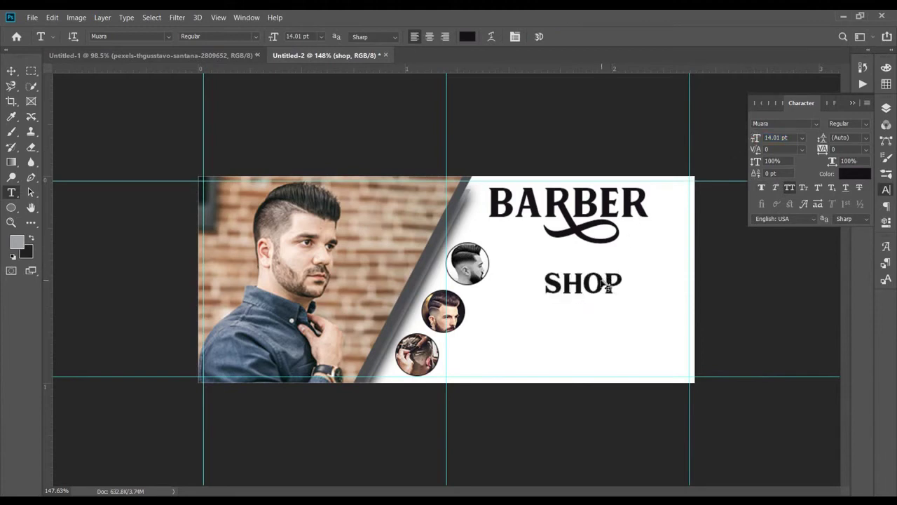
pyautogui.moveTo(601, 283); pyautogui.dragTo(676, 230)
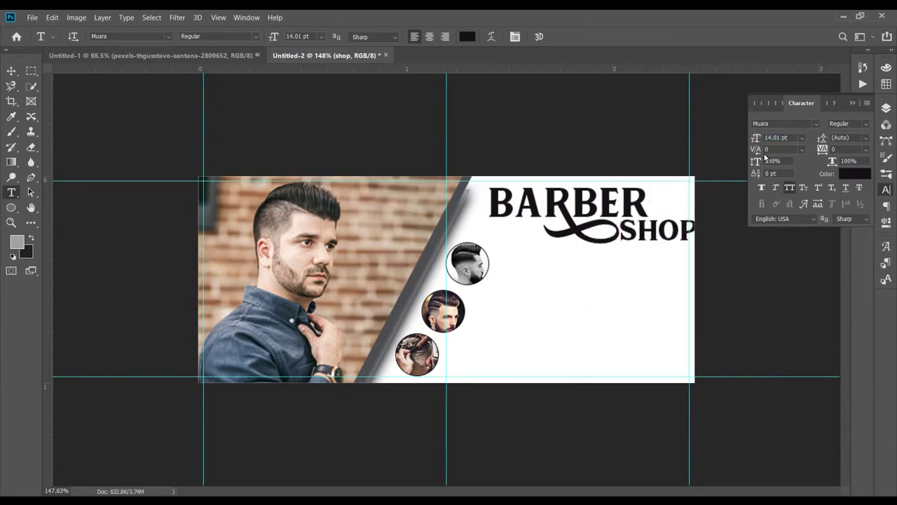
pyautogui.moveTo(757, 139); pyautogui.dragTo(760, 139)
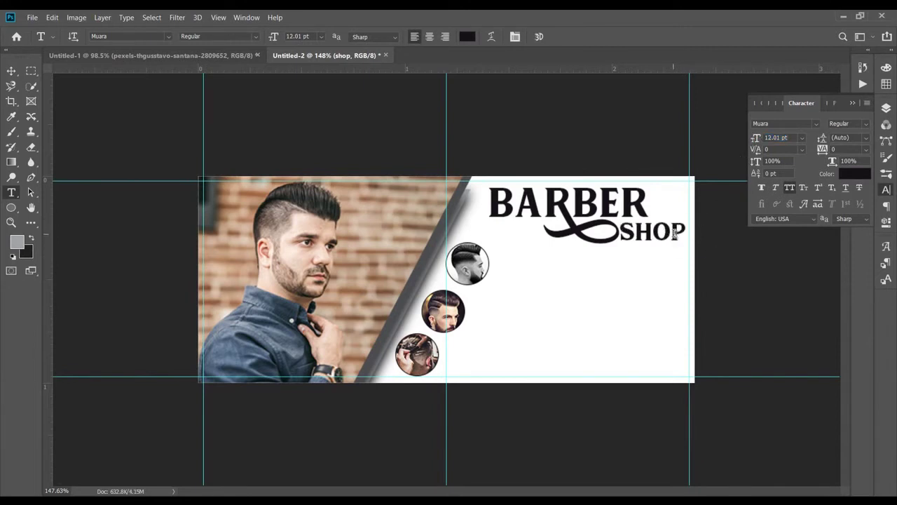
pyautogui.press('v')
pyautogui.press('Right')
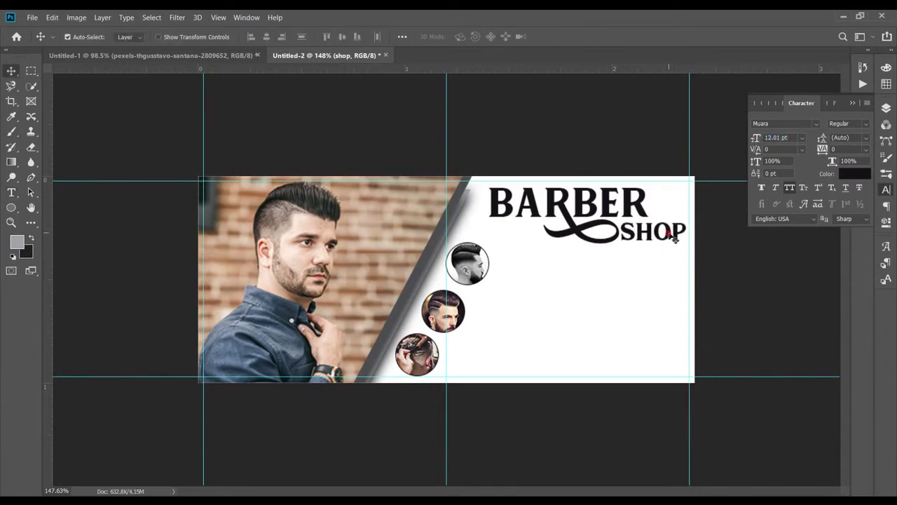
pyautogui.press('Right')
pyautogui.press('Right')
pyautogui.press('Right')
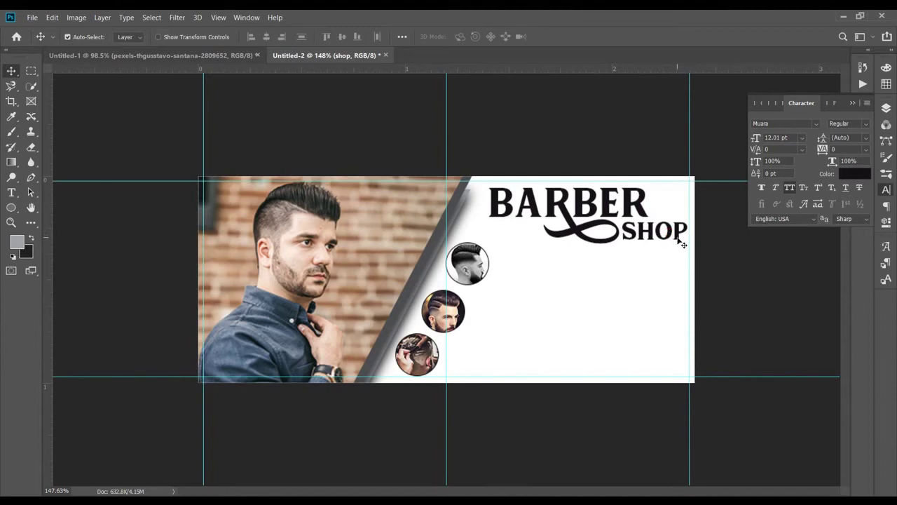
# Step: Bring the scissors graphic from Untitled-1 into the banner, scale it to 1.40%, and place it above SHOP beside BARBER's final R
pyautogui.click(223, 56)
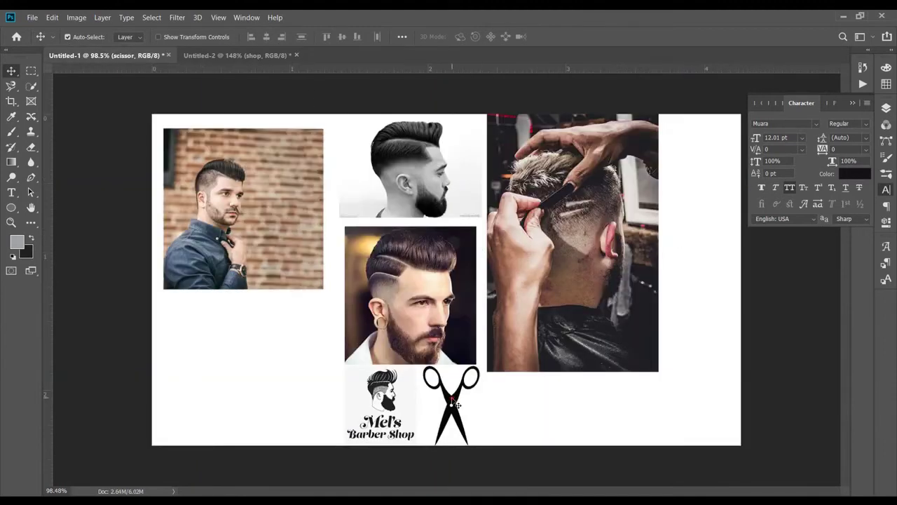
pyautogui.moveTo(454, 403); pyautogui.dragTo(573, 288)
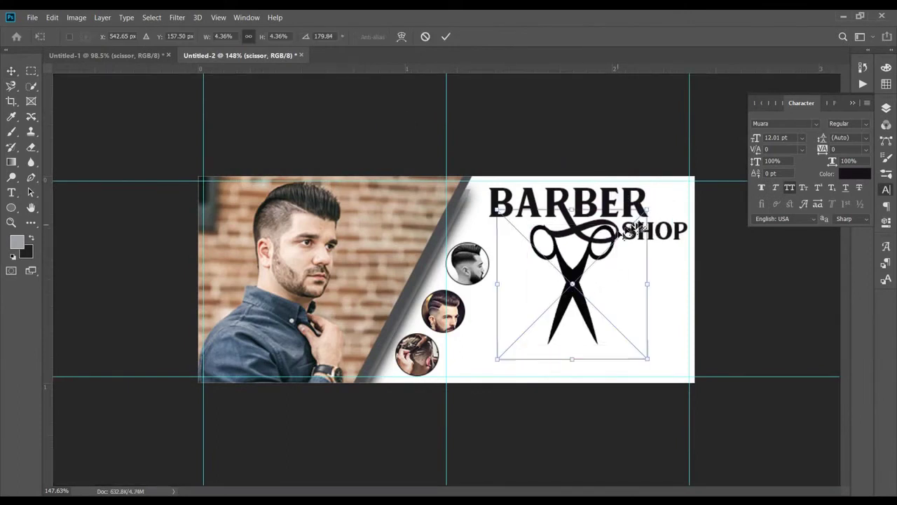
pyautogui.moveTo(647, 210); pyautogui.dragTo(606, 251)
pyautogui.moveTo(575, 281); pyautogui.dragTo(665, 195)
pyautogui.moveTo(694, 163); pyautogui.dragTo(663, 203)
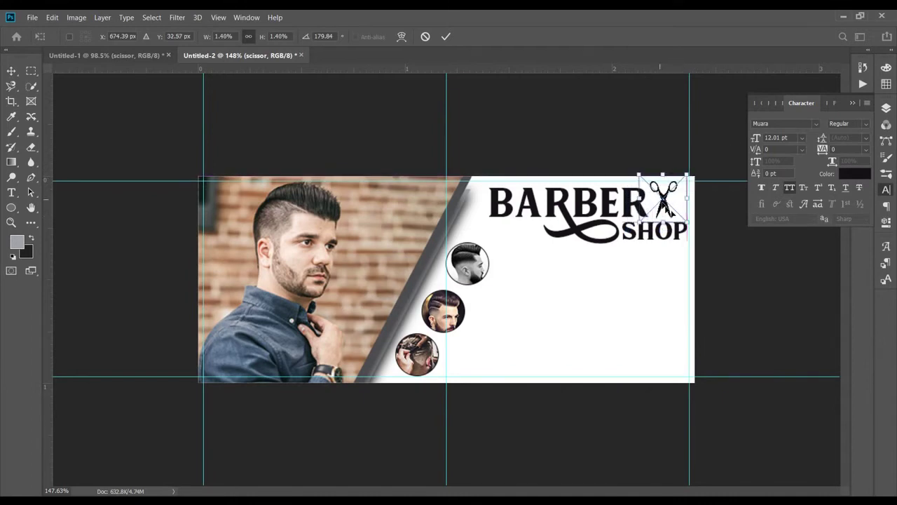
pyautogui.click(446, 37)
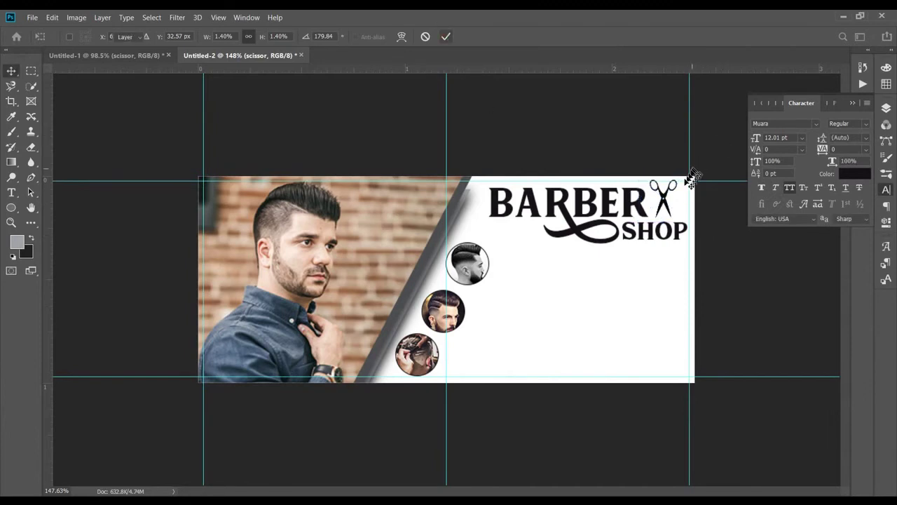
# Step: Move the scissor and shop layers out of Group 1 to just below the baRber layer, and collapse the groups
pyautogui.scroll(2, 667, 202)
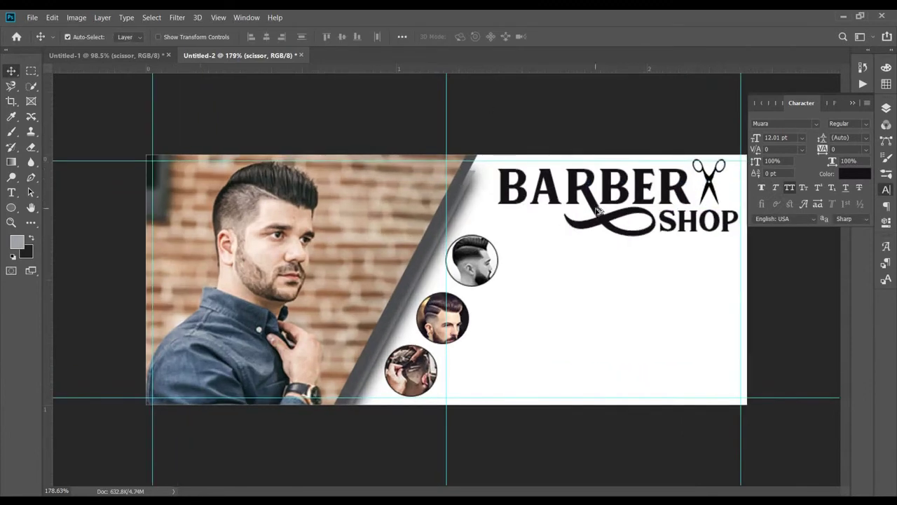
pyautogui.scroll(-3, 598, 211)
pyautogui.scroll(3, 604, 223)
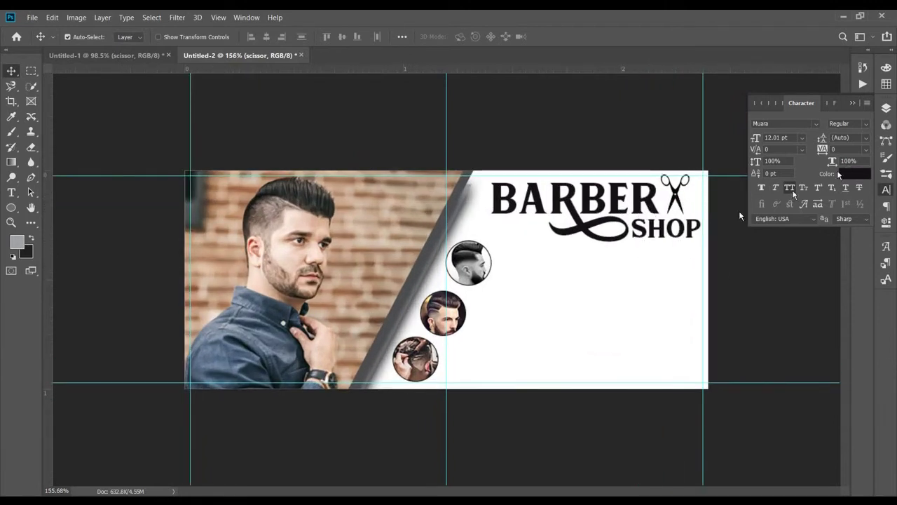
pyautogui.click(886, 108)
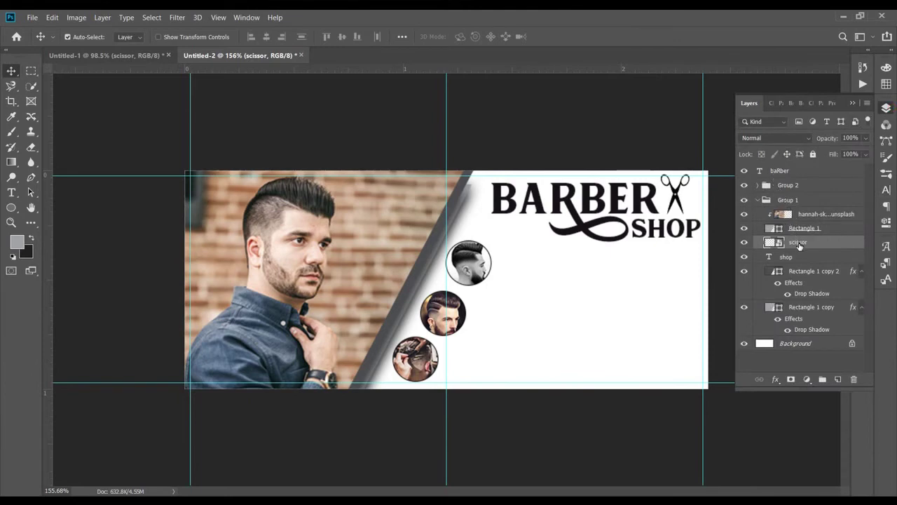
pyautogui.moveTo(788, 243); pyautogui.dragTo(797, 182)
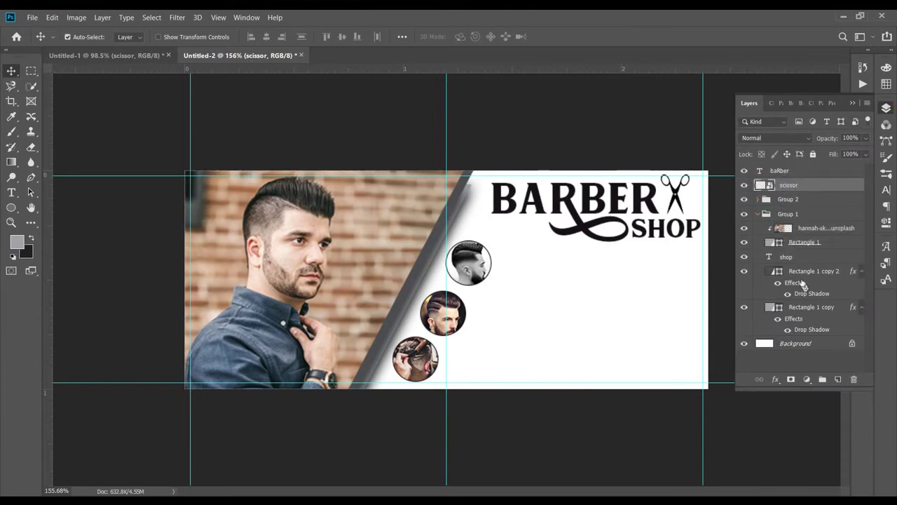
pyautogui.moveTo(797, 258); pyautogui.dragTo(775, 198)
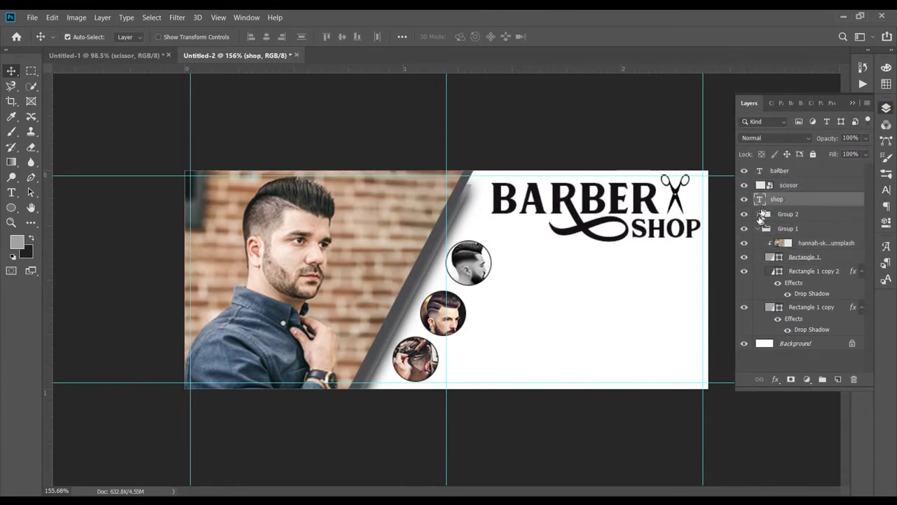
pyautogui.click(757, 214)
pyautogui.click(757, 213)
pyautogui.click(758, 229)
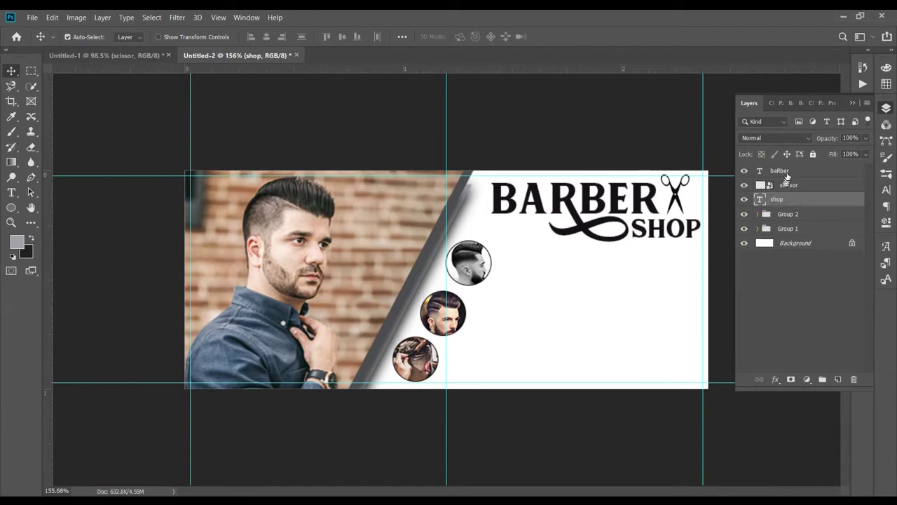
# Step: Group the baRber, scissor and shop layers and name the group "text"
pyautogui.keyDown('shift'); pyautogui.click(787, 171); pyautogui.keyUp('shift')
pyautogui.hotkey('ctrl', 'g')
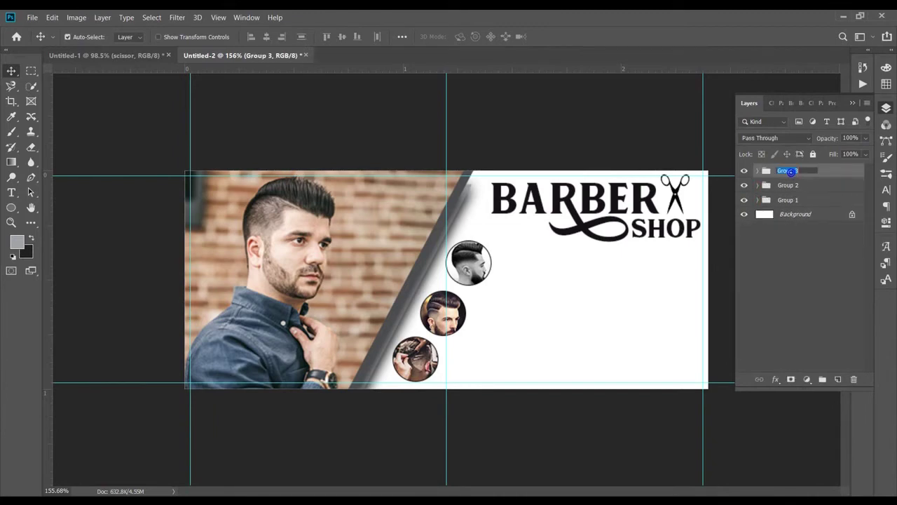
pyautogui.press('Return')
# Step: Rename Group 2 as "circle" and Group 1 as "bg"
pyautogui.click(744, 185)
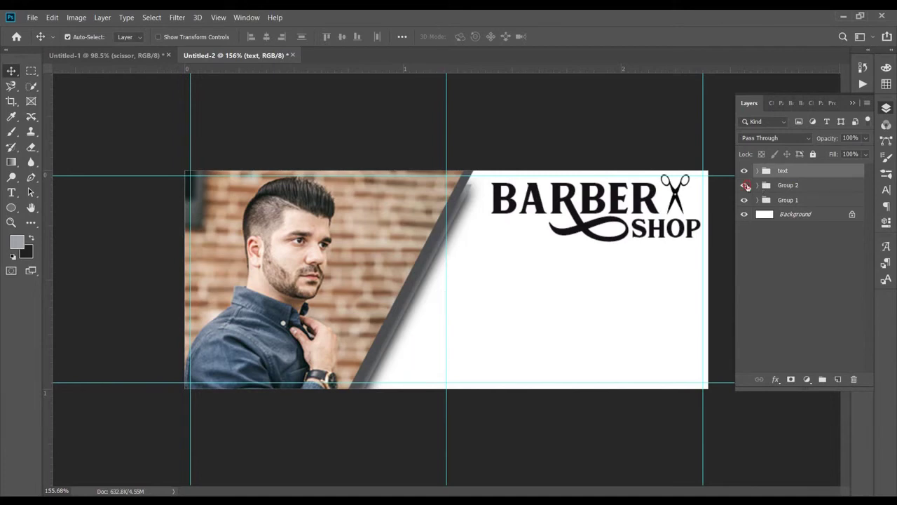
pyautogui.click(744, 186)
pyautogui.doubleClick(790, 187)
pyautogui.write('circle')
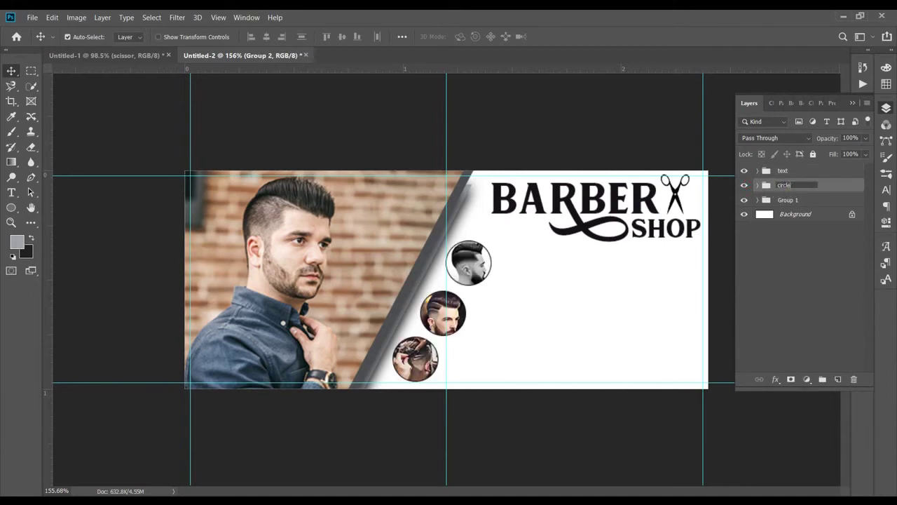
pyautogui.press('Return')
pyautogui.doubleClick(787, 201)
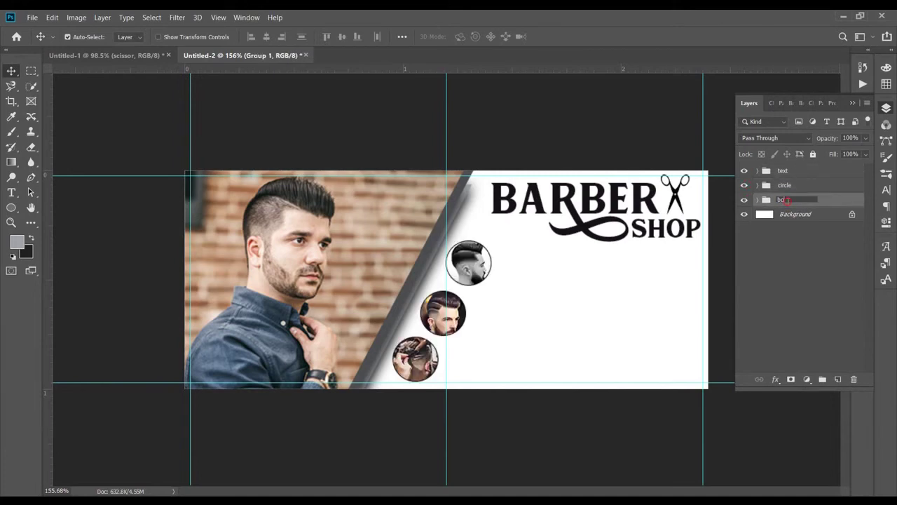
pyautogui.write('bg')
pyautogui.press('Return')
# Step: Move the central vertical guide to BARBER's left edge, and add vertical guides through the scissors and at the heading's letter A
pyautogui.moveTo(776, 168); pyautogui.dragTo(757, 173)
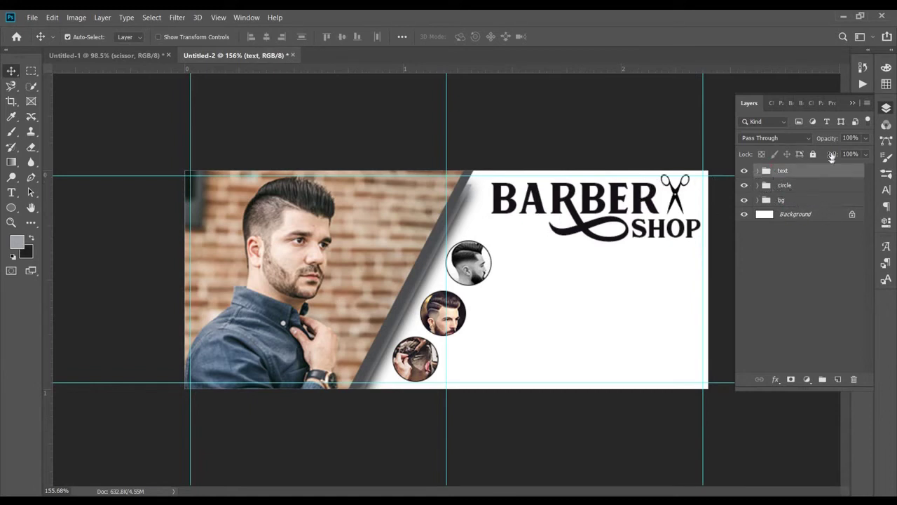
pyautogui.click(13, 208)
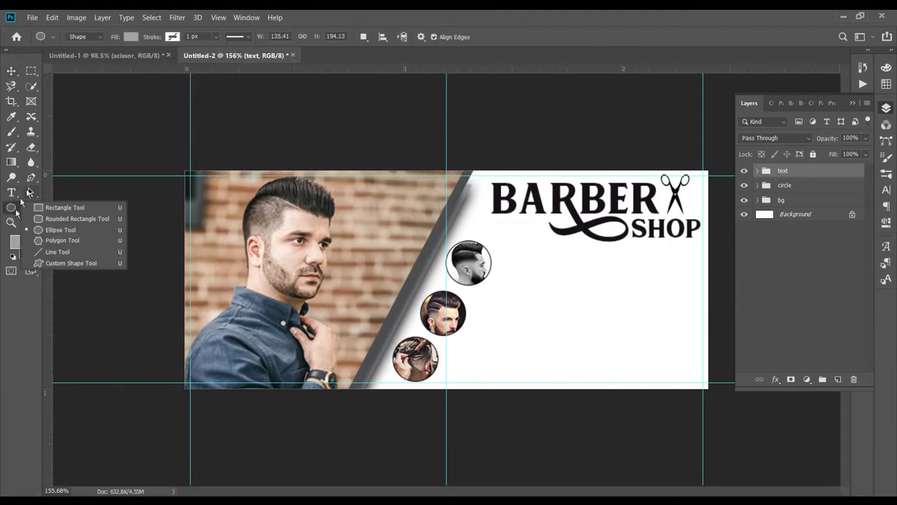
pyautogui.click(57, 252)
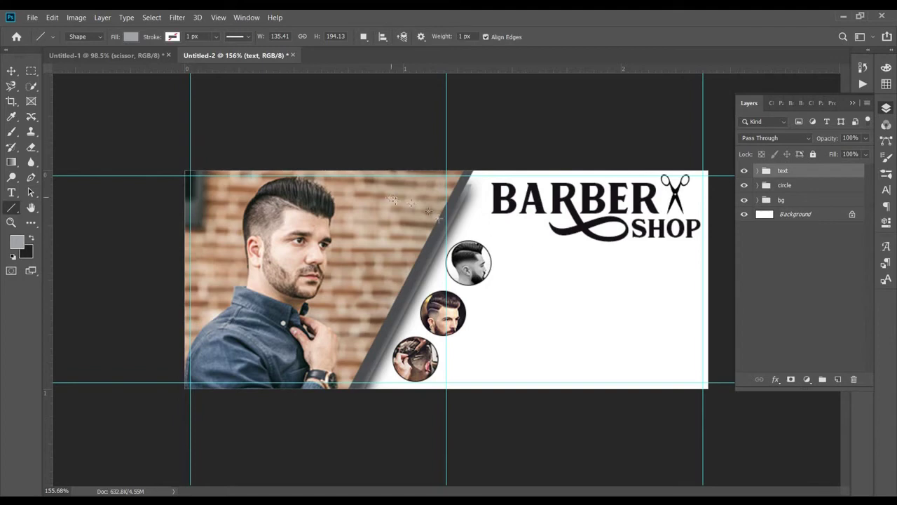
pyautogui.click(218, 17)
pyautogui.click(275, 273)
pyautogui.press('v')
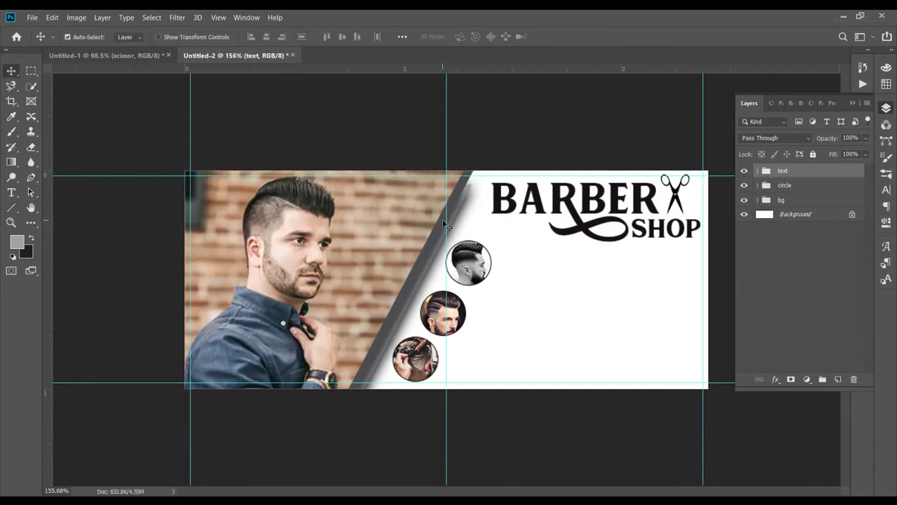
pyautogui.moveTo(447, 221); pyautogui.dragTo(491, 225)
pyautogui.moveTo(48, 140); pyautogui.dragTo(675, 189)
pyautogui.moveTo(47, 162); pyautogui.dragTo(523, 223)
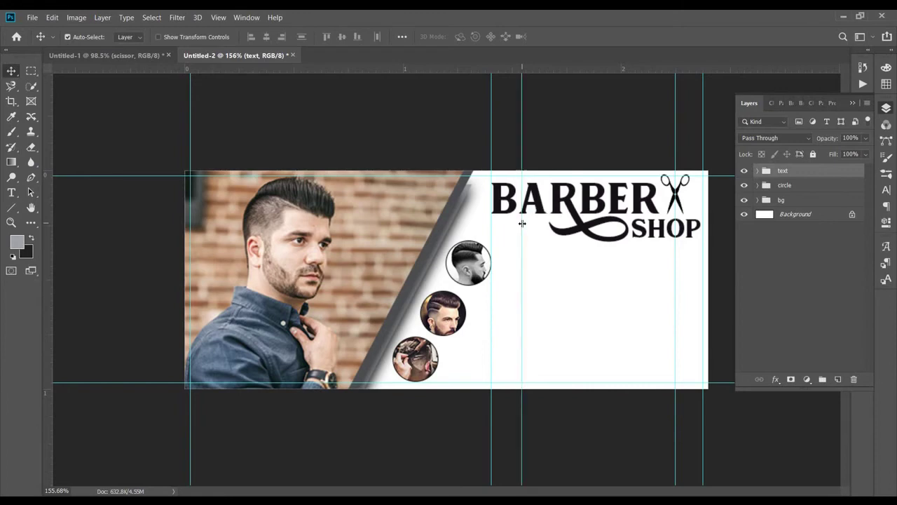
# Step: Draw a horizontal line 211 px wide below the heading between the two inner guides, above the baRber layer in the text group
pyautogui.click(12, 208)
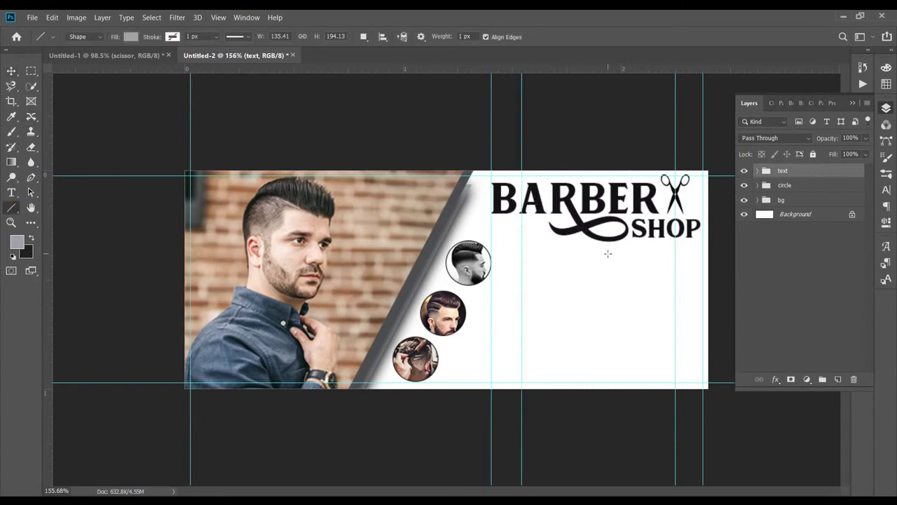
pyautogui.scroll(2, 608, 253)
pyautogui.click(757, 170)
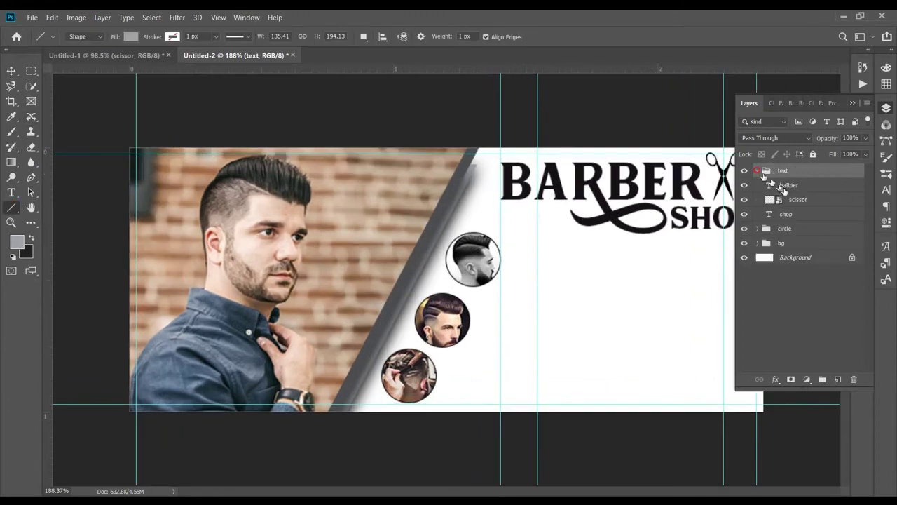
pyautogui.click(789, 186)
pyautogui.click(852, 103)
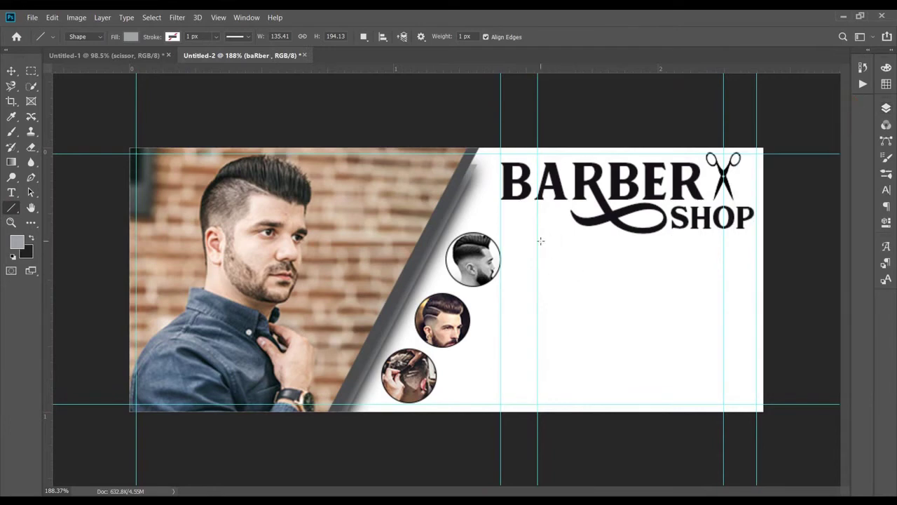
pyautogui.moveTo(538, 240); pyautogui.dragTo(723, 240)
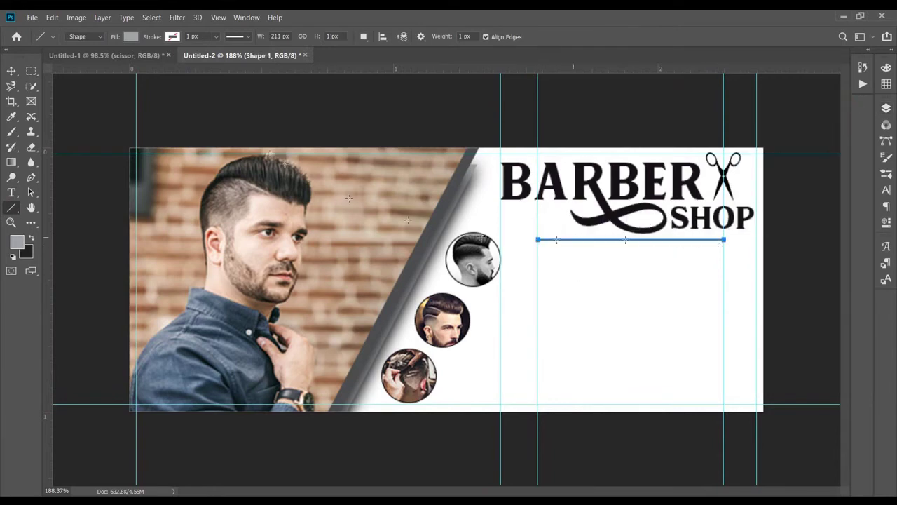
# Step: Remove the line's fill and give it a solid black 1 px stroke
pyautogui.click(130, 37)
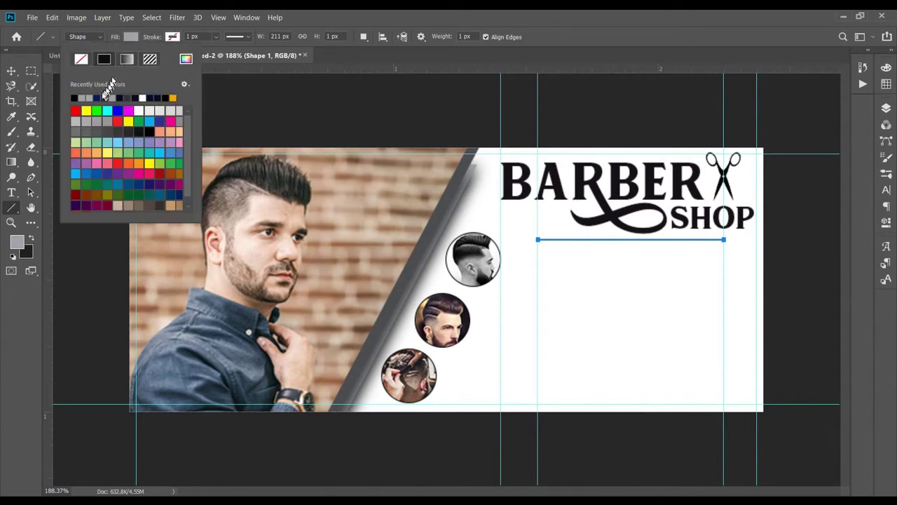
pyautogui.click(82, 61)
pyautogui.click(171, 36)
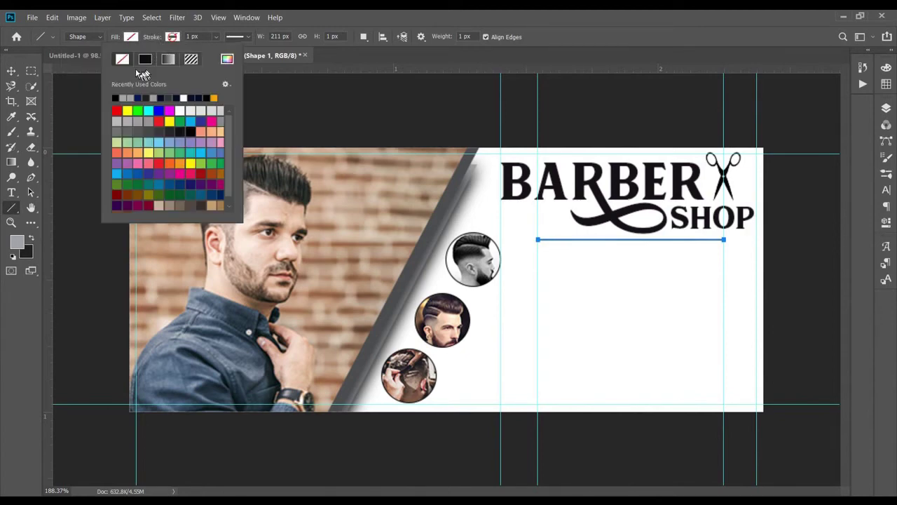
pyautogui.click(145, 61)
pyautogui.press('Return')
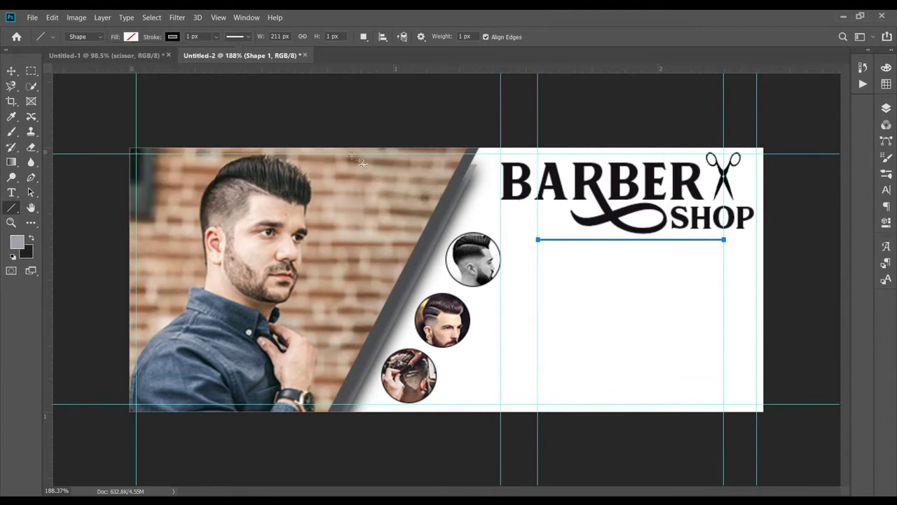
pyautogui.press('v')
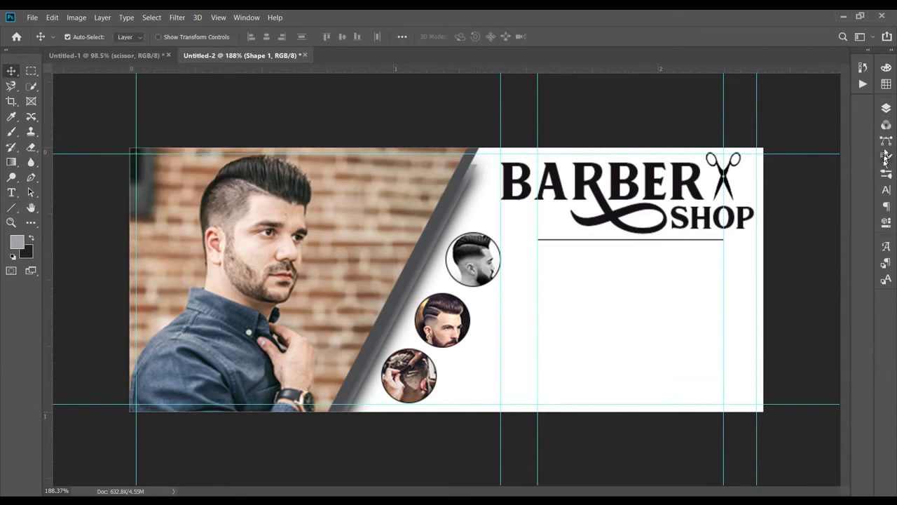
# Step: Duplicate the line and place the copy directly below the original, leaving room for a row of text
pyautogui.click(886, 107)
pyautogui.moveTo(793, 187); pyautogui.dragTo(839, 379)
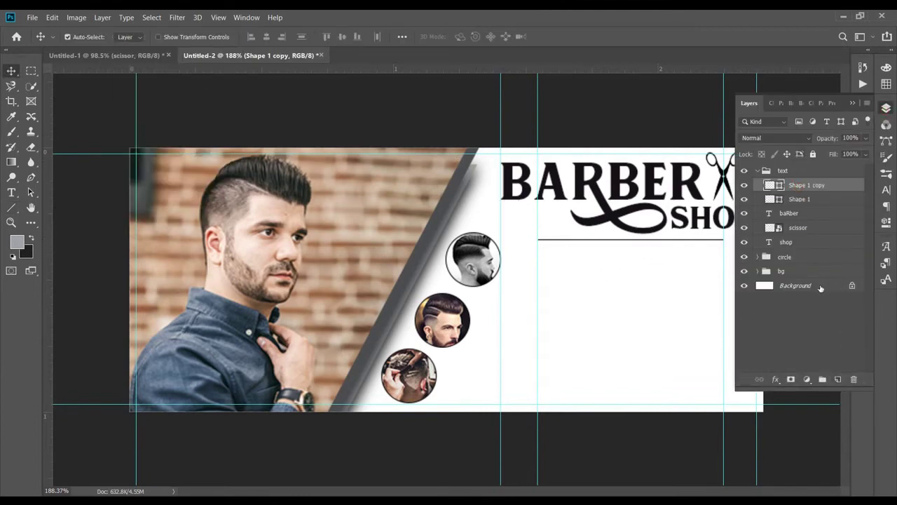
pyautogui.moveTo(649, 243); pyautogui.dragTo(650, 278)
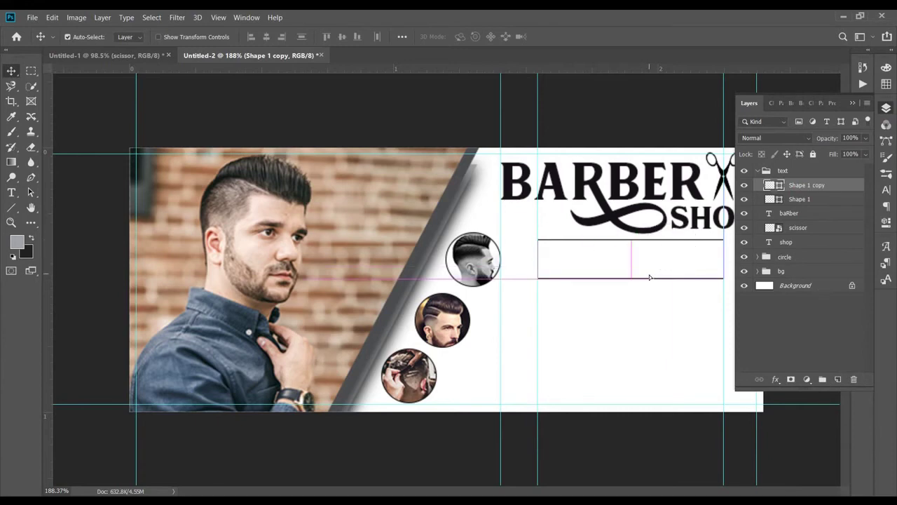
# Step: Start a new text layer between the two lines and set its font size to 8 pt
pyautogui.click(12, 192)
pyautogui.click(576, 254)
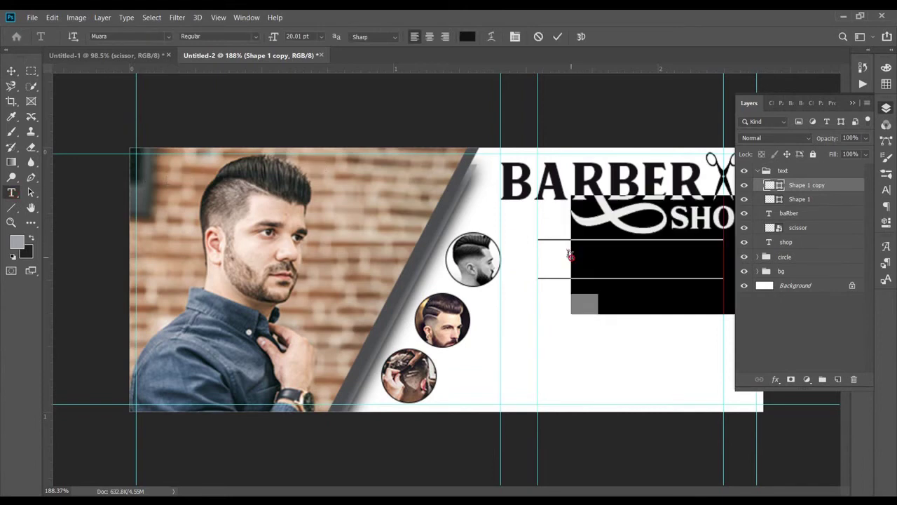
pyautogui.click(851, 103)
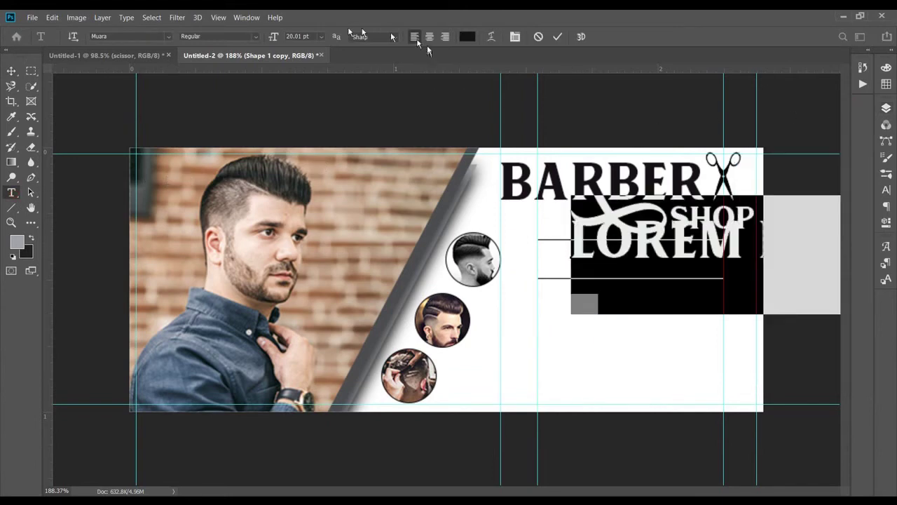
pyautogui.click(322, 37)
pyautogui.click(312, 127)
pyautogui.click(321, 37)
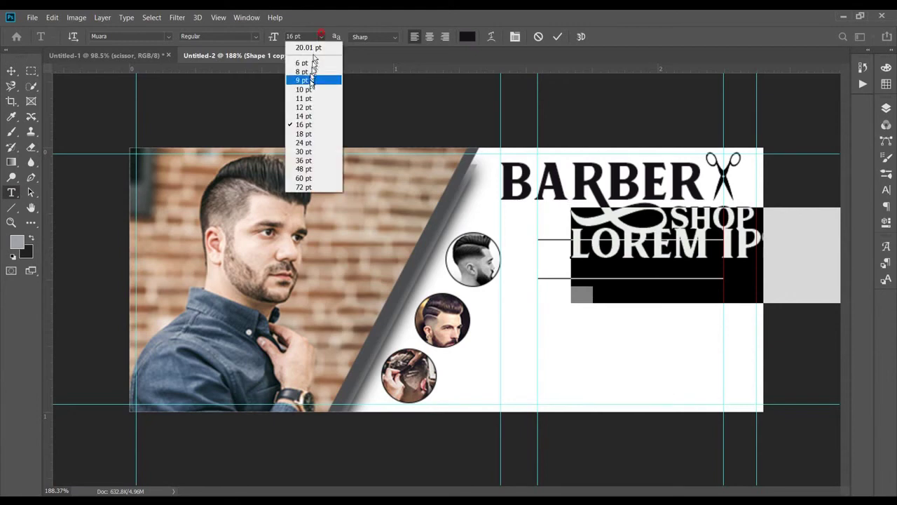
pyautogui.click(301, 80)
# Step: Copy "a hair salon for man" from the Notepad text file and paste it into the new Photoshop text layer
pyautogui.hotkey('alt', 'Tab')
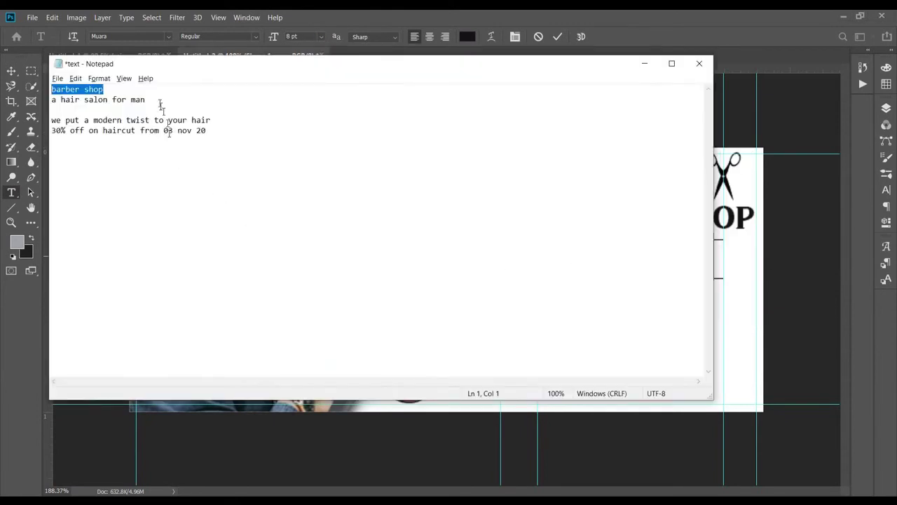
pyautogui.moveTo(154, 97); pyautogui.dragTo(19, 93)
pyautogui.moveTo(153, 100); pyautogui.dragTo(41, 104)
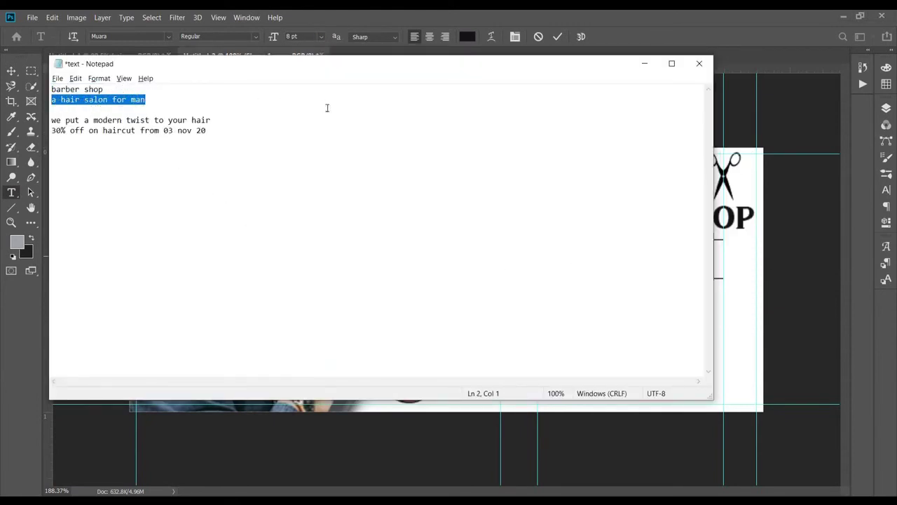
pyautogui.hotkey('ctrl', 'c')
pyautogui.hotkey('alt', 'Tab')
pyautogui.hotkey('ctrl', 'v')
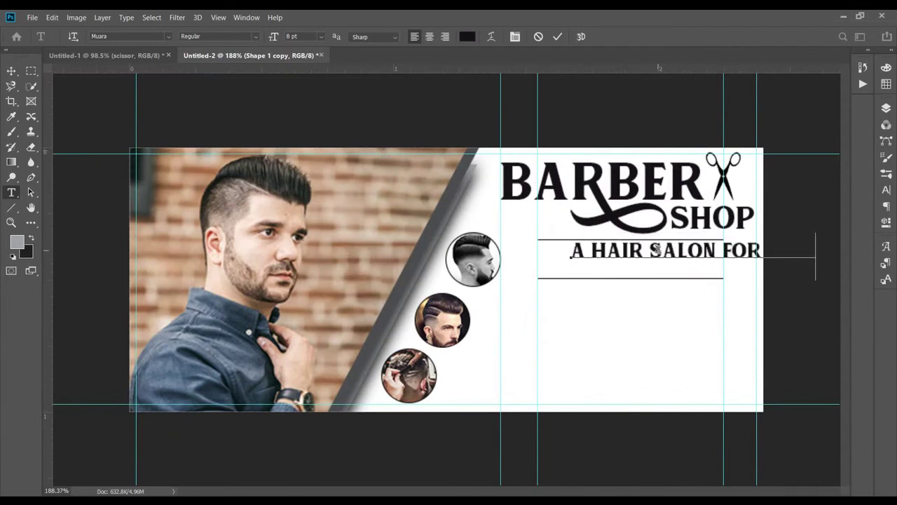
# Step: Commit the tagline text, align its start with the left ends of the two lines, and set its font size to 6 pt
pyautogui.click(557, 36)
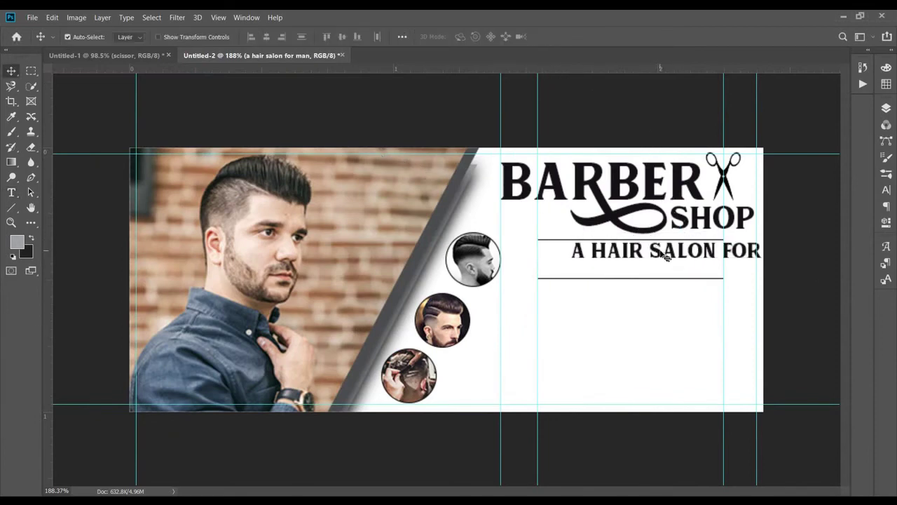
pyautogui.moveTo(665, 254); pyautogui.dragTo(629, 255)
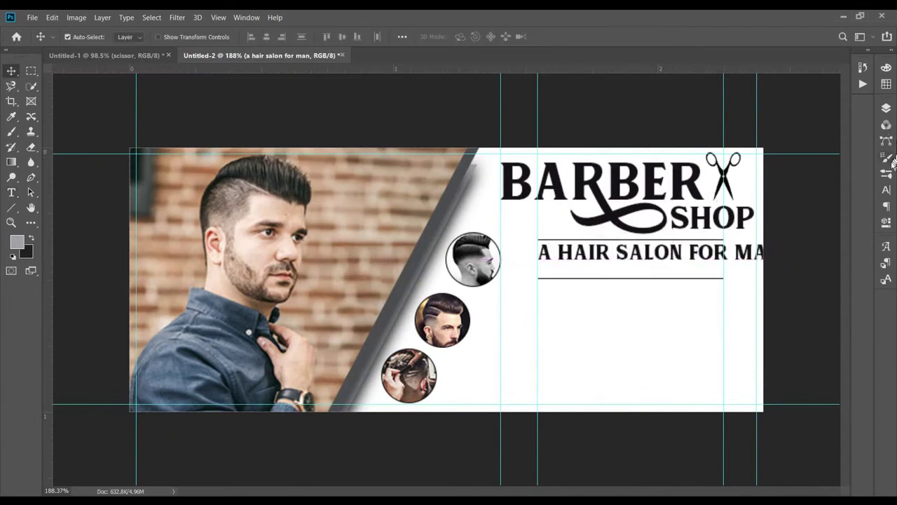
pyautogui.click(884, 190)
pyautogui.click(803, 141)
pyautogui.click(785, 166)
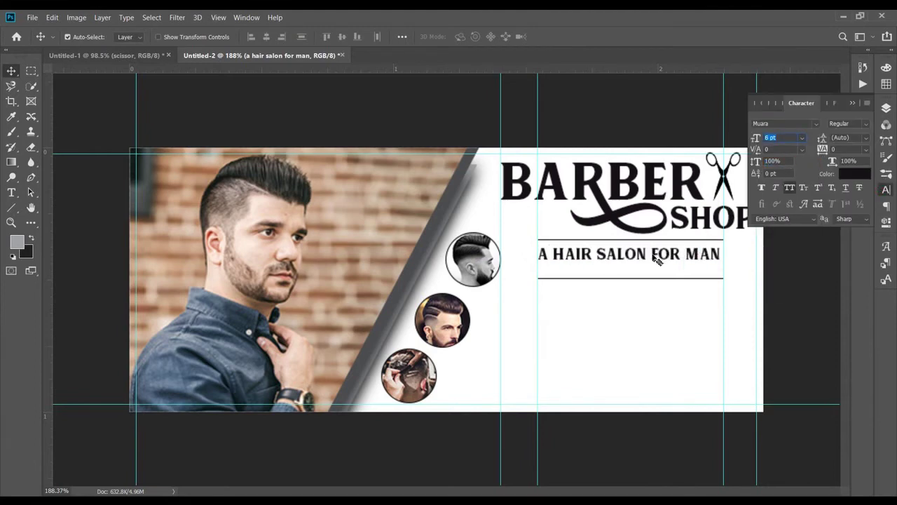
# Step: Break the tagline before "FOR MAN" into two left-aligned rows and shift the text slightly up and to the right
pyautogui.press('t')
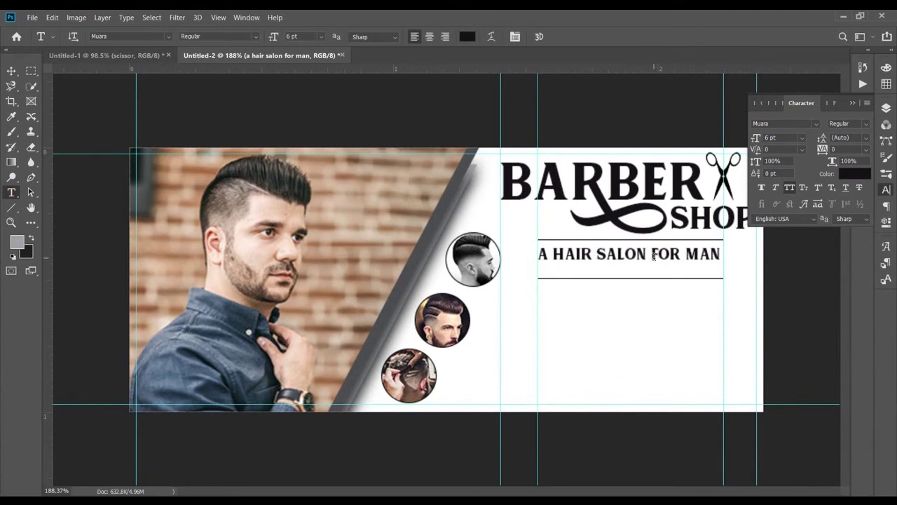
pyautogui.click(653, 256)
pyautogui.press('Return')
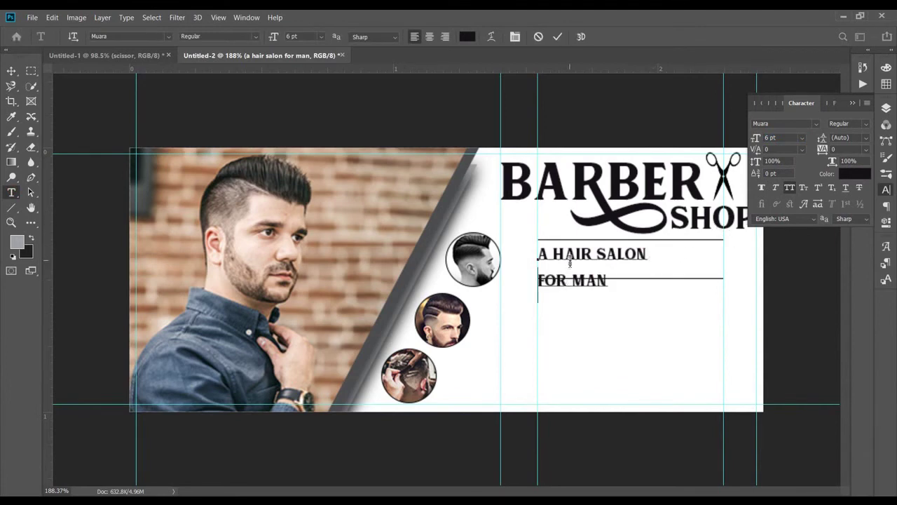
pyautogui.moveTo(567, 258)
pyautogui.mouseDown()
pyautogui.moveTo(601, 258)
pyautogui.moveTo(564, 254)
pyautogui.moveTo(577, 253)
pyautogui.mouseUp()
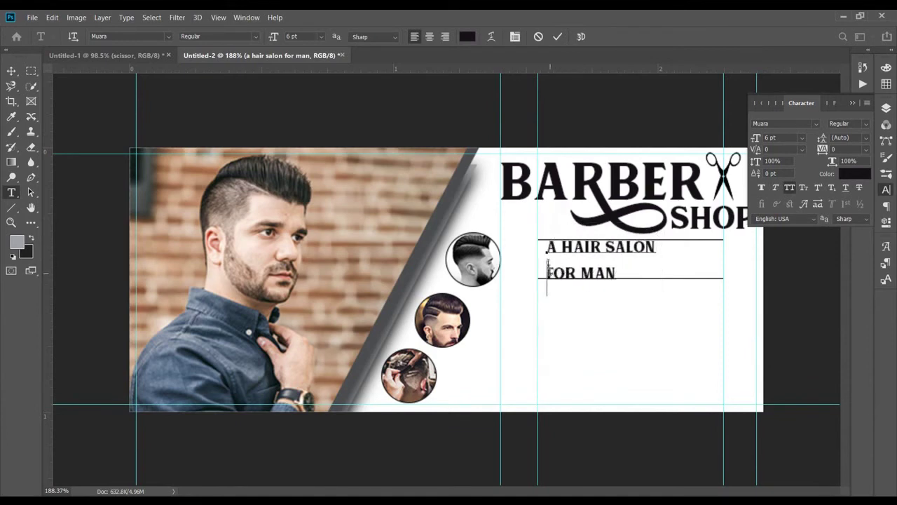
pyautogui.click(428, 38)
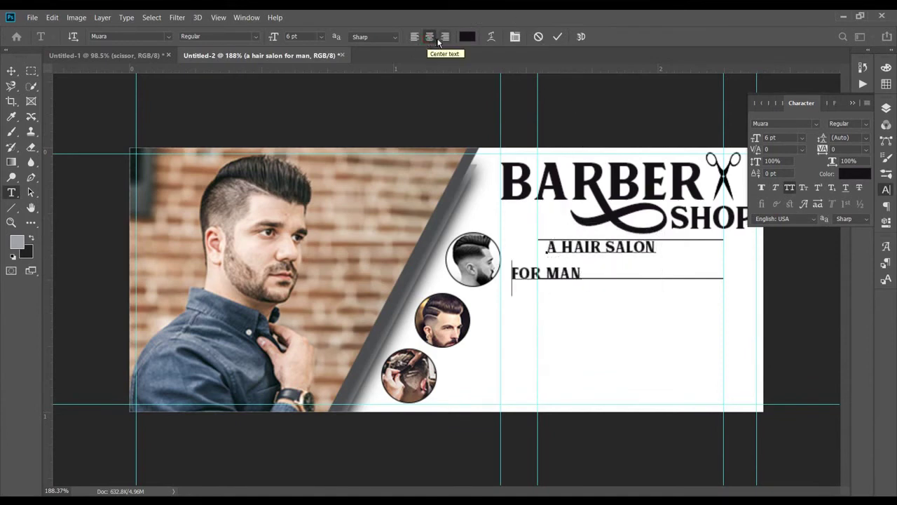
pyautogui.click(414, 36)
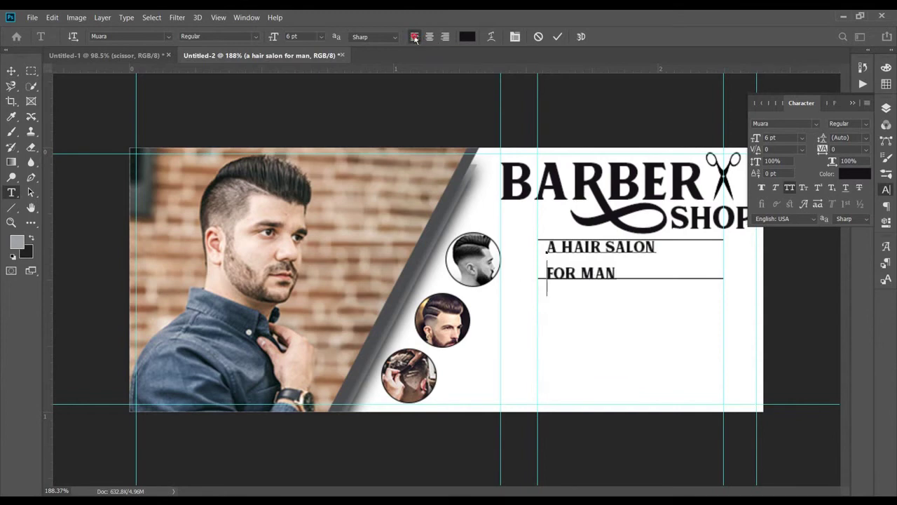
pyautogui.click(557, 37)
# Step: Set the tagline in Montserrat at 3.01 pt and move the lower line slightly up towards it
pyautogui.click(816, 125)
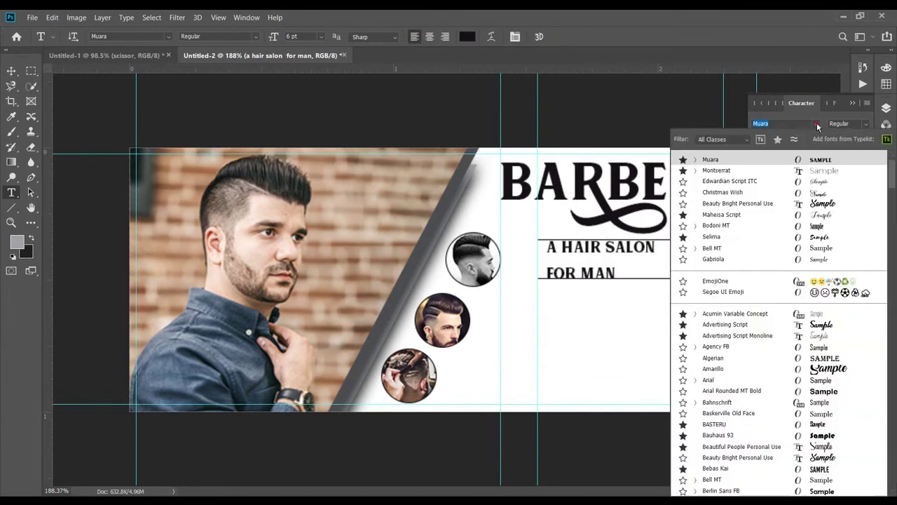
pyautogui.click(743, 170)
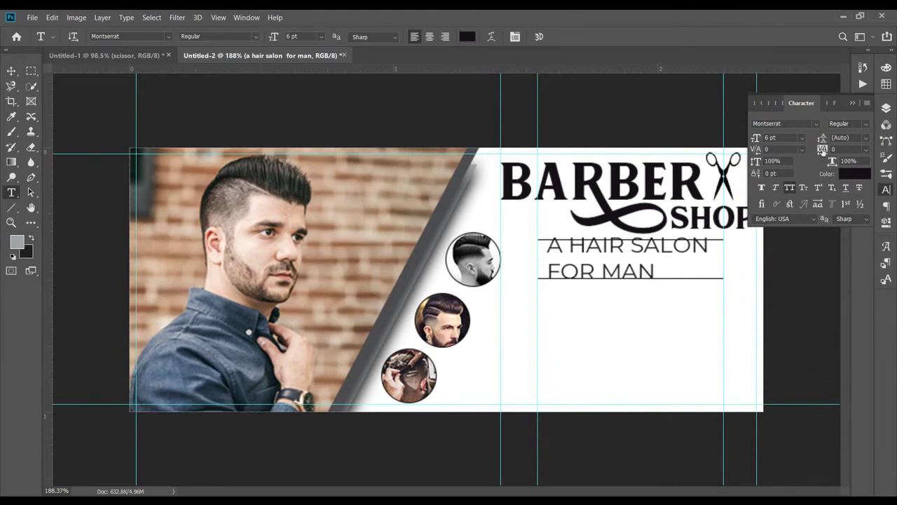
pyautogui.moveTo(756, 138)
pyautogui.mouseDown()
pyautogui.moveTo(748, 138)
pyautogui.moveTo(757, 138)
pyautogui.mouseUp()
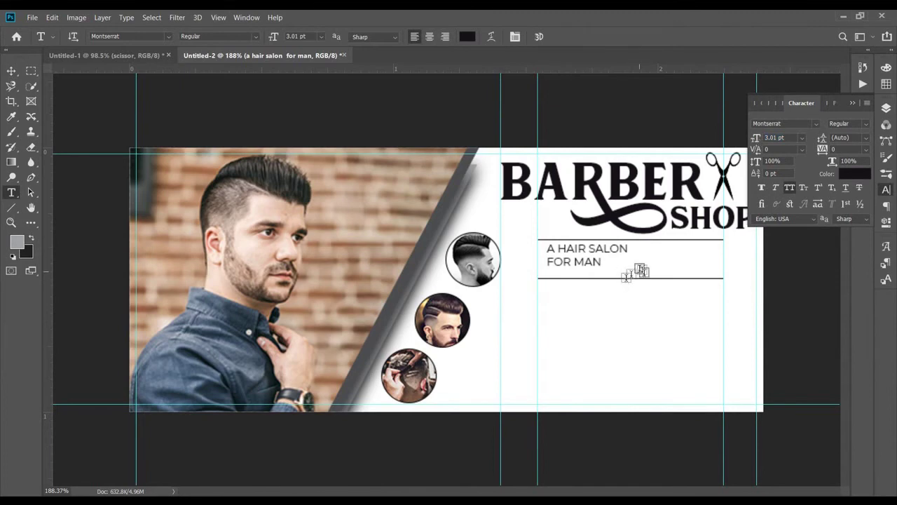
pyautogui.press('v')
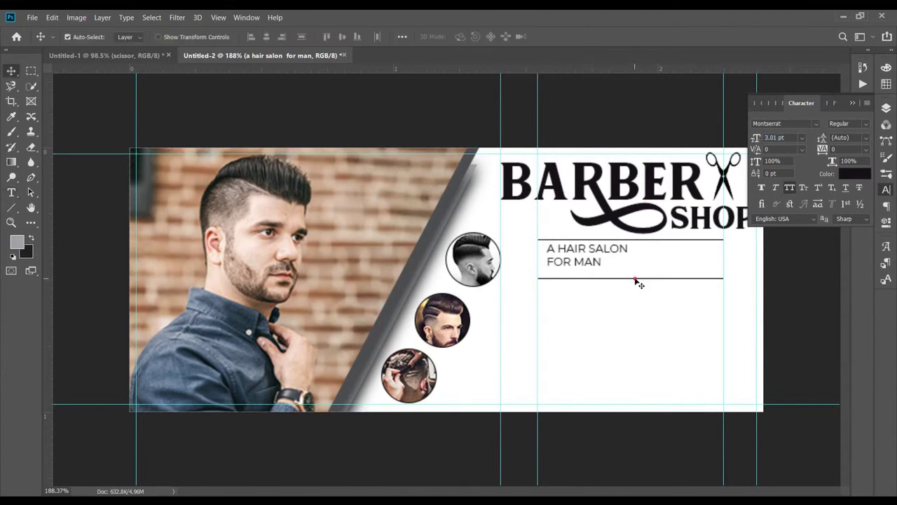
pyautogui.moveTo(636, 280); pyautogui.dragTo(636, 276)
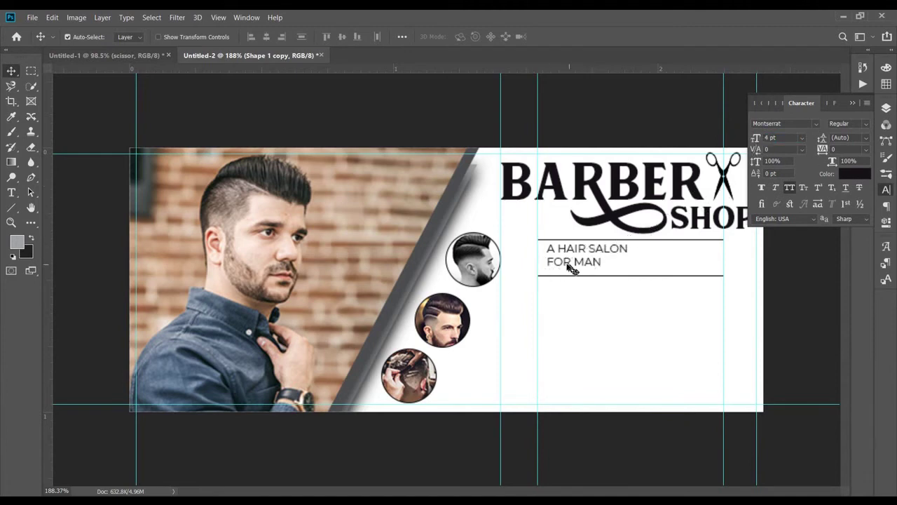
# Step: Set the tagline's tracking to 460 and its horizontal scale to 113%
pyautogui.scroll(-3, 503, 283)
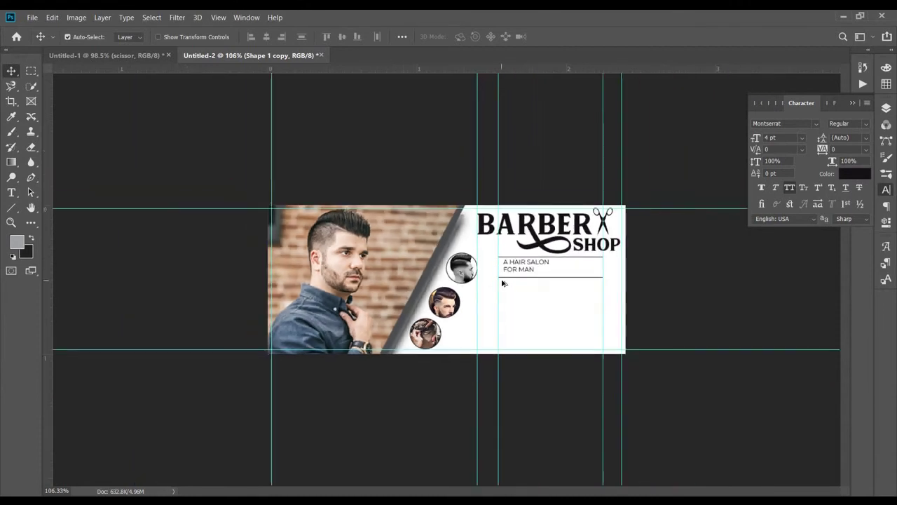
pyautogui.scroll(3, 512, 277)
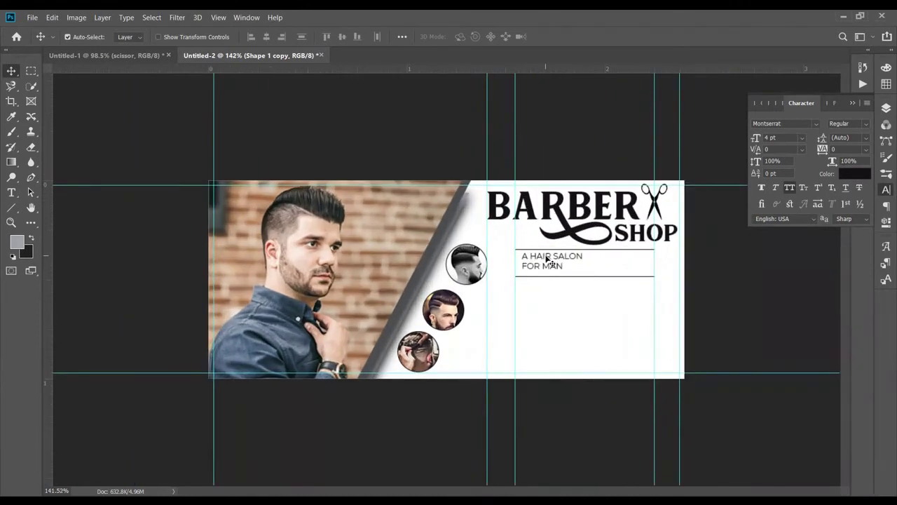
pyautogui.click(547, 259)
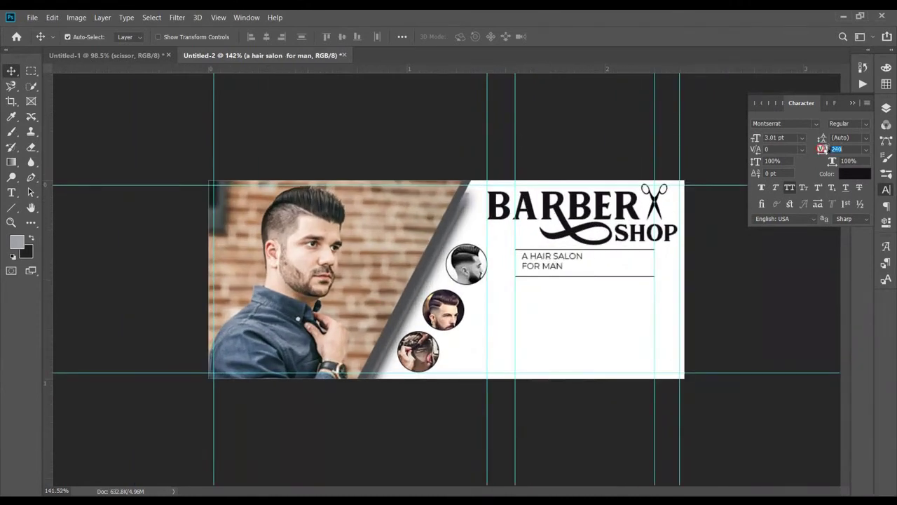
pyautogui.moveTo(822, 149); pyautogui.dragTo(835, 162)
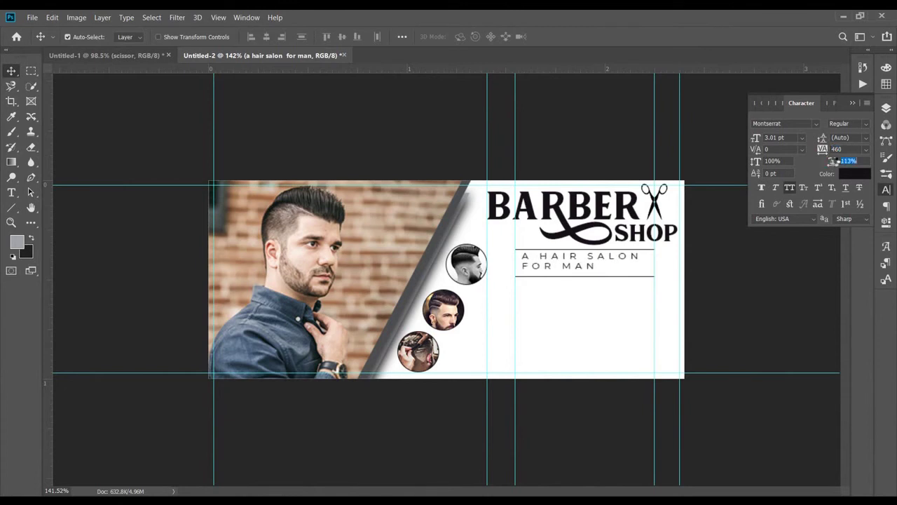
# Step: Delete the "FOR MAN" row from the tagline, leaving only "A HAIR SALON" in that text layer
pyautogui.press('t')
pyautogui.click(591, 266)
pyautogui.tripleClick(591, 265)
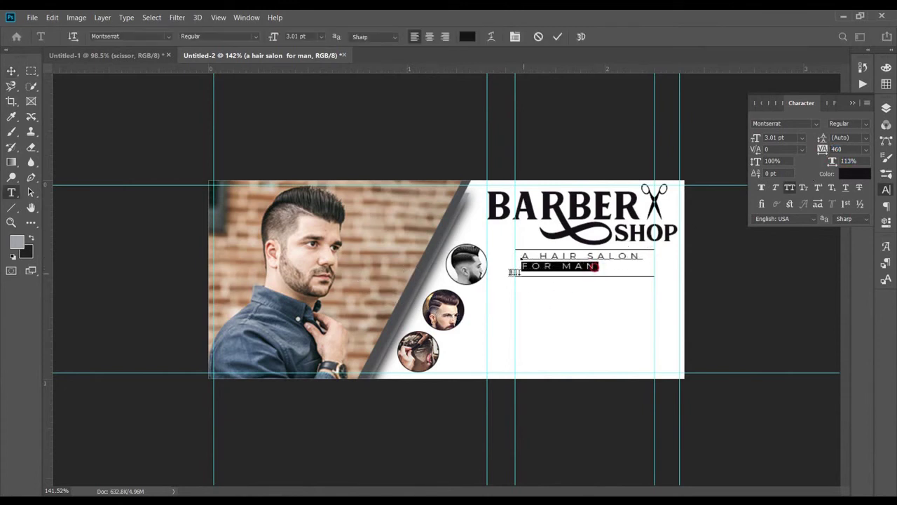
pyautogui.press('BackSpace')
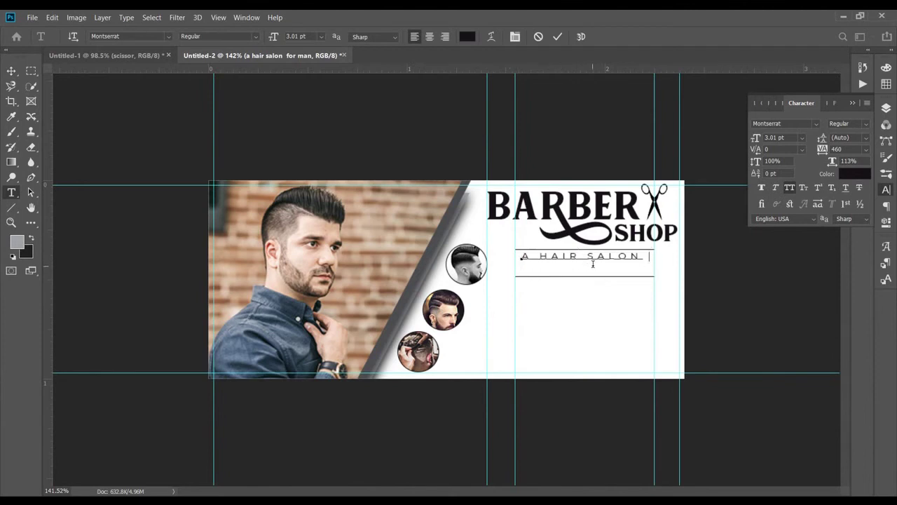
pyautogui.click(558, 36)
# Step: Set the words "HAIR SALON" in the tagline to Bold
pyautogui.moveTo(541, 256); pyautogui.dragTo(633, 256)
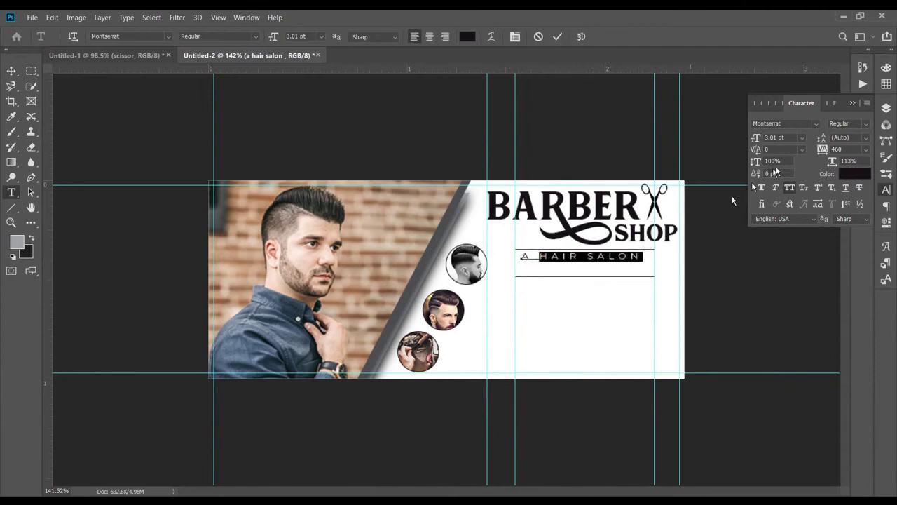
pyautogui.click(850, 123)
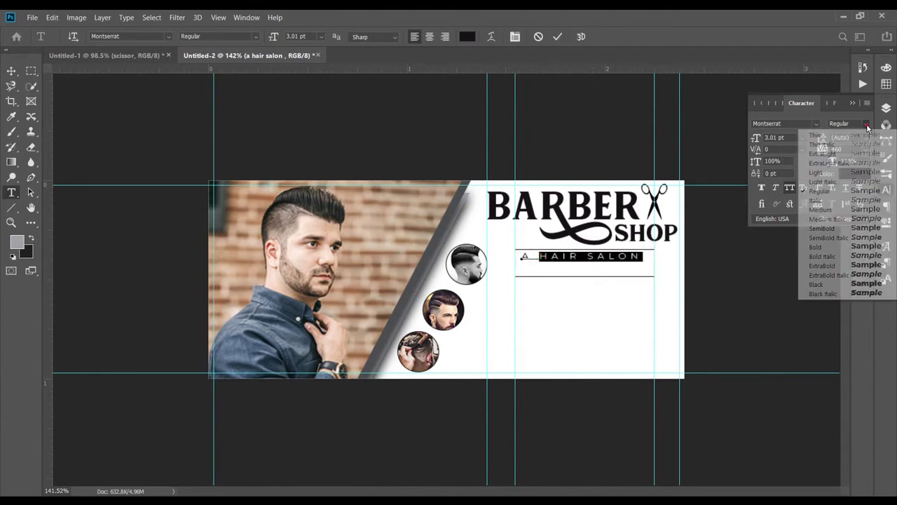
pyautogui.click(816, 247)
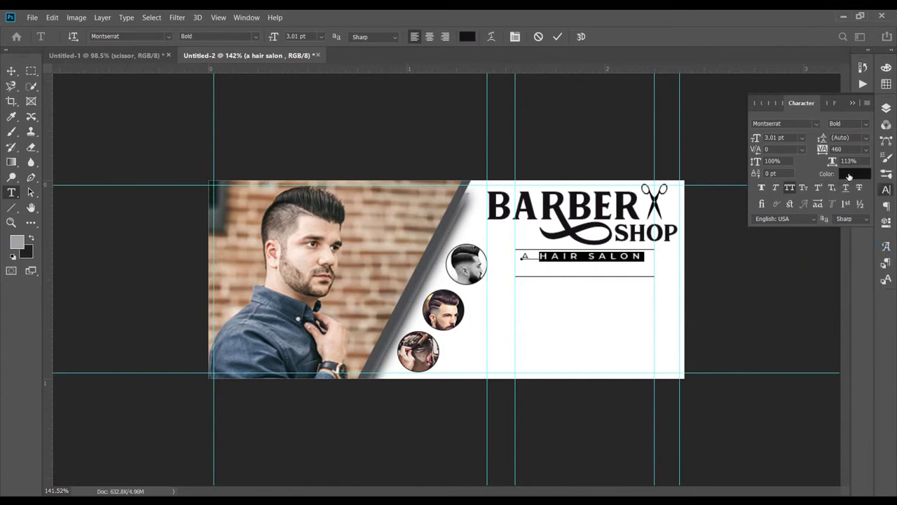
pyautogui.click(557, 36)
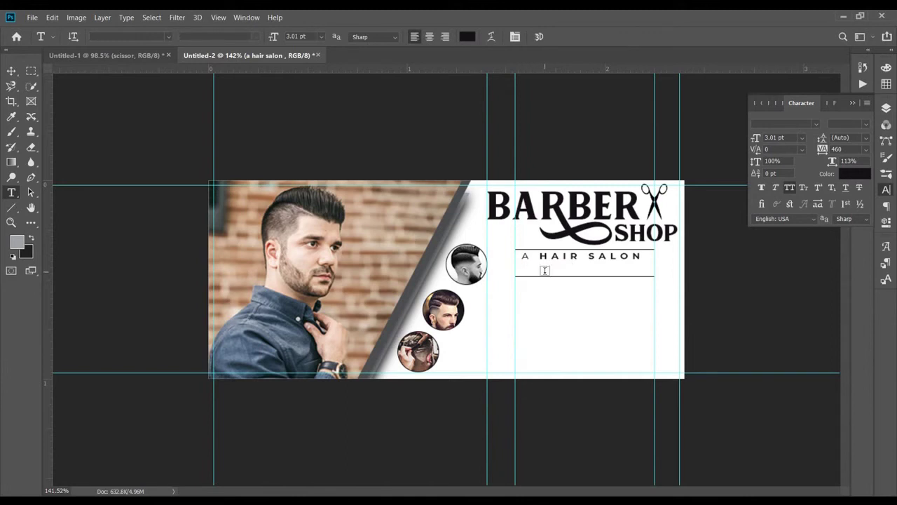
# Step: Shift "A HAIR SALON" slightly right and add "FOR MAN" beneath it as a separate Montserrat Regular text layer
pyautogui.moveTo(546, 258); pyautogui.dragTo(551, 258)
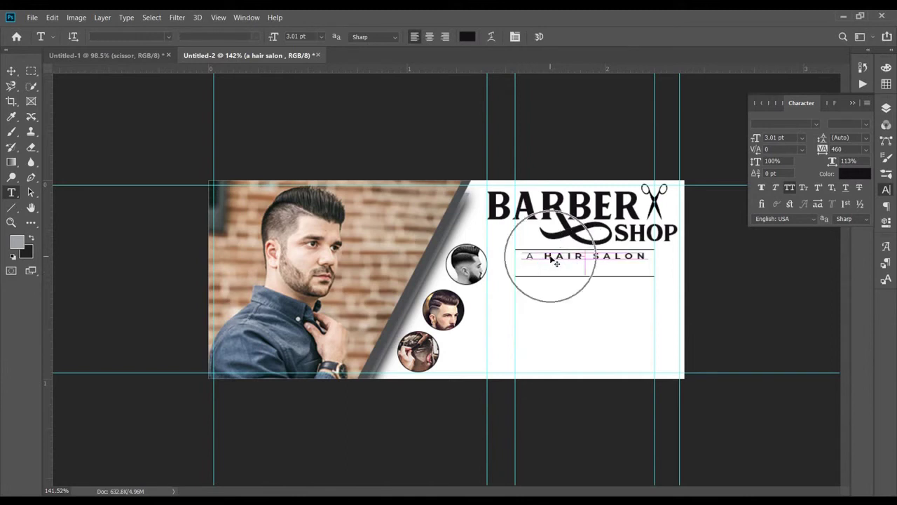
pyautogui.click(546, 270)
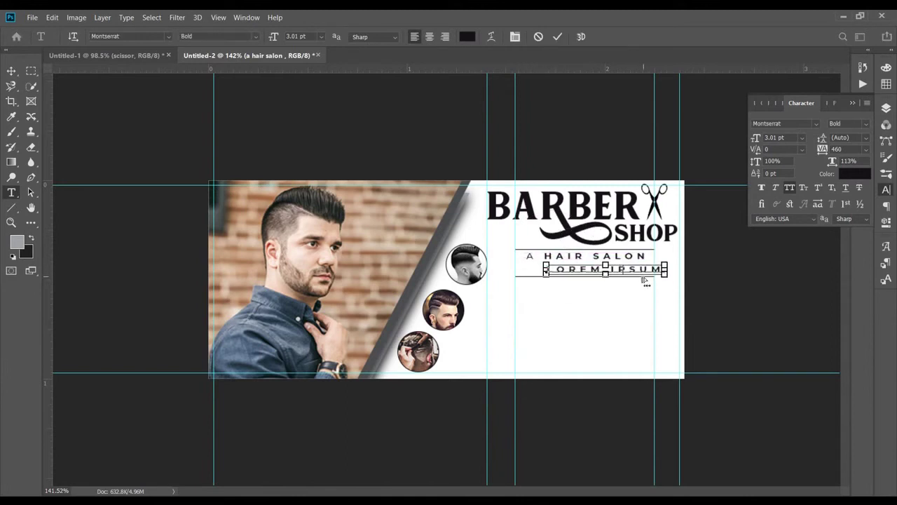
pyautogui.write('FOR MAN')
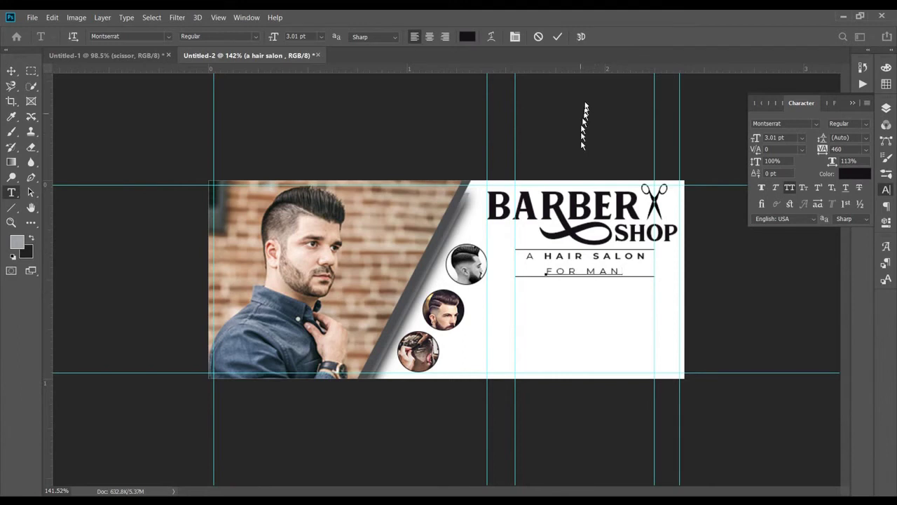
pyautogui.click(557, 36)
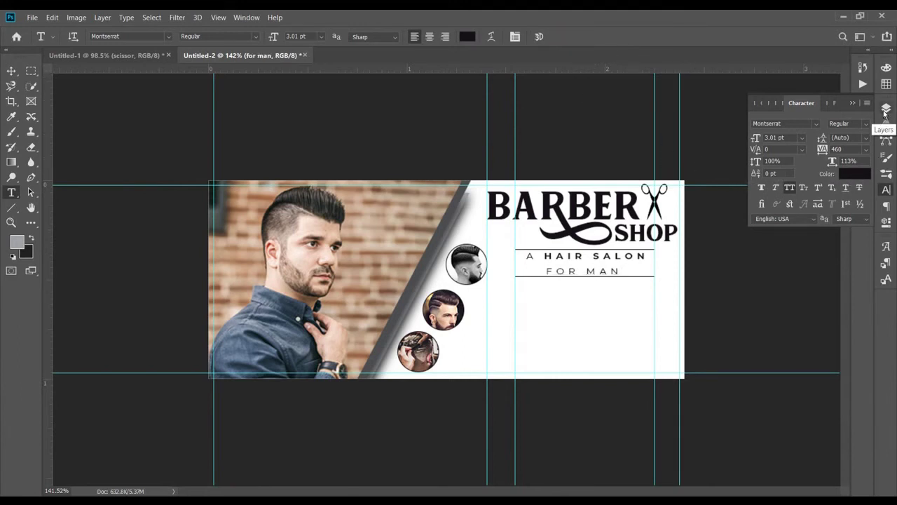
pyautogui.click(885, 108)
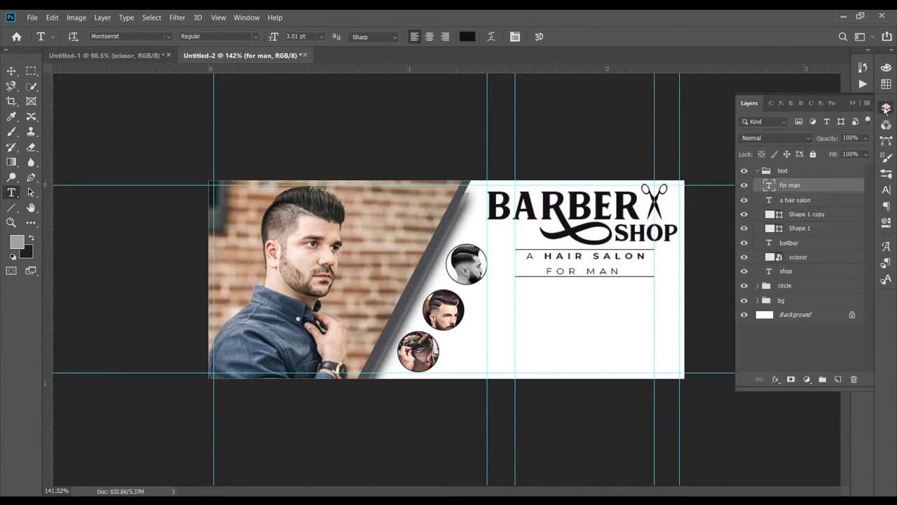
pyautogui.click(884, 110)
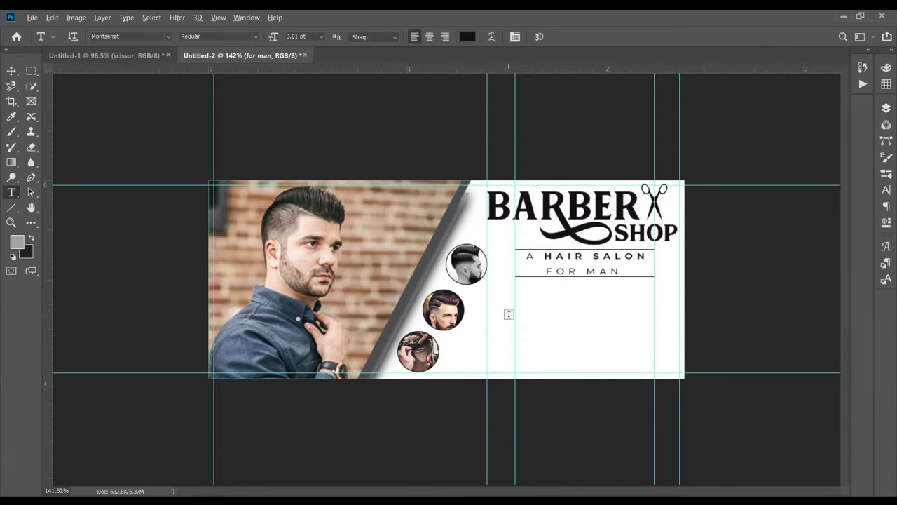
# Step: Copy "we put a modern twist to your hair" from the Notepad file into a new Photoshop text box below the tagline, between the outer guides
pyautogui.hotkey('alt', 'Tab')
pyautogui.moveTo(214, 121); pyautogui.dragTo(51, 120)
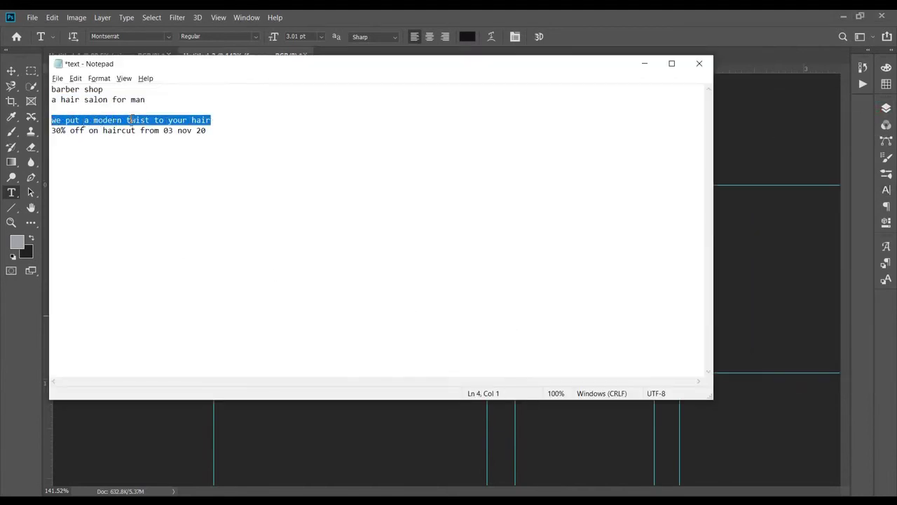
pyautogui.hotkey('alt', 'Tab')
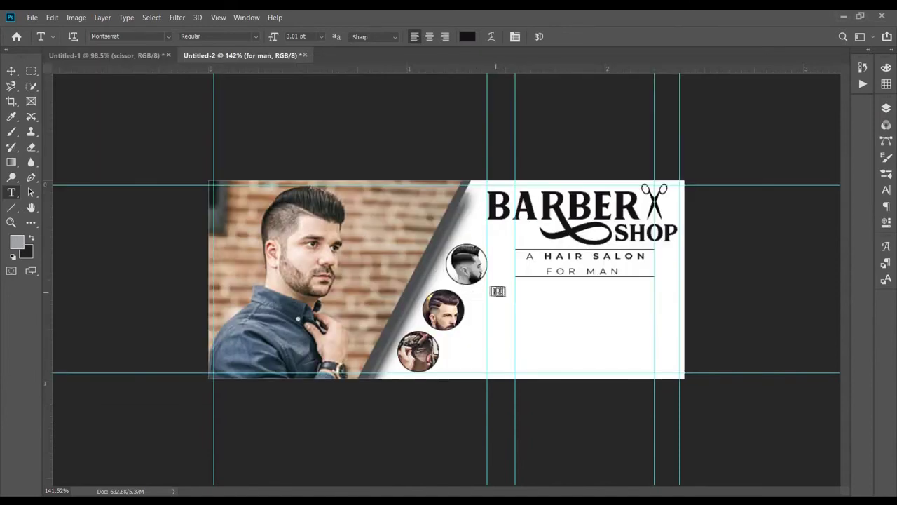
pyautogui.moveTo(487, 293); pyautogui.dragTo(677, 317)
pyautogui.write('WE PUT A MODERN TWIST TO YOUR HAIR')
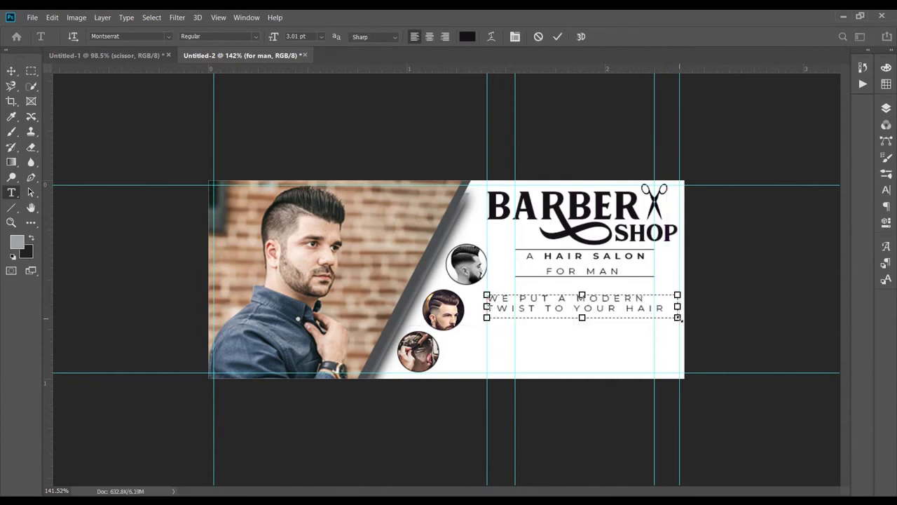
pyautogui.click(557, 37)
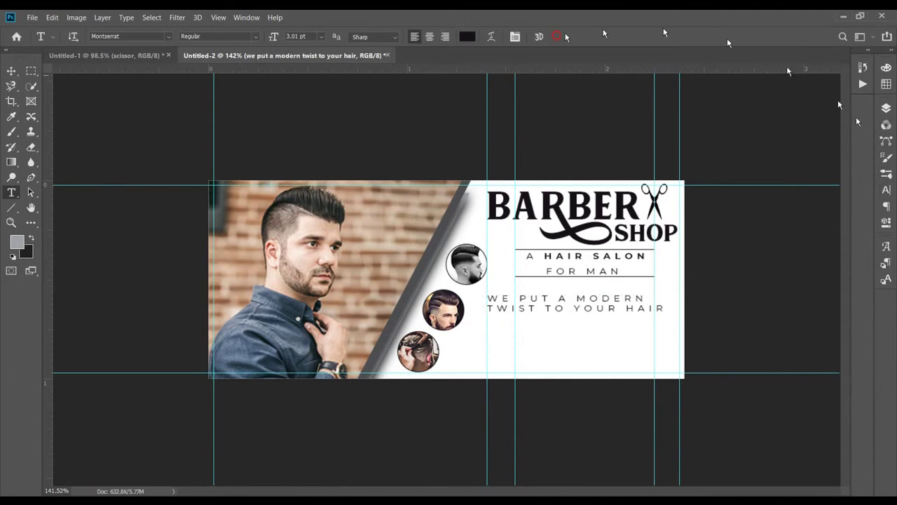
# Step: Reset the new slogan text's tracking to 0 and its horizontal scale to 100%
pyautogui.click(886, 190)
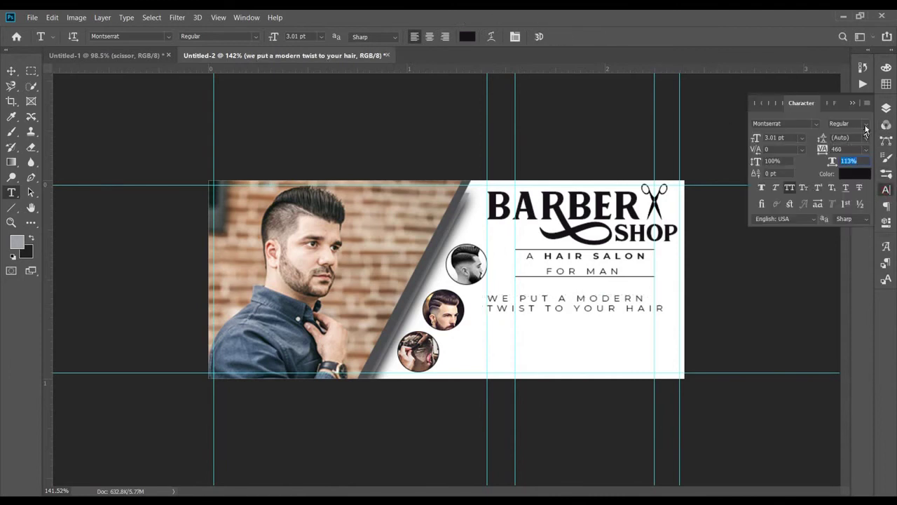
pyautogui.click(866, 149)
pyautogui.click(846, 218)
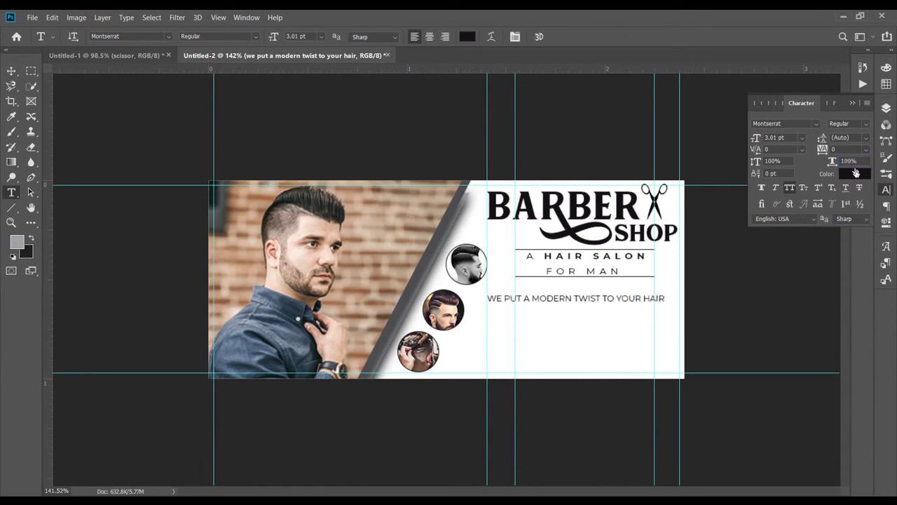
# Step: Set the slogan's horizontal scale to 105% and move the guide from the tagline lines' left end to the right edge of SHOP
pyautogui.moveTo(828, 148); pyautogui.dragTo(836, 163)
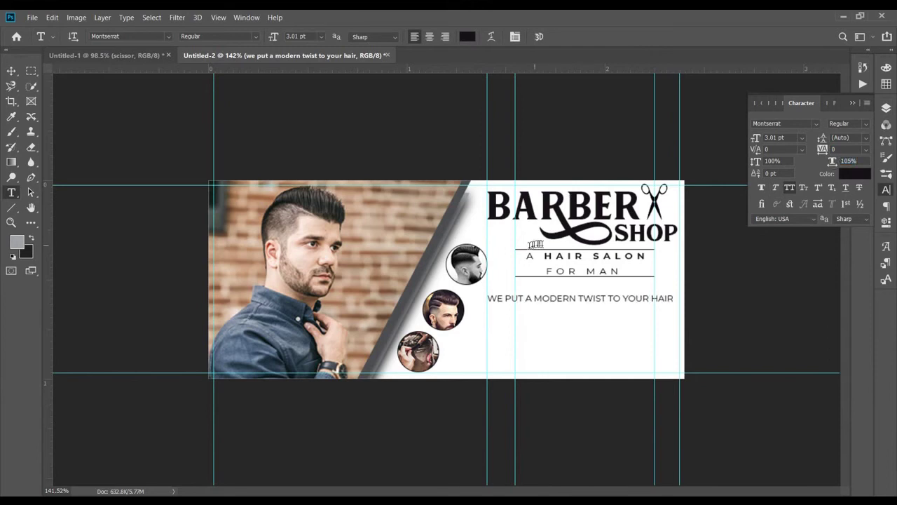
pyautogui.click(218, 17)
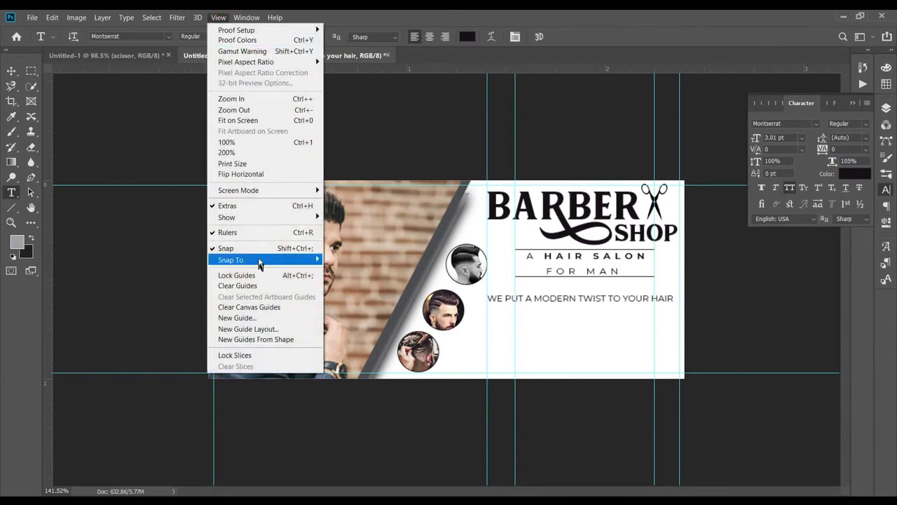
pyautogui.click(10, 70)
pyautogui.moveTo(515, 202); pyautogui.dragTo(677, 225)
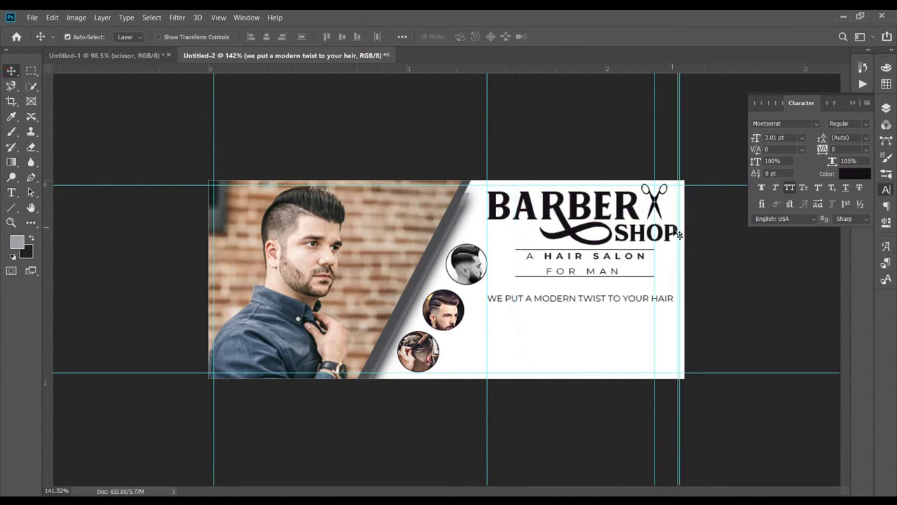
# Step: Widen the slogan's horizontal scale to 107% and nudge it slightly right to fit beneath the BARBER SHOP heading
pyautogui.scroll(1, 695, 250)
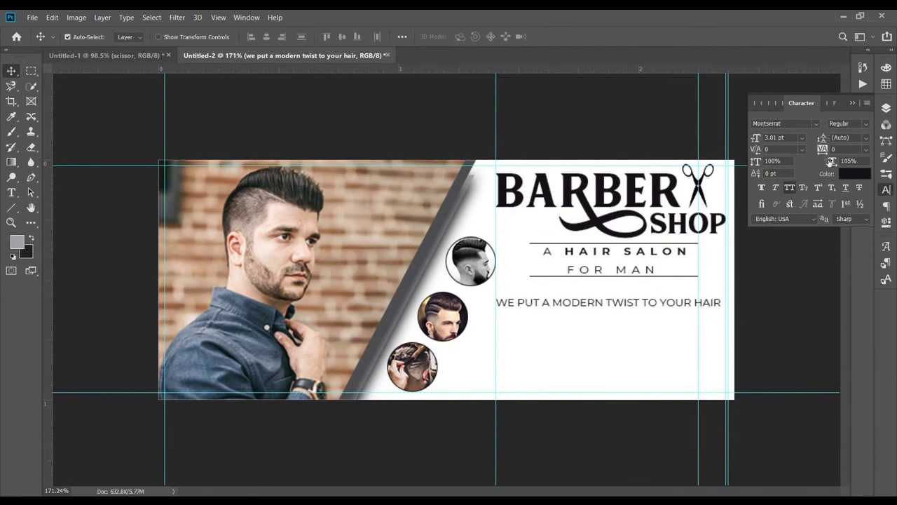
pyautogui.moveTo(834, 163); pyautogui.dragTo(832, 162)
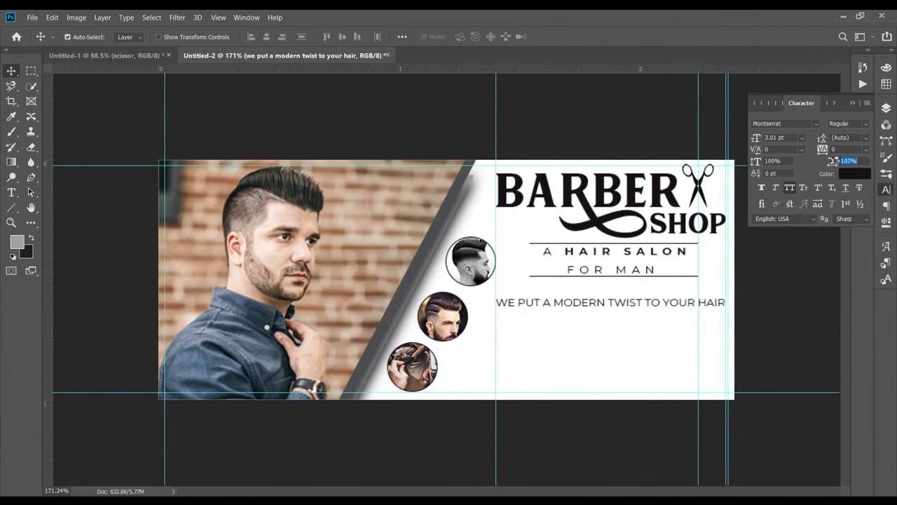
pyautogui.press('Right')
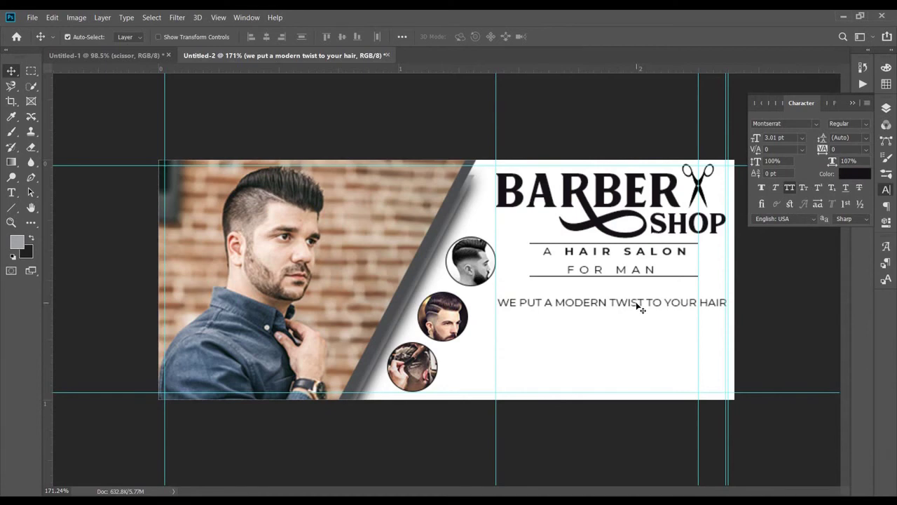
pyautogui.press('Left')
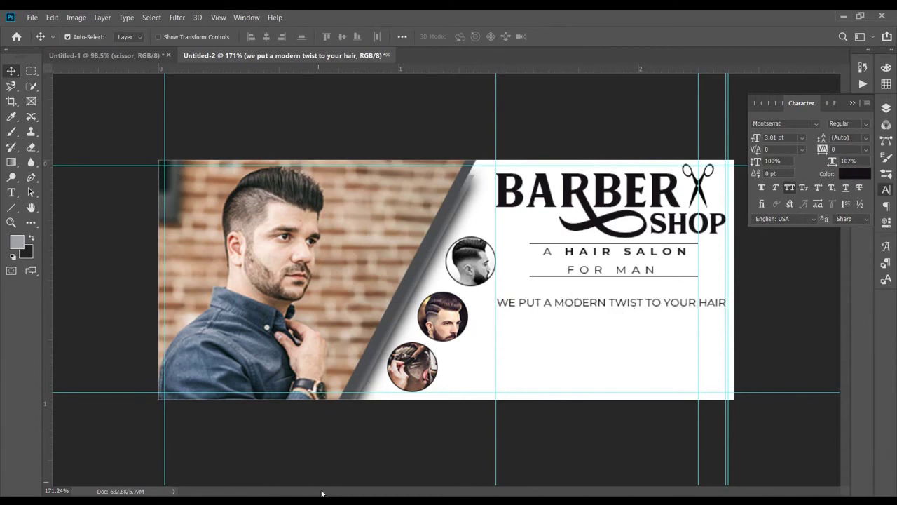
# Step: Copy "30% off on haircut from 03 nov 20" from the Notepad file into a new Photoshop text layer just below the slogan
pyautogui.press('t')
pyautogui.click(511, 324)
pyautogui.hotkey('alt', 'Tab')
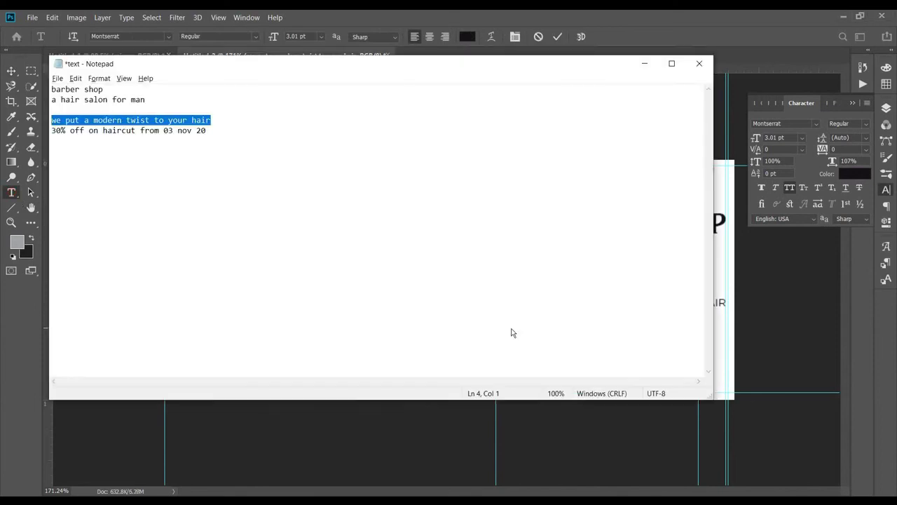
pyautogui.moveTo(204, 131); pyautogui.dragTo(58, 137)
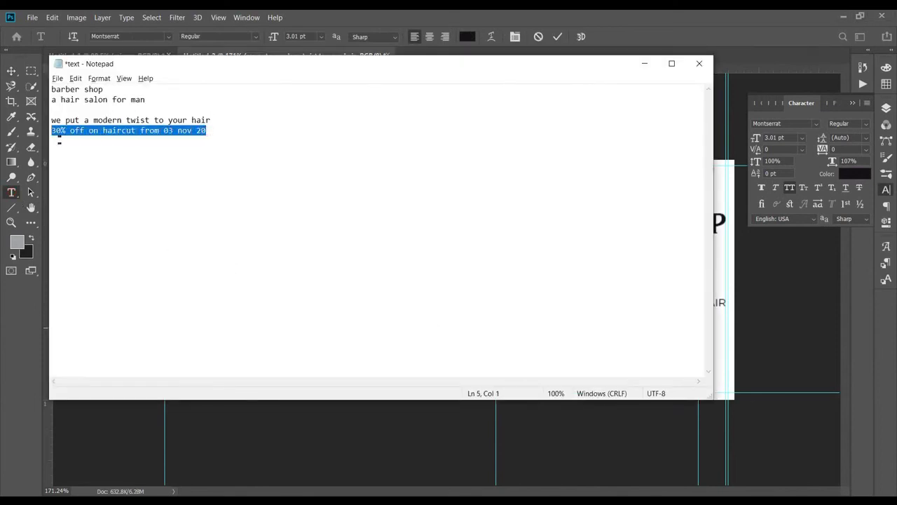
pyautogui.hotkey('ctrl', 'c')
pyautogui.hotkey('alt', 'Tab')
pyautogui.hotkey('ctrl', 'v')
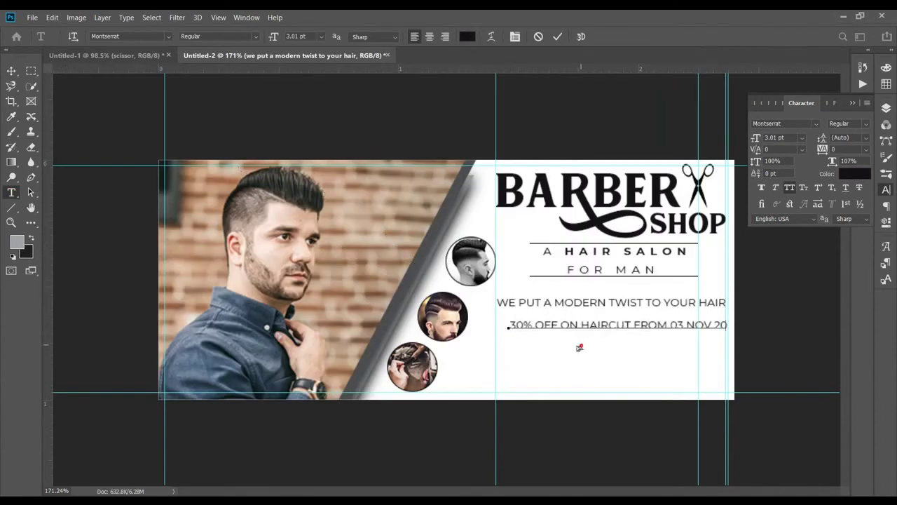
pyautogui.moveTo(579, 347); pyautogui.dragTo(502, 321)
# Step: Set "30% OFF" and "03 NOV 20" in the offer line to Bold
pyautogui.click(552, 320)
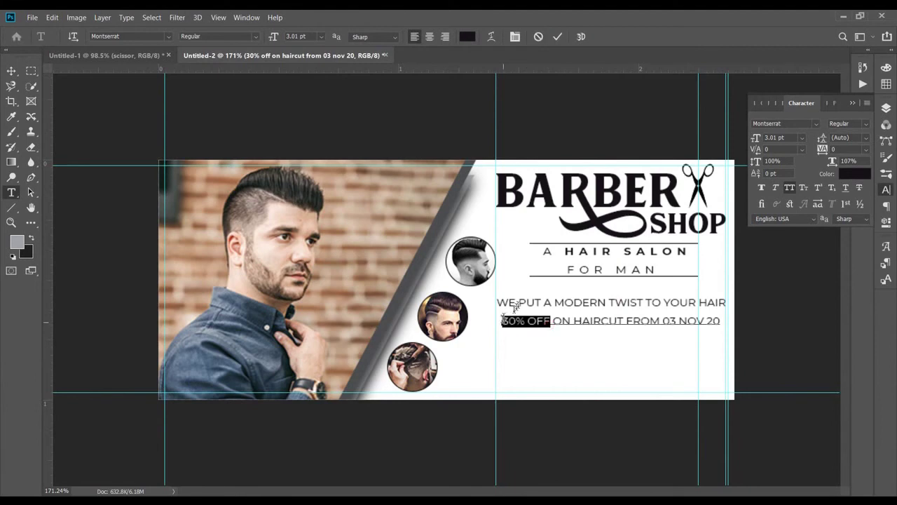
pyautogui.click(865, 124)
pyautogui.click(831, 246)
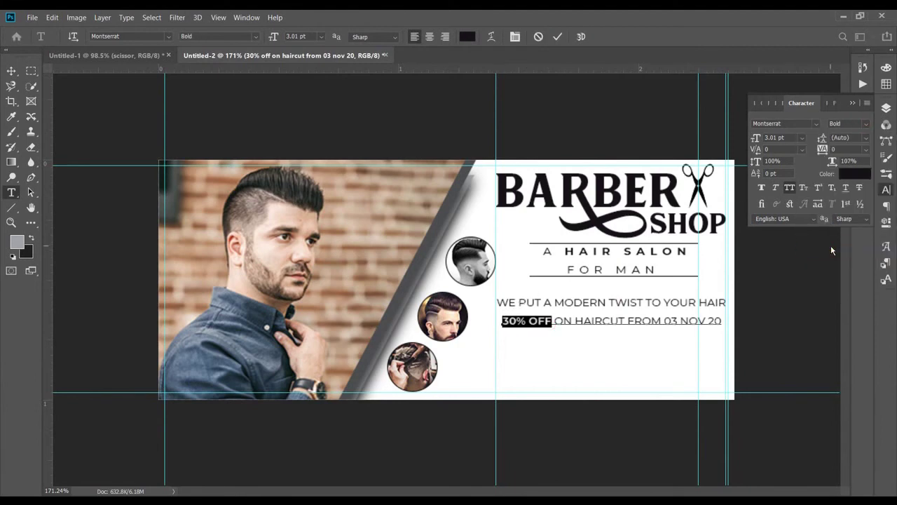
pyautogui.moveTo(663, 321); pyautogui.dragTo(722, 321)
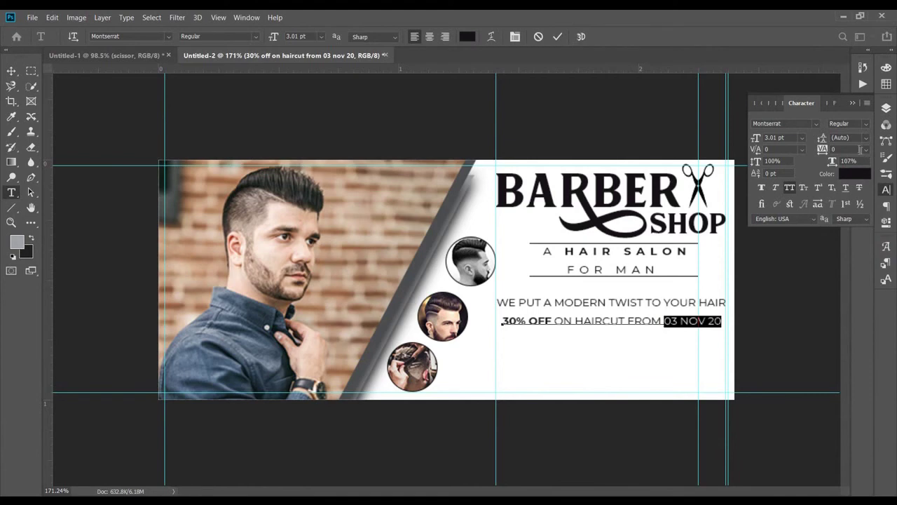
pyautogui.click(865, 124)
pyautogui.click(831, 247)
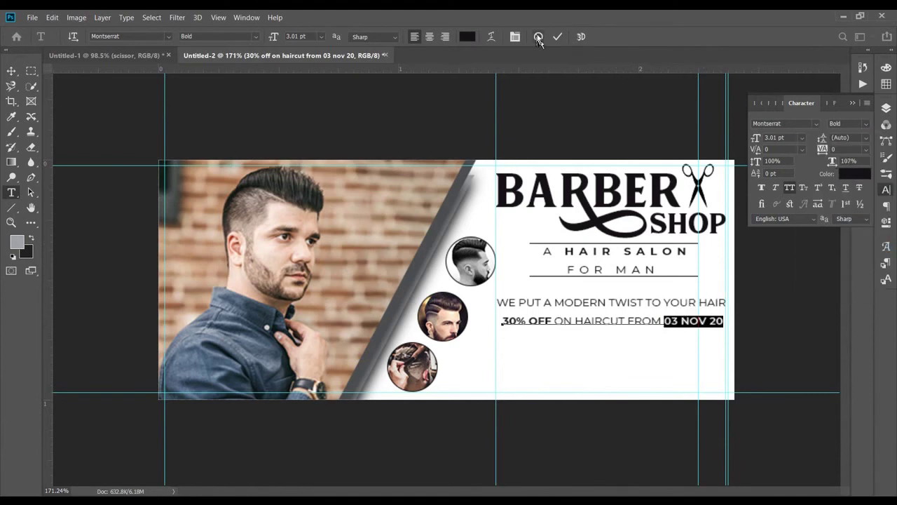
pyautogui.click(558, 37)
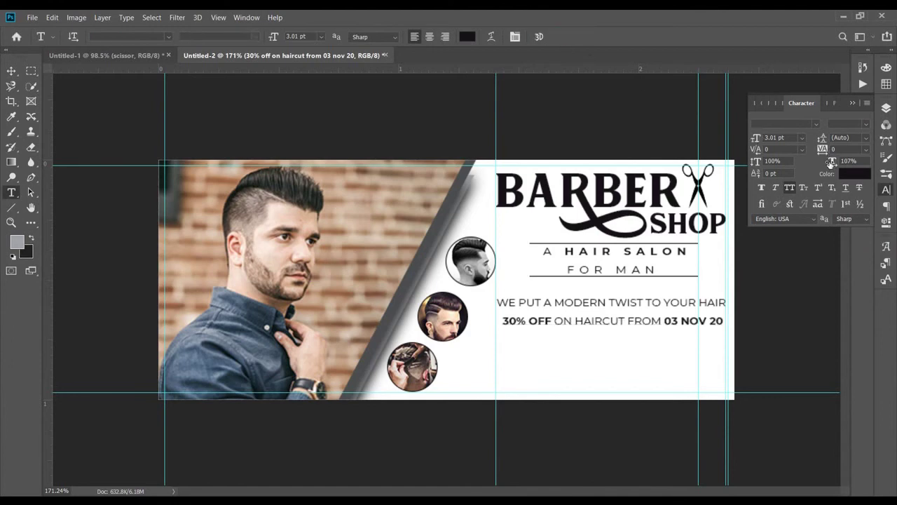
# Step: Set the offer line's horizontal scale to 110% and shift it left so it lines up with the slogan above
pyautogui.moveTo(830, 163); pyautogui.dragTo(832, 161)
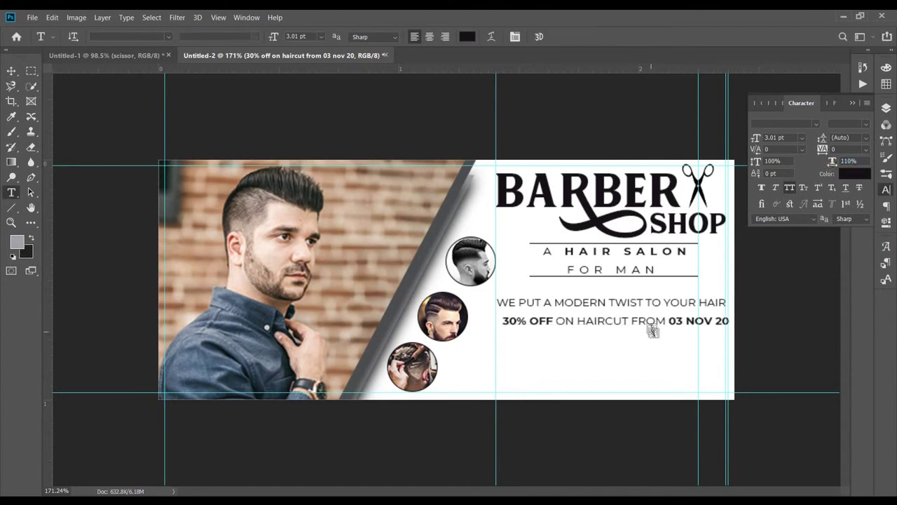
pyautogui.moveTo(655, 341); pyautogui.dragTo(646, 341)
pyautogui.hotkey('ctrl', 'z')
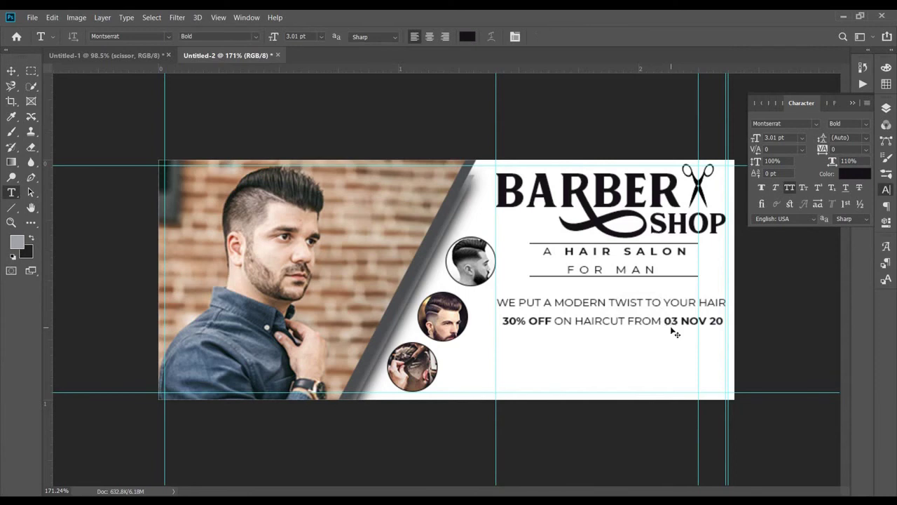
pyautogui.hotkey('ctrl', 'shift', 'z')
pyautogui.moveTo(681, 323); pyautogui.dragTo(678, 324)
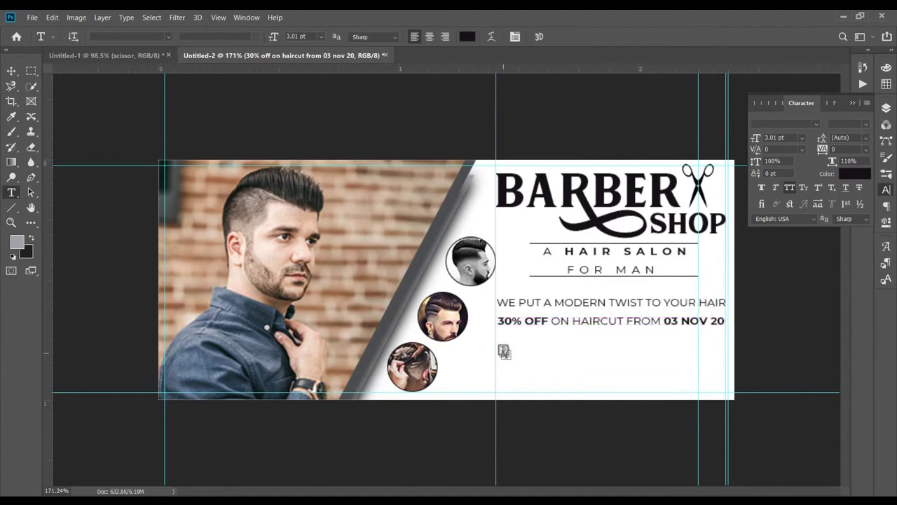
# Step: Select the slogan and offer text layers together and move them slightly up, closer to the tagline
pyautogui.click(887, 108)
pyautogui.keyDown('shift'); pyautogui.click(796, 201); pyautogui.keyUp('shift')
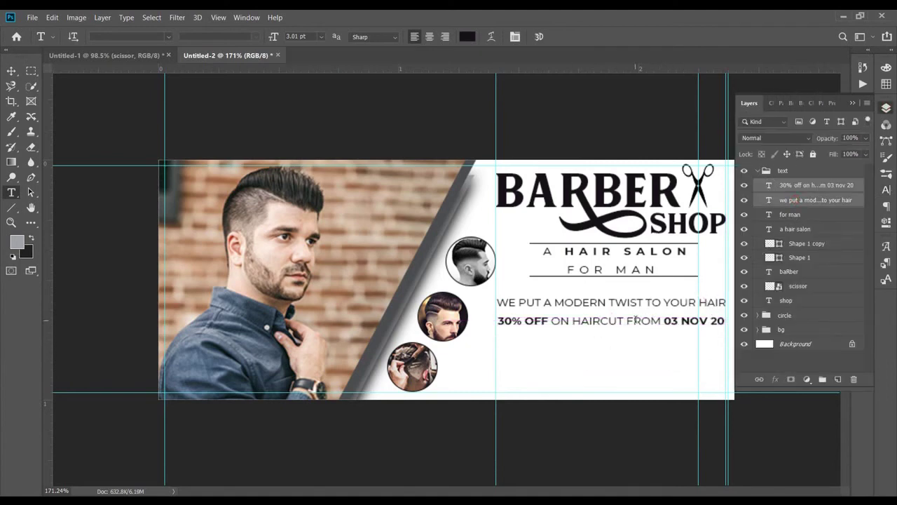
pyautogui.moveTo(626, 321); pyautogui.dragTo(629, 317)
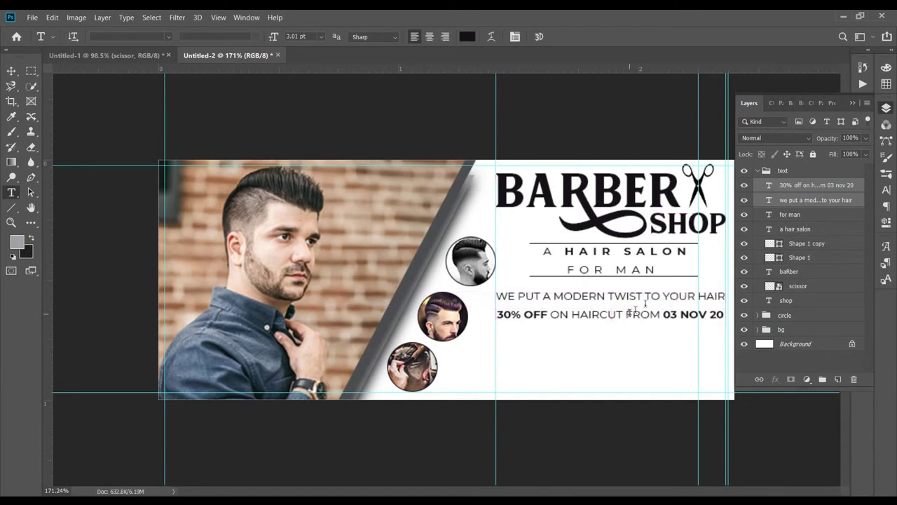
pyautogui.click(852, 104)
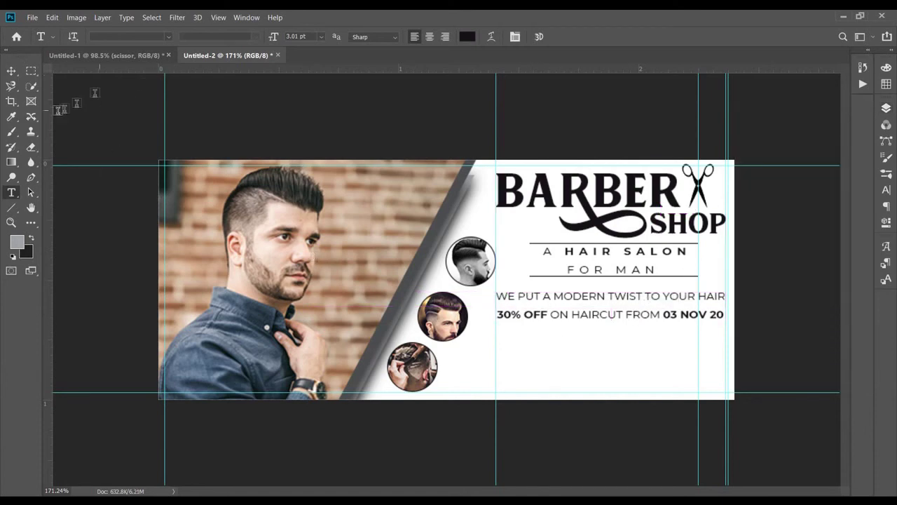
# Step: Bring the Mel's Barber Shop logo from Untitled-1 into the banner, scaled down and centred below the offer line
pyautogui.click(12, 70)
pyautogui.click(121, 56)
pyautogui.moveTo(385, 401); pyautogui.dragTo(604, 351)
pyautogui.hotkey('ctrl', 't')
pyautogui.moveTo(662, 278); pyautogui.dragTo(614, 342)
pyautogui.click(446, 36)
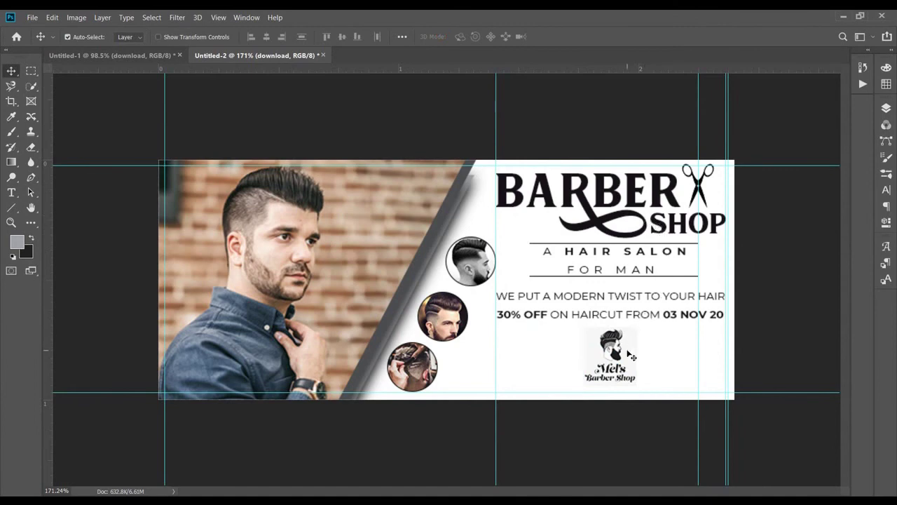
pyautogui.click(886, 108)
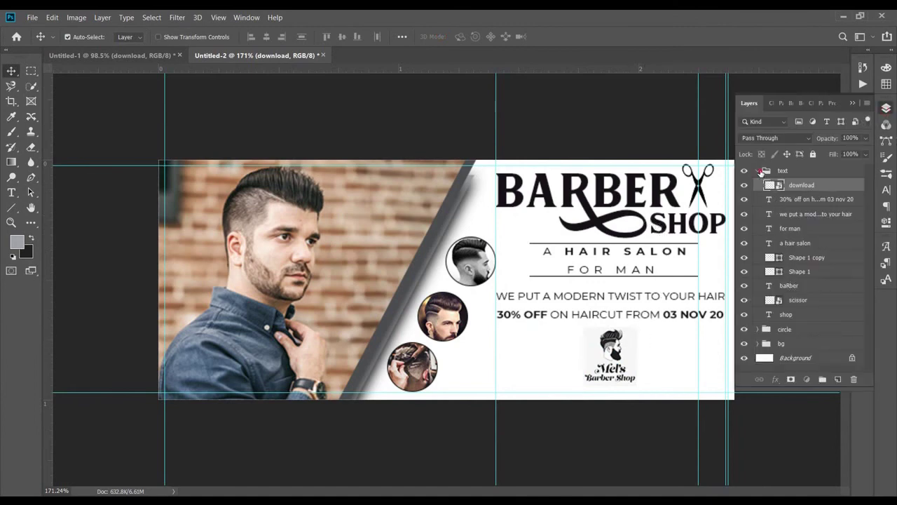
pyautogui.click(758, 171)
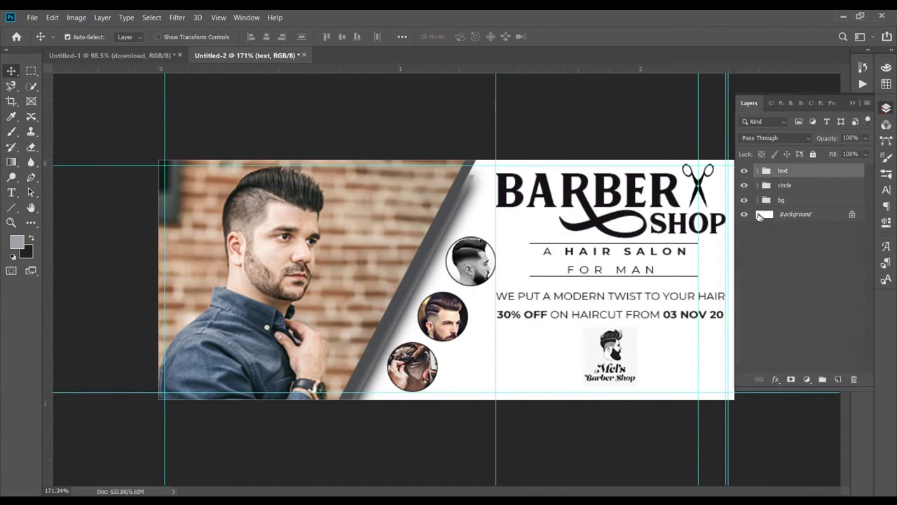
pyautogui.scroll(1, 626, 365)
pyautogui.scroll(-2, 583, 269)
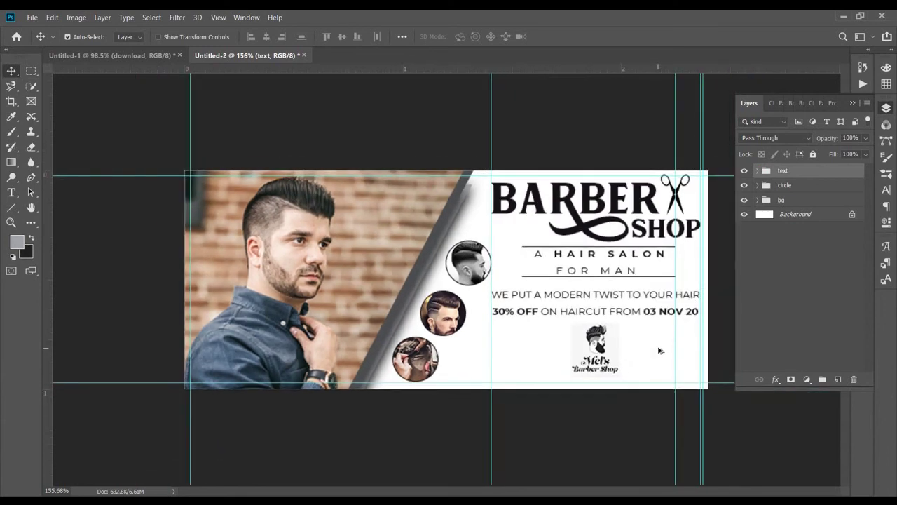
pyautogui.click(757, 171)
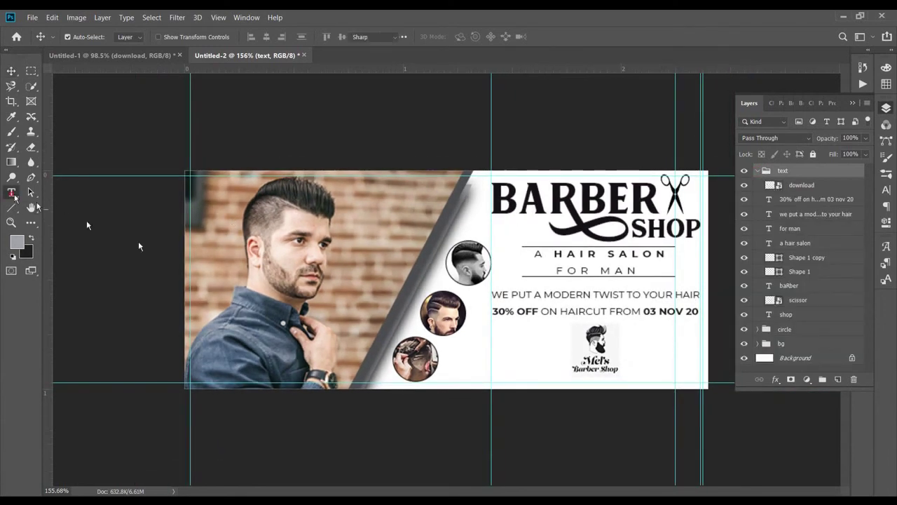
pyautogui.press('t')
pyautogui.click(522, 377)
pyautogui.write('ww')
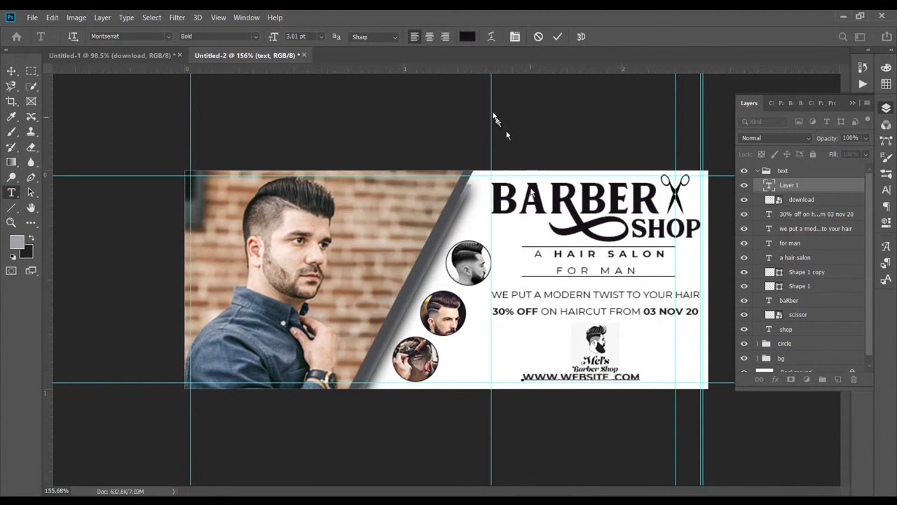
pyautogui.click(557, 37)
# Step: Set the website text to Montserrat Regular with a tracking of 280
pyautogui.click(887, 190)
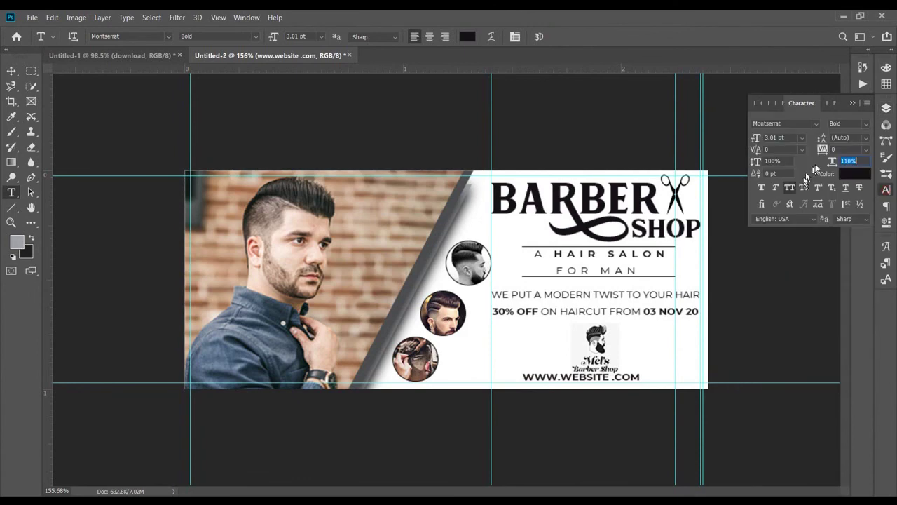
pyautogui.click(863, 125)
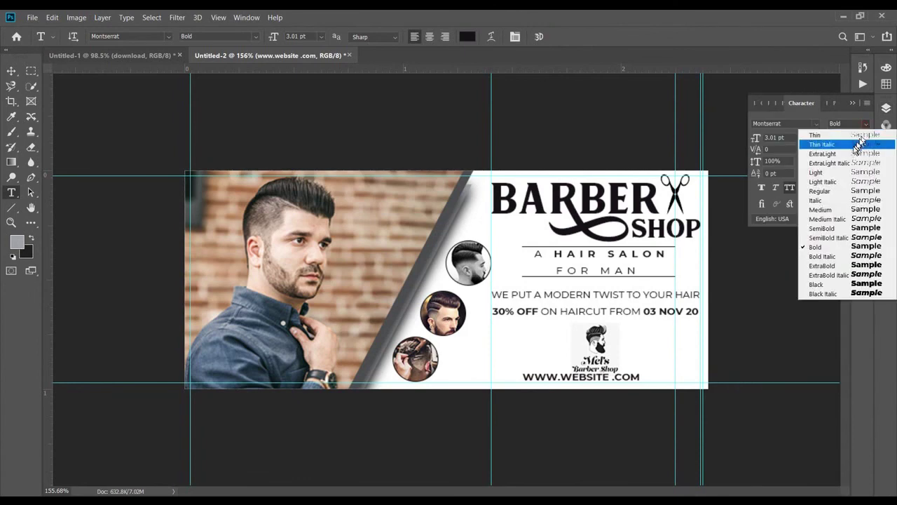
pyautogui.click(836, 173)
pyautogui.click(864, 124)
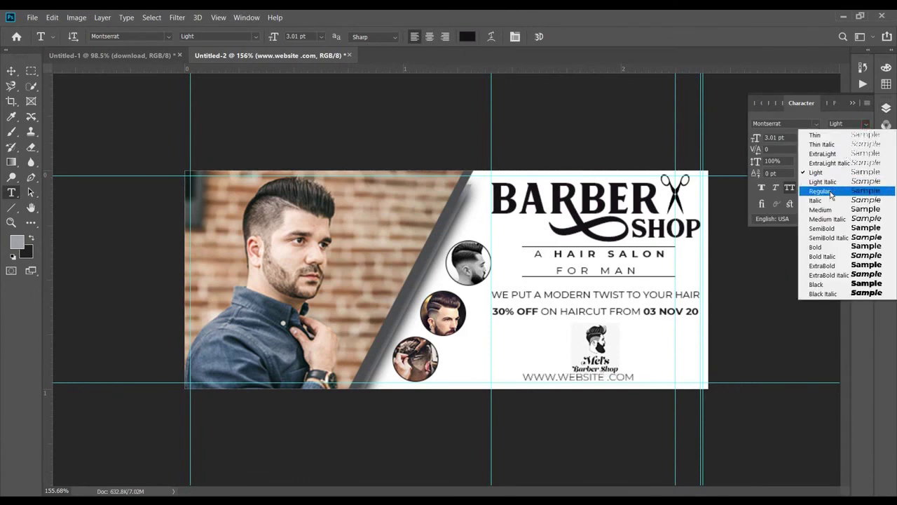
pyautogui.click(834, 184)
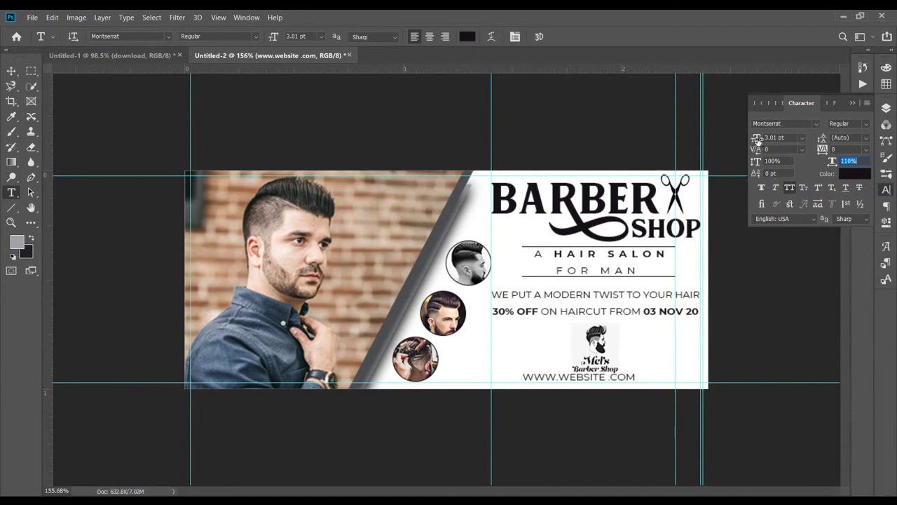
pyautogui.moveTo(822, 150)
pyautogui.mouseDown()
pyautogui.moveTo(831, 150)
pyautogui.moveTo(823, 150)
pyautogui.mouseUp()
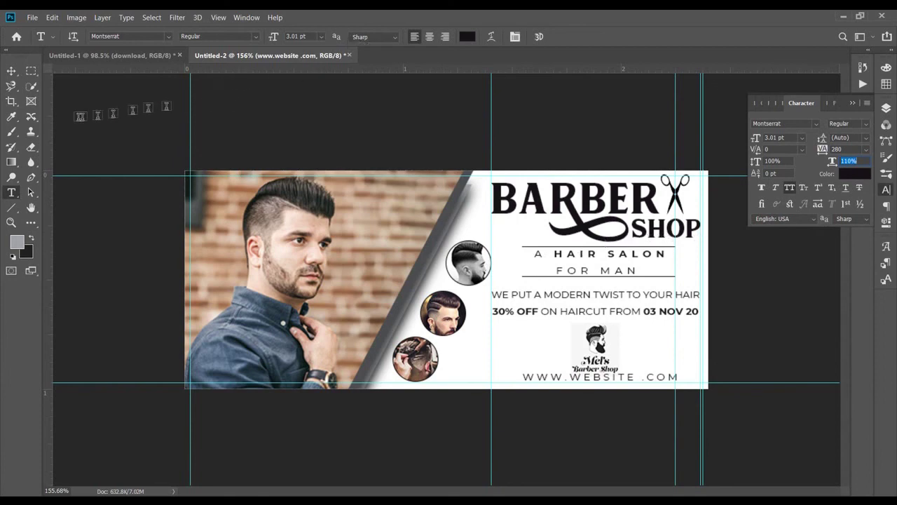
# Step: Move the guide at SHOP's right edge back to the tagline lines' left end and shift the website text slightly down and left
pyautogui.click(12, 71)
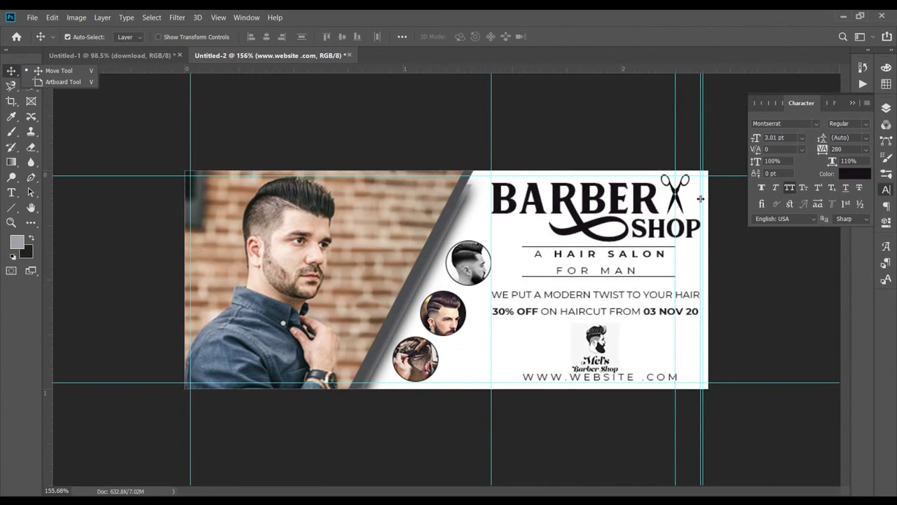
pyautogui.moveTo(701, 199); pyautogui.dragTo(523, 201)
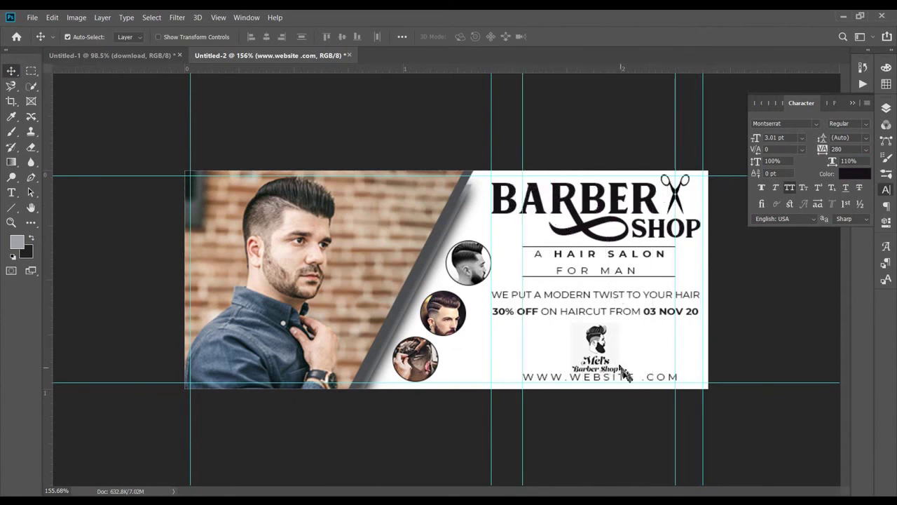
pyautogui.moveTo(622, 379); pyautogui.dragTo(620, 382)
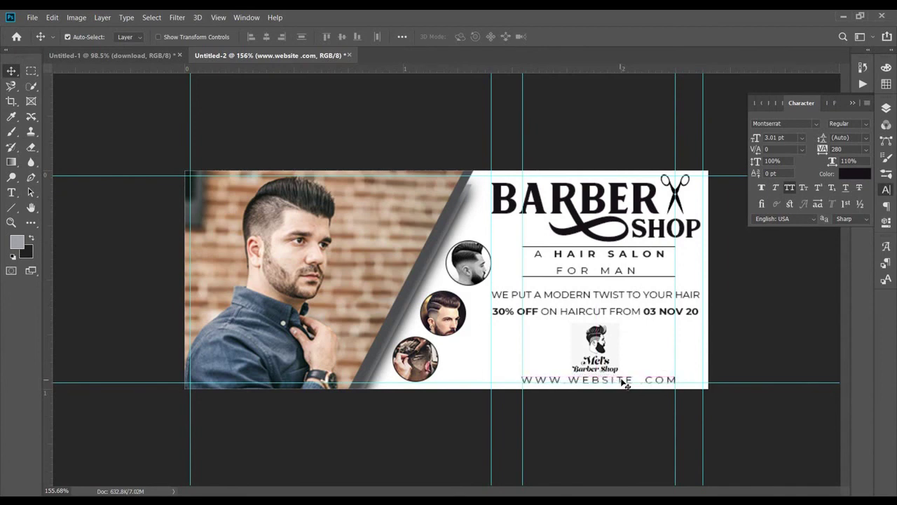
# Step: Reduce the website text's vertical scale to about 95% and hide the guides
pyautogui.click(753, 161)
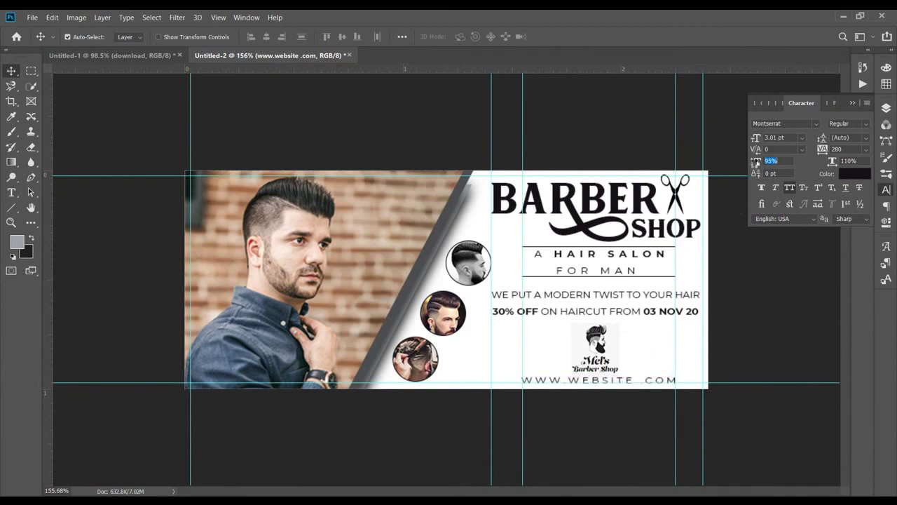
pyautogui.moveTo(756, 162); pyautogui.dragTo(755, 159)
pyautogui.click(852, 104)
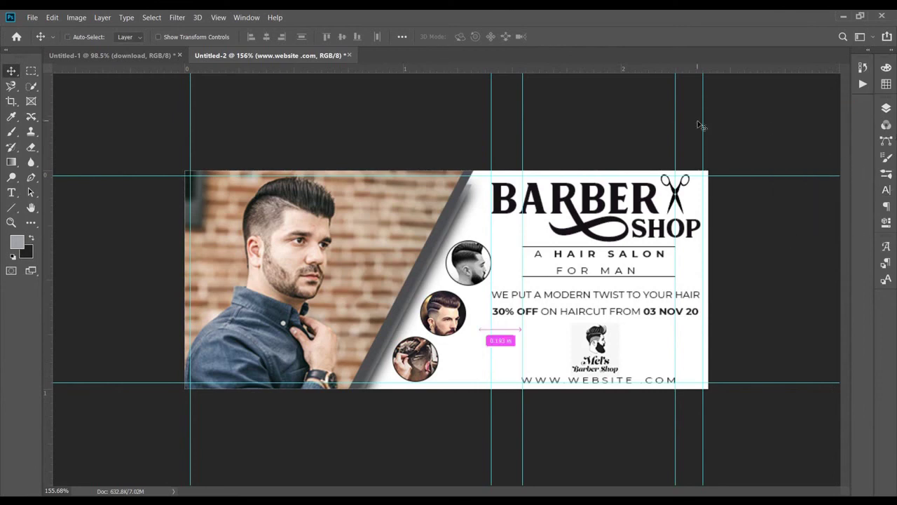
pyautogui.hotkey('ctrl', ';')
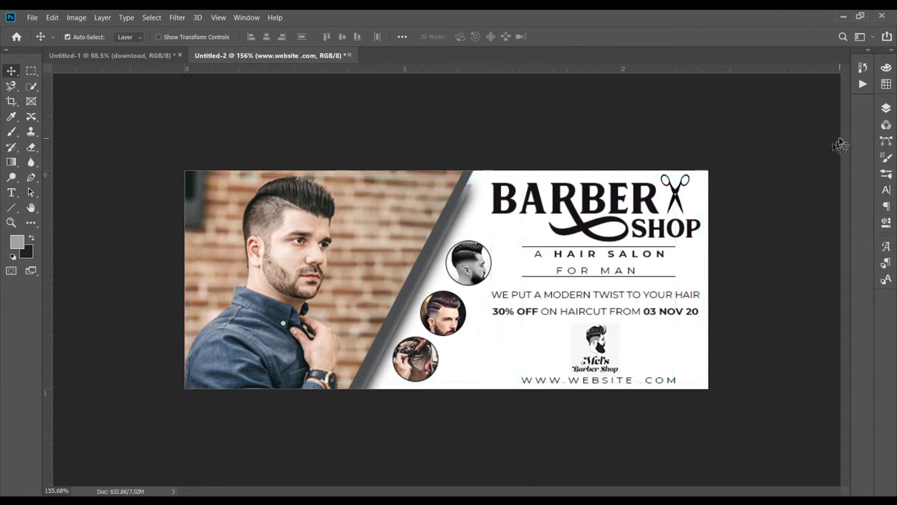
# Step: Draw a rectangle shape about 591 by 236 px and move it over the middle of the banner
pyautogui.click(13, 208)
pyautogui.rightClick(15, 210)
pyautogui.click(56, 209)
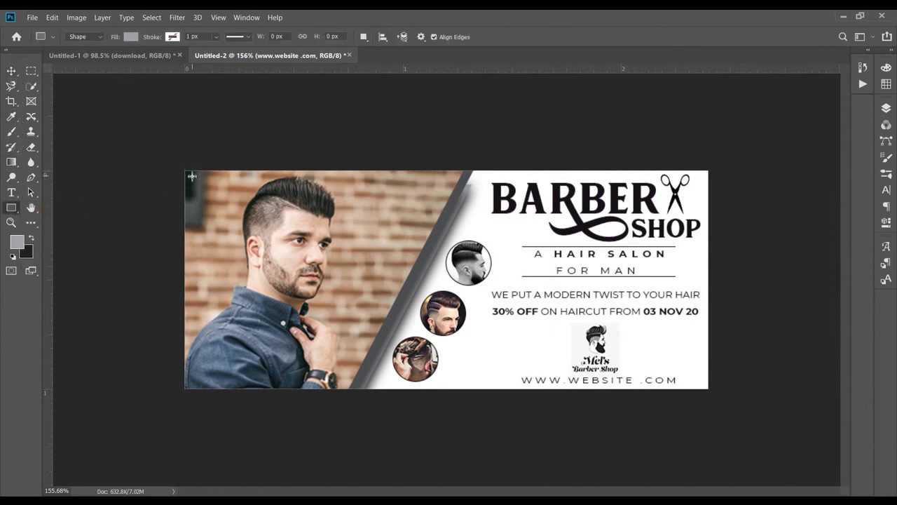
pyautogui.moveTo(190, 175); pyautogui.dragTo(405, 259)
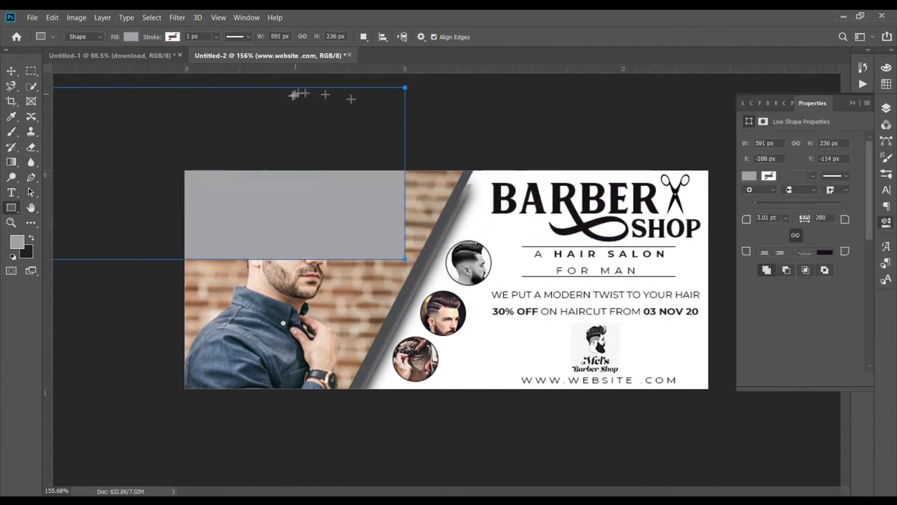
pyautogui.press('v')
pyautogui.moveTo(293, 220); pyautogui.dragTo(531, 305)
# Step: Give the rectangle no fill and a black 2 px stroke
pyautogui.click(11, 207)
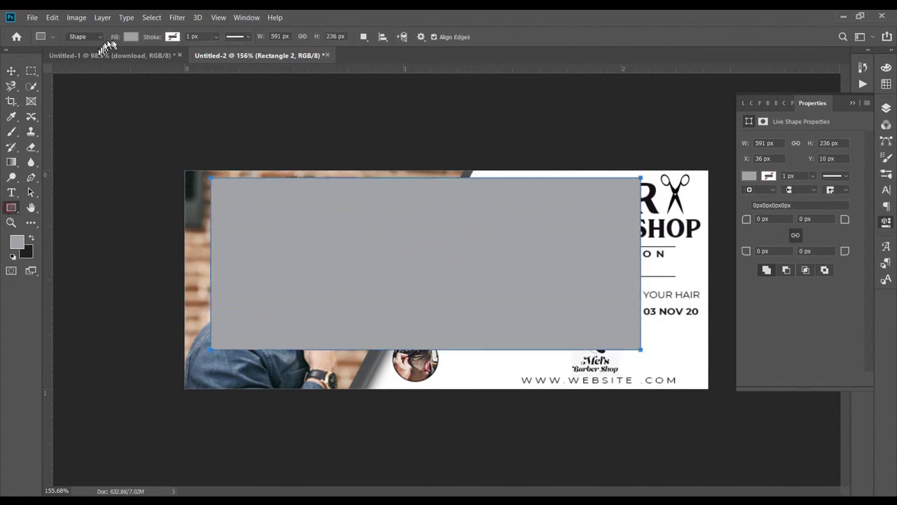
pyautogui.click(130, 37)
pyautogui.click(81, 58)
pyautogui.click(172, 36)
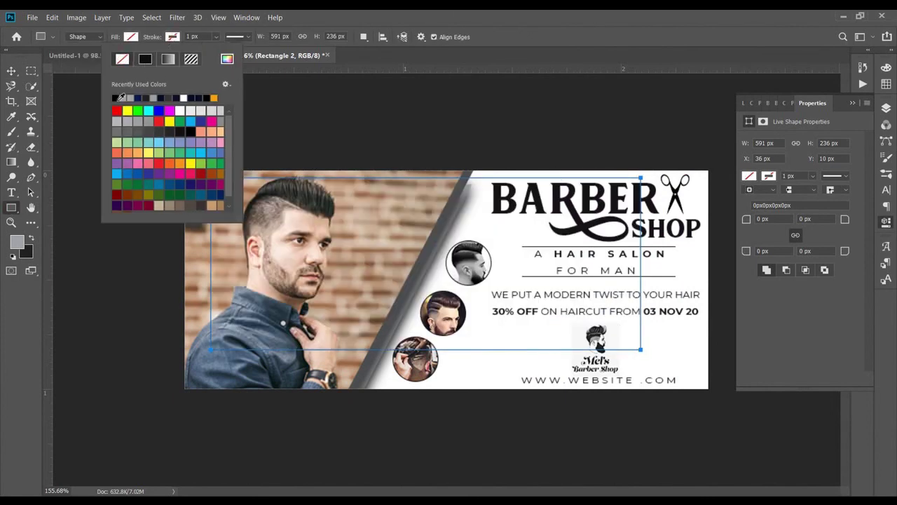
pyautogui.click(117, 97)
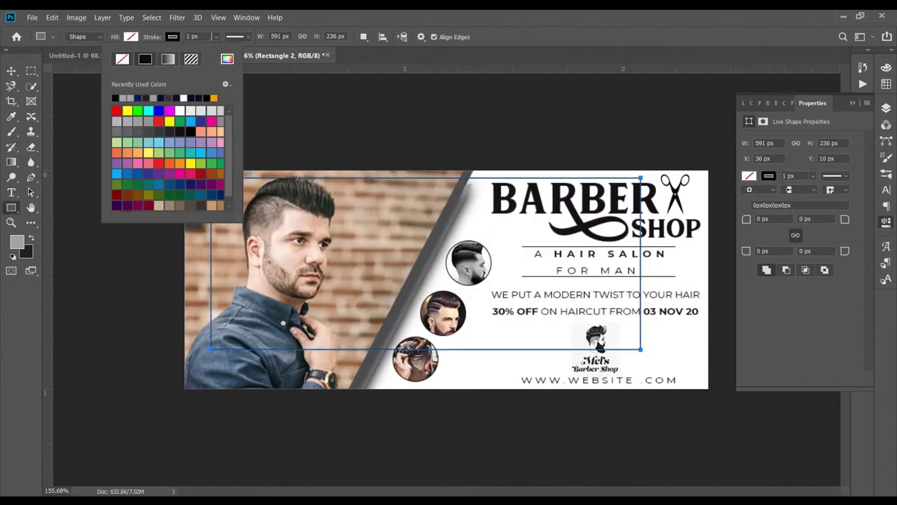
pyautogui.click(190, 36)
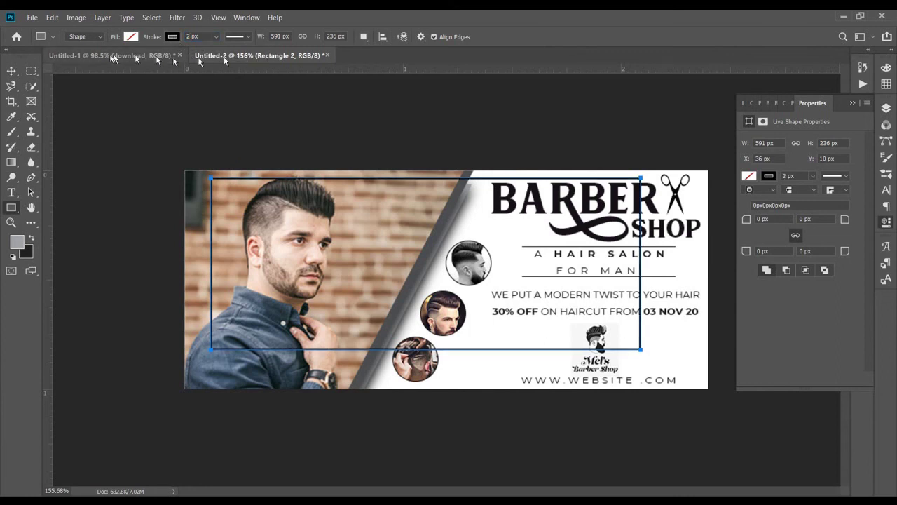
# Step: Transform the rectangle outline into a frame about 704 by 287 px, starting just inside the banner's left edge
pyautogui.click(12, 70)
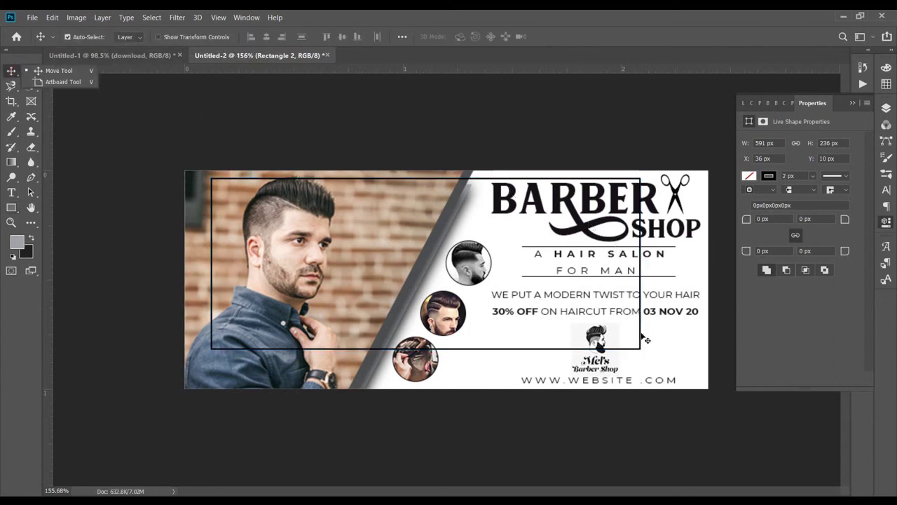
pyautogui.hotkey('ctrl', 't')
pyautogui.moveTo(640, 348); pyautogui.dragTo(667, 363)
pyautogui.moveTo(529, 283)
pyautogui.mouseDown()
pyautogui.moveTo(554, 298)
pyautogui.moveTo(538, 293)
pyautogui.mouseUp()
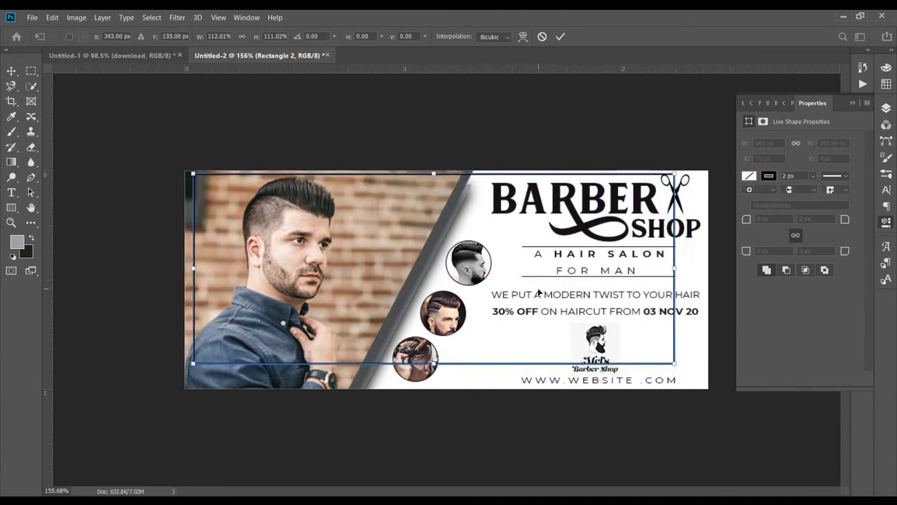
pyautogui.press('Left')
pyautogui.press('Left')
pyautogui.press('Left')
pyautogui.press('Left')
pyautogui.press('Down')
pyautogui.moveTo(431, 364); pyautogui.dragTo(434, 383)
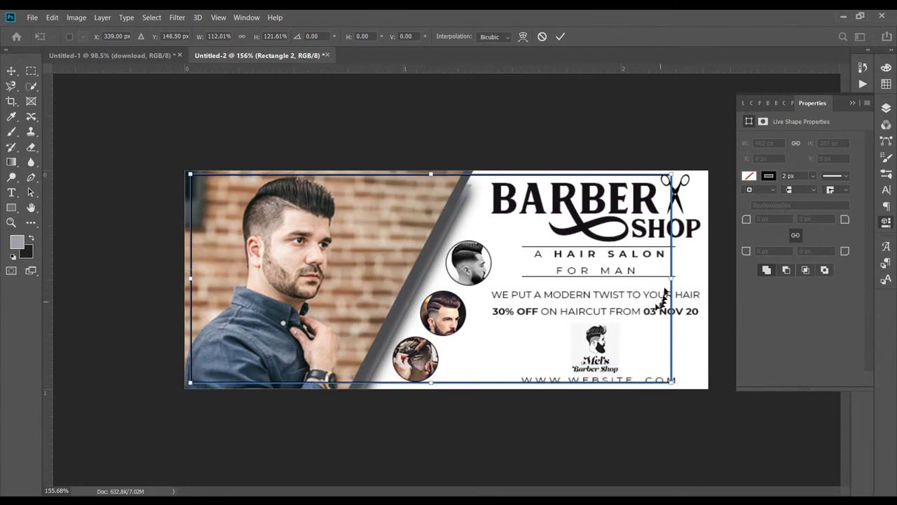
pyautogui.moveTo(672, 278); pyautogui.dragTo(703, 279)
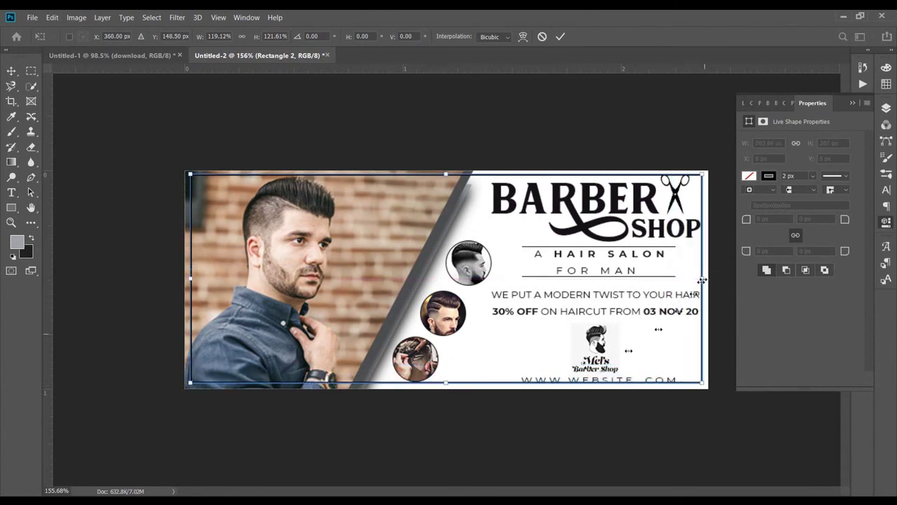
# Step: Stretch the frame to about 294 px high, centre it vertically on the banner and apply the transform
pyautogui.moveTo(447, 383); pyautogui.dragTo(448, 384)
pyautogui.press('Down')
pyautogui.press('Down')
pyautogui.press('Down')
pyautogui.press('Down')
pyautogui.press('Down')
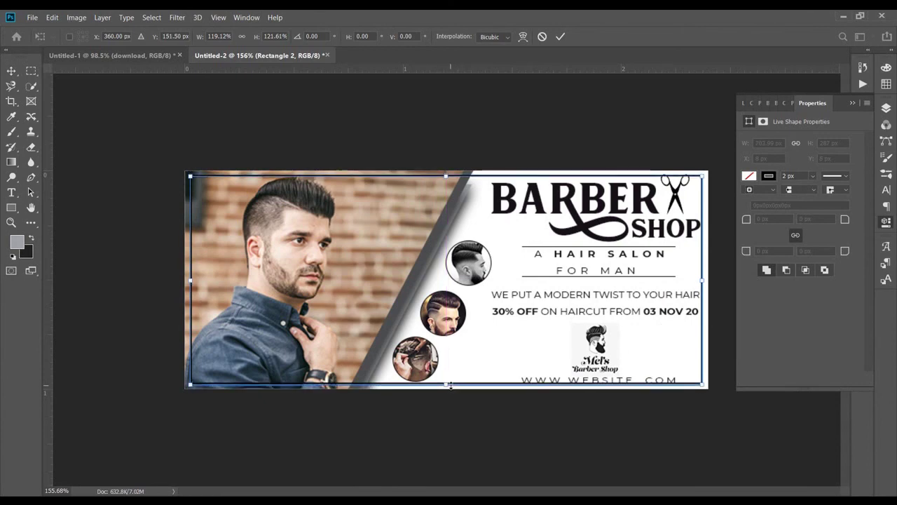
pyautogui.press('Up')
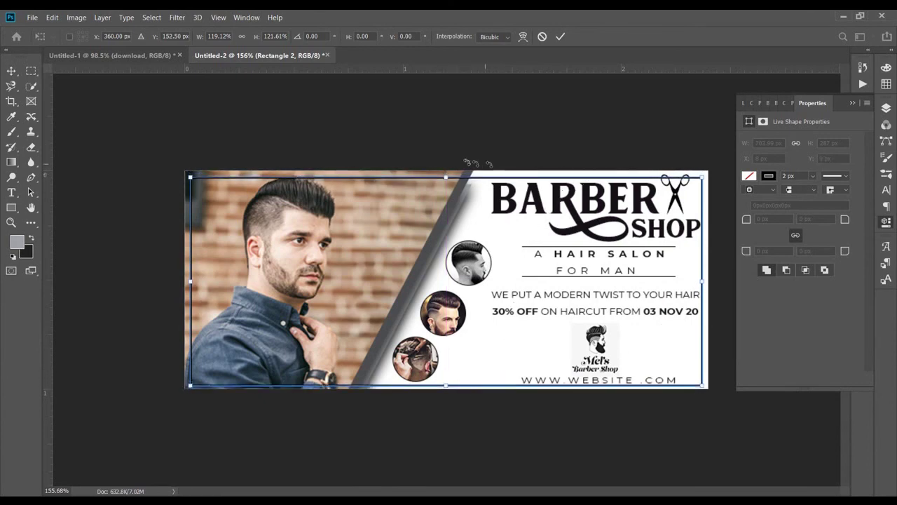
pyautogui.press('Up')
pyautogui.press('Up')
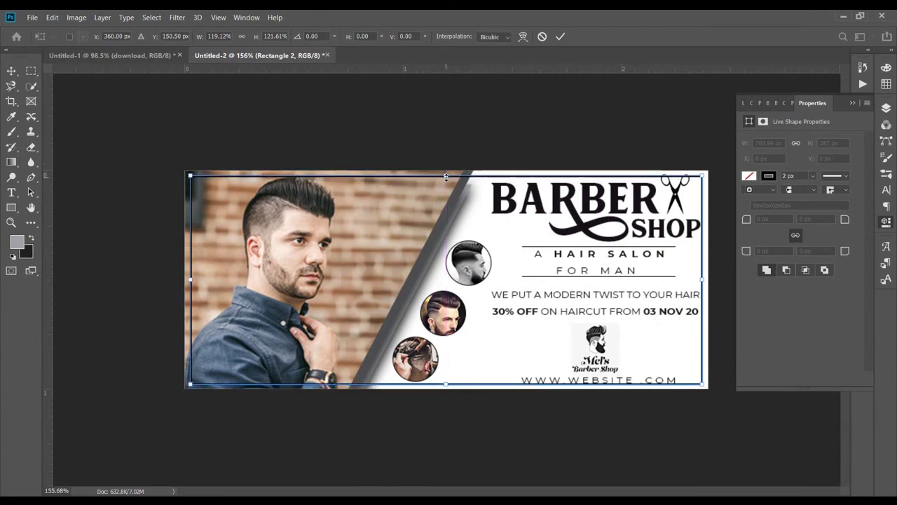
pyautogui.moveTo(446, 177); pyautogui.dragTo(447, 172)
pyautogui.moveTo(463, 279); pyautogui.dragTo(466, 285)
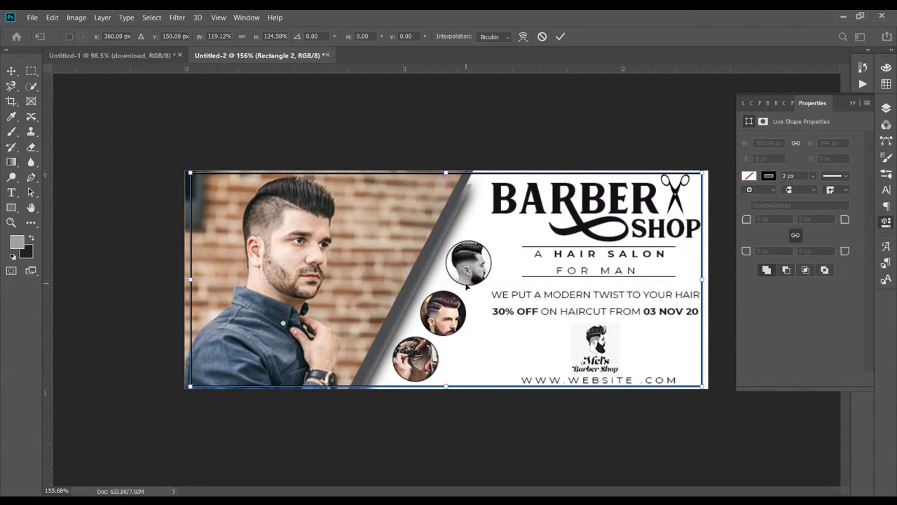
pyautogui.click(559, 36)
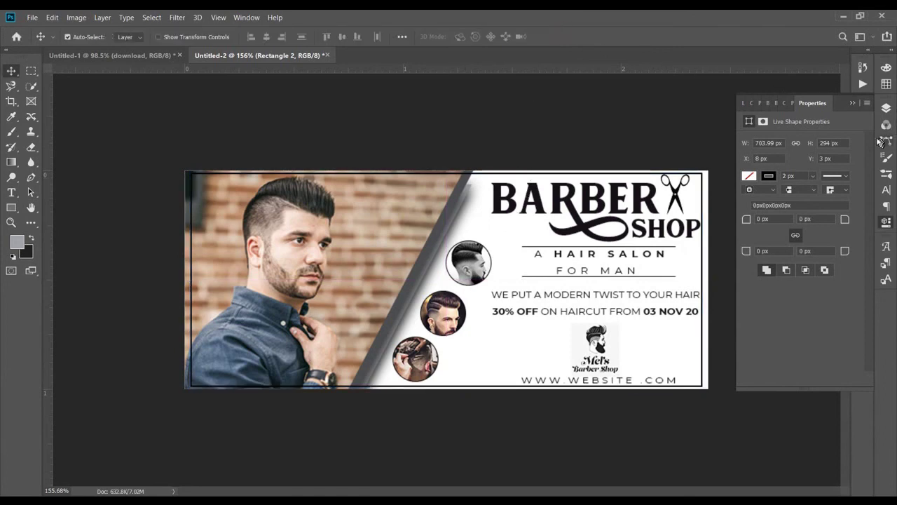
# Step: Add a layer mask to the frame and paint out its upper-right corner around the heading and scissors with a 125 px black brush
pyautogui.click(885, 107)
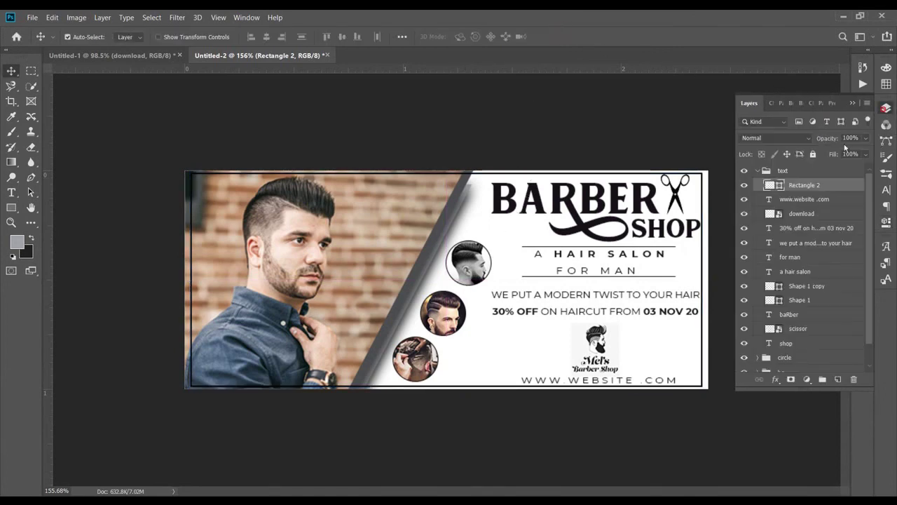
pyautogui.click(792, 380)
pyautogui.click(11, 132)
pyautogui.click(40, 132)
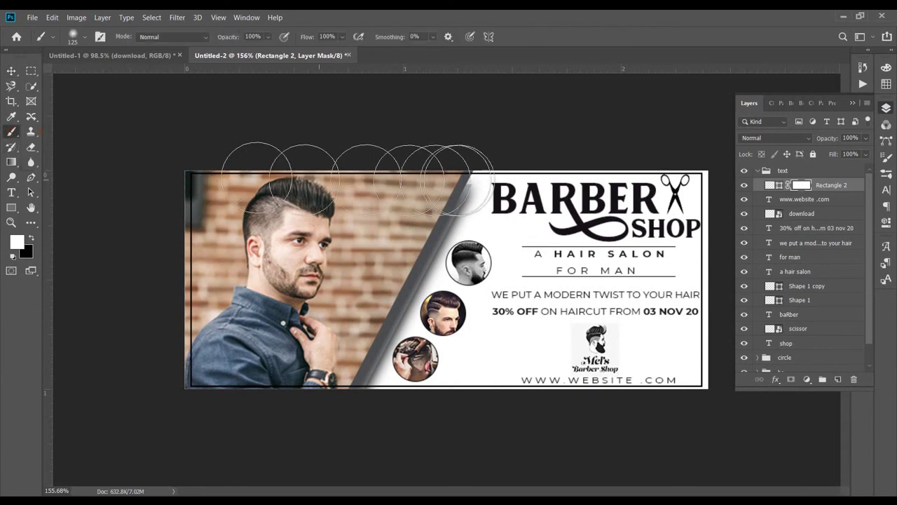
pyautogui.press('x')
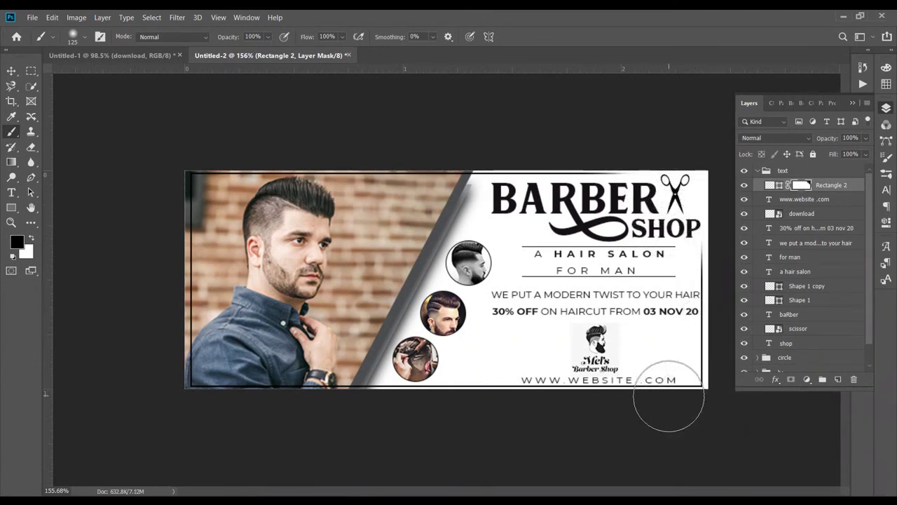
# Step: Make the frame's black stroke thinner and collapse the text group
pyautogui.click(12, 208)
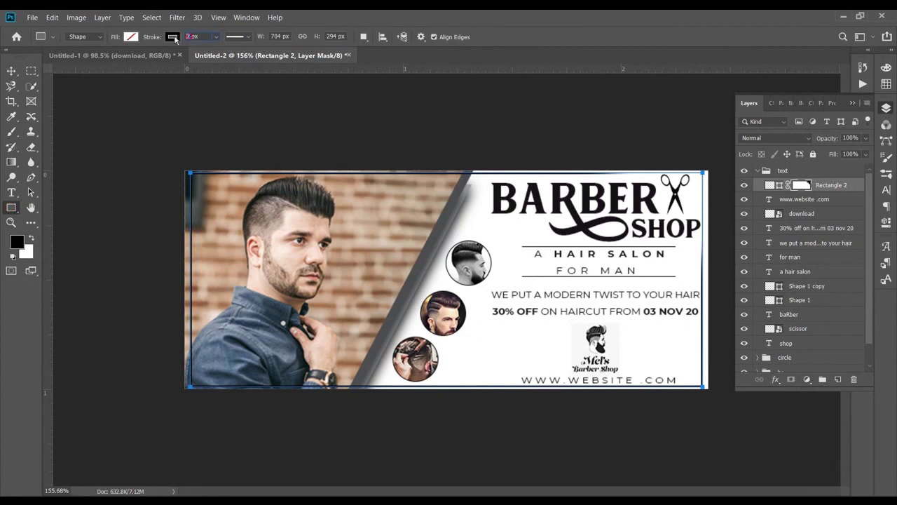
pyautogui.click(11, 71)
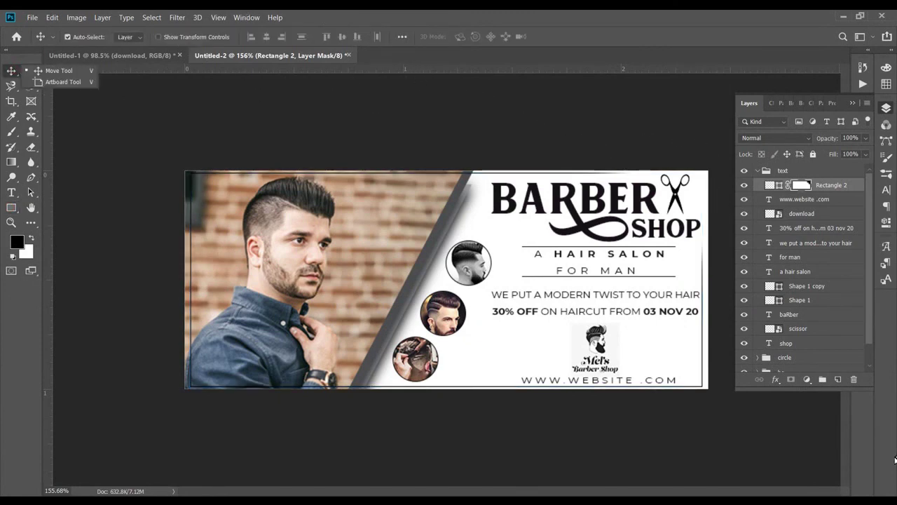
pyautogui.click(757, 172)
pyautogui.click(852, 103)
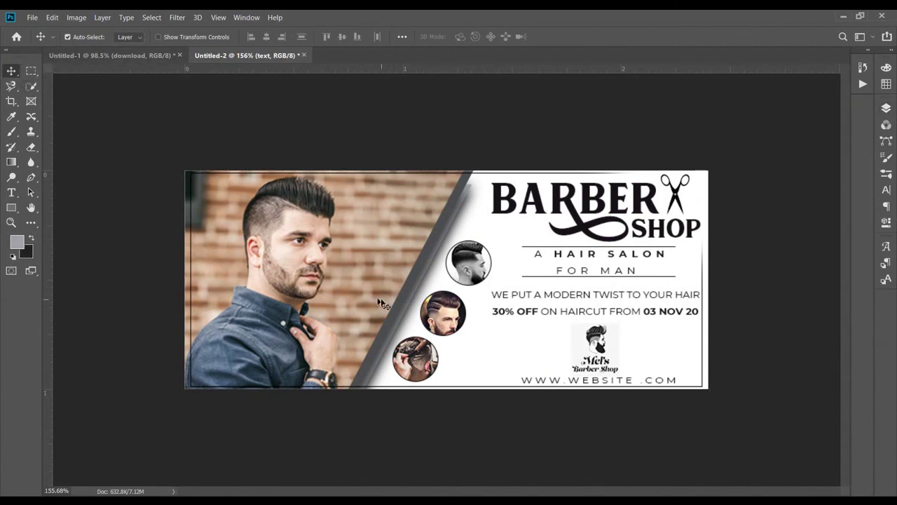
pyautogui.scroll(2, 379, 299)
pyautogui.scroll(-2, 380, 293)
pyautogui.scroll(1, 379, 293)
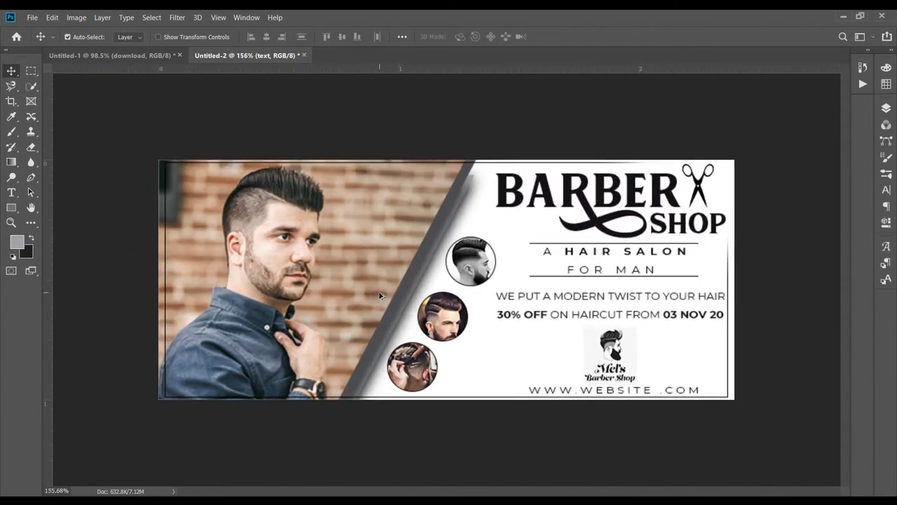
pyautogui.scroll(-2, 379, 293)
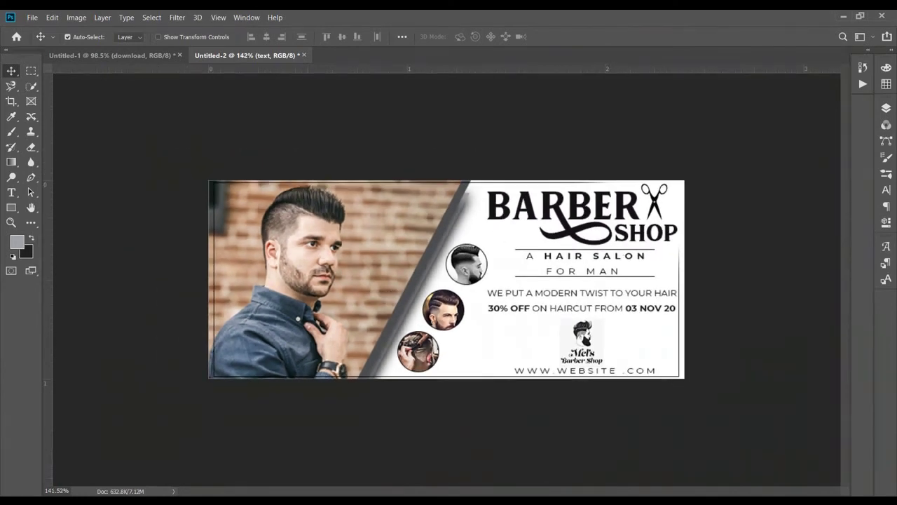